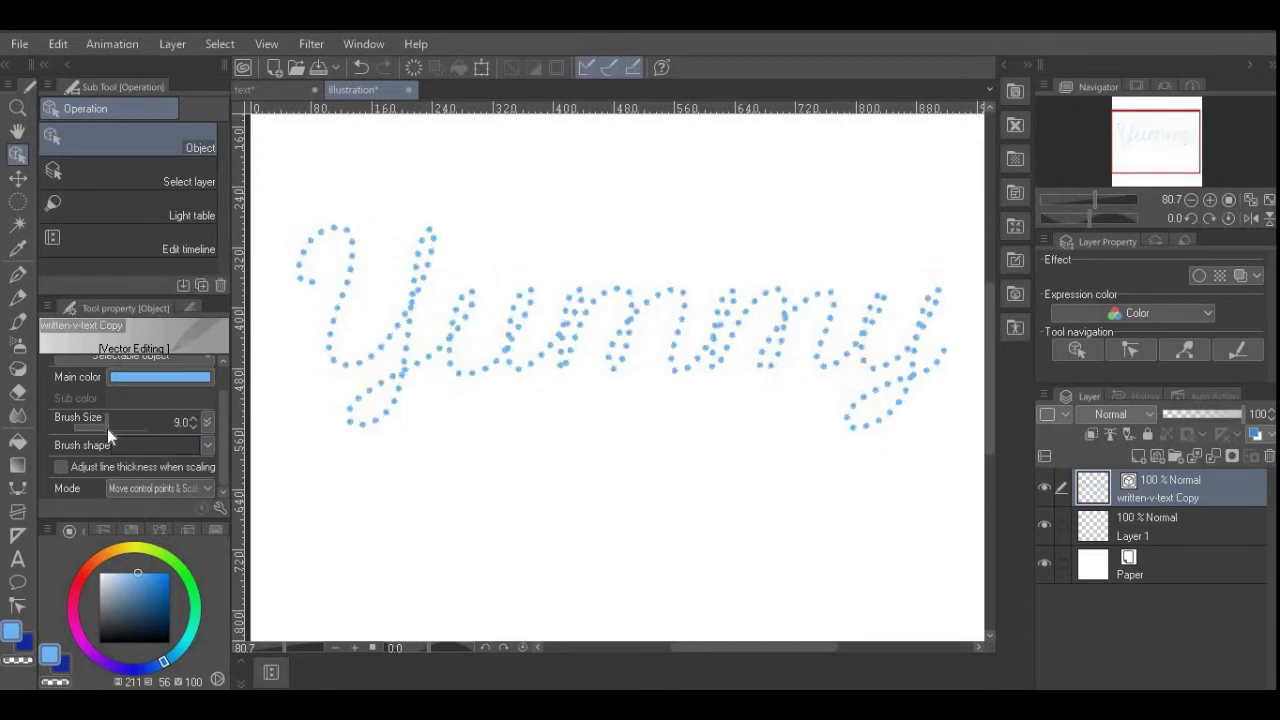
Step: Apply the dashed preset brush shape to the Yummy vector lettering, followed by the heart brush shape
click(206, 445)
drag(208, 280, 208, 380)
click(176, 400)
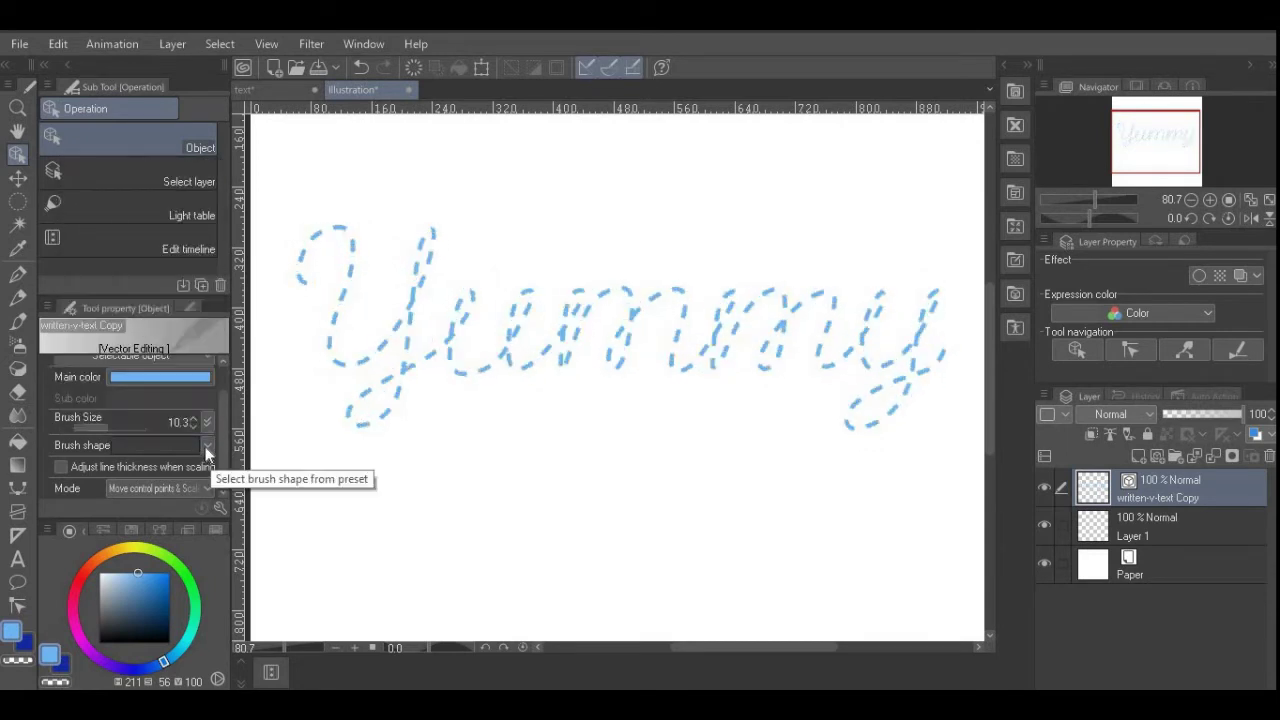
click(206, 445)
click(161, 333)
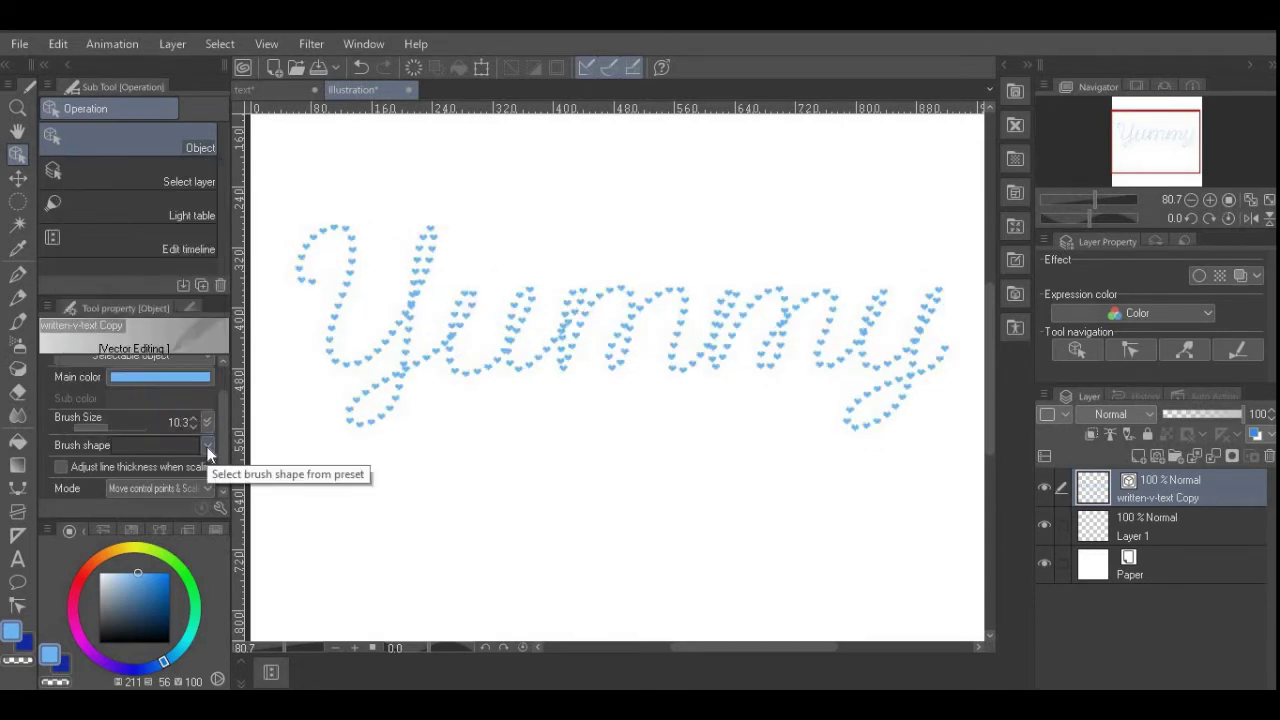
Step: Apply the star preset brush shape to the Yummy vector lettering and set its brush size to 13.3
click(207, 446)
drag(208, 282, 208, 372)
click(149, 355)
click(113, 426)
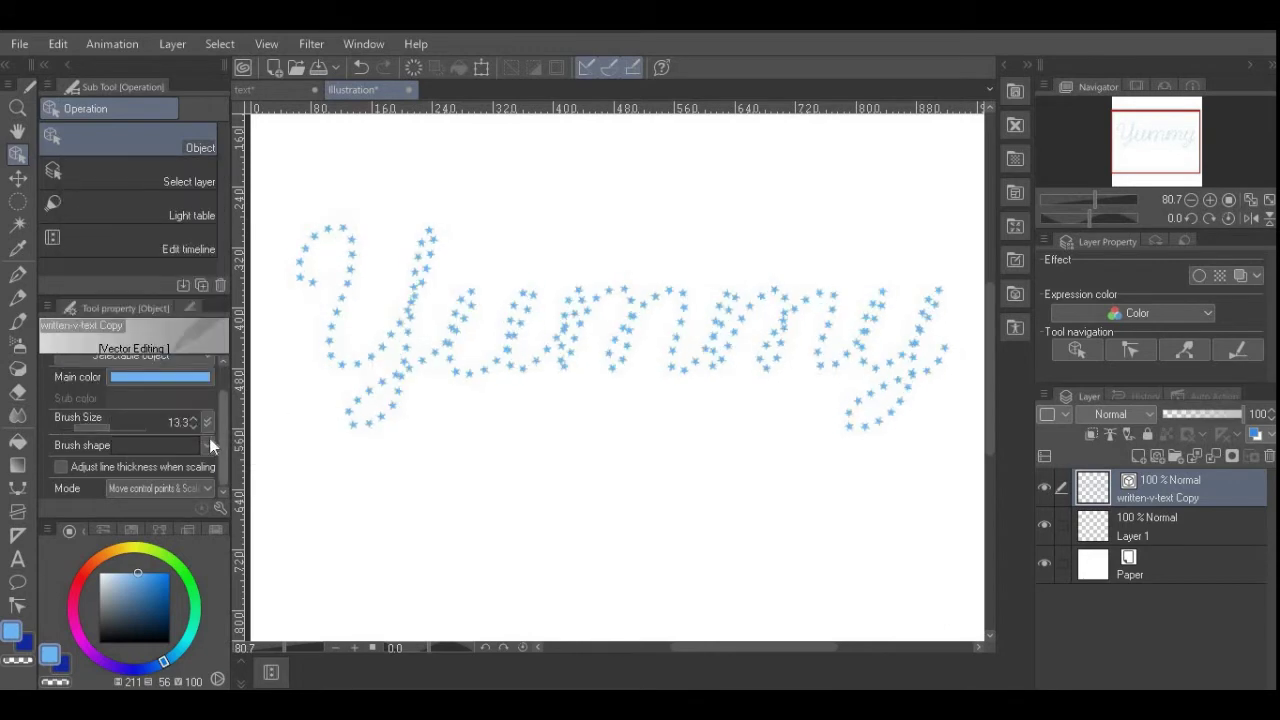
Step: Choose another preset brush shape for the Yummy vector lettering and adjust its brush size
click(206, 445)
scroll(211, 370, down, 1)
click(123, 421)
click(115, 428)
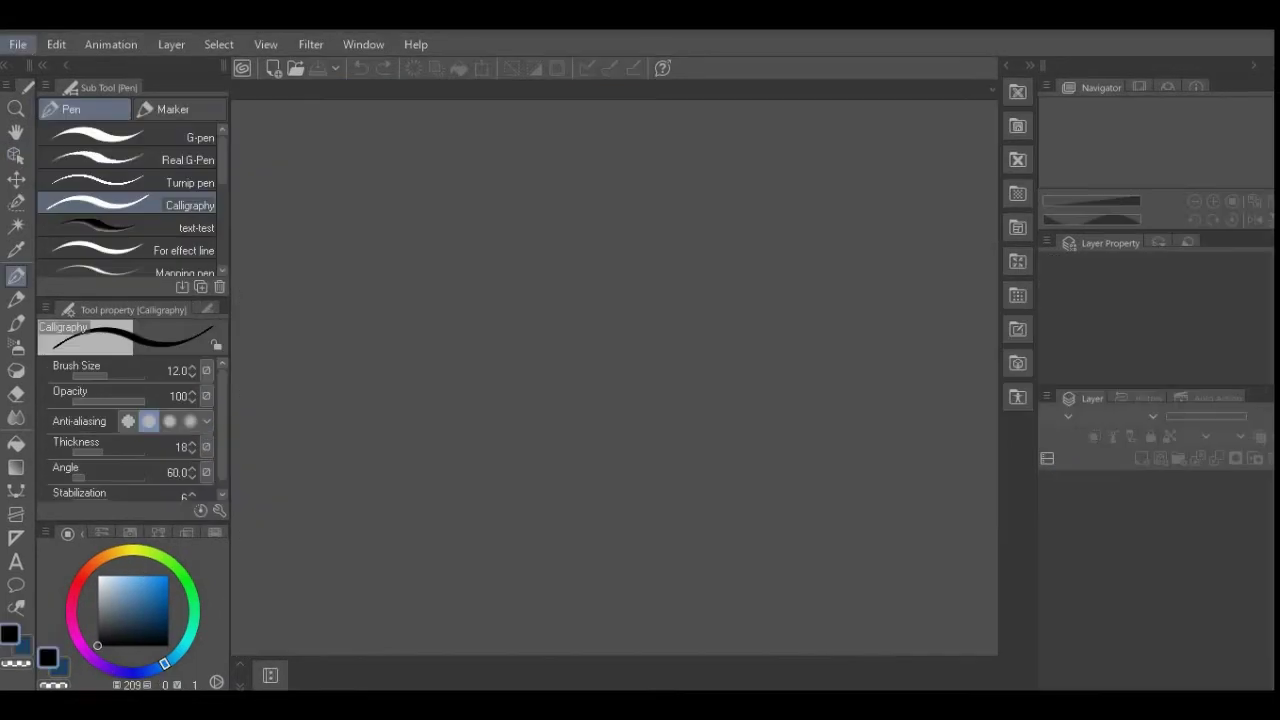
Step: Start a new illustration document with the file name Brush-Tip
click(18, 44)
click(33, 64)
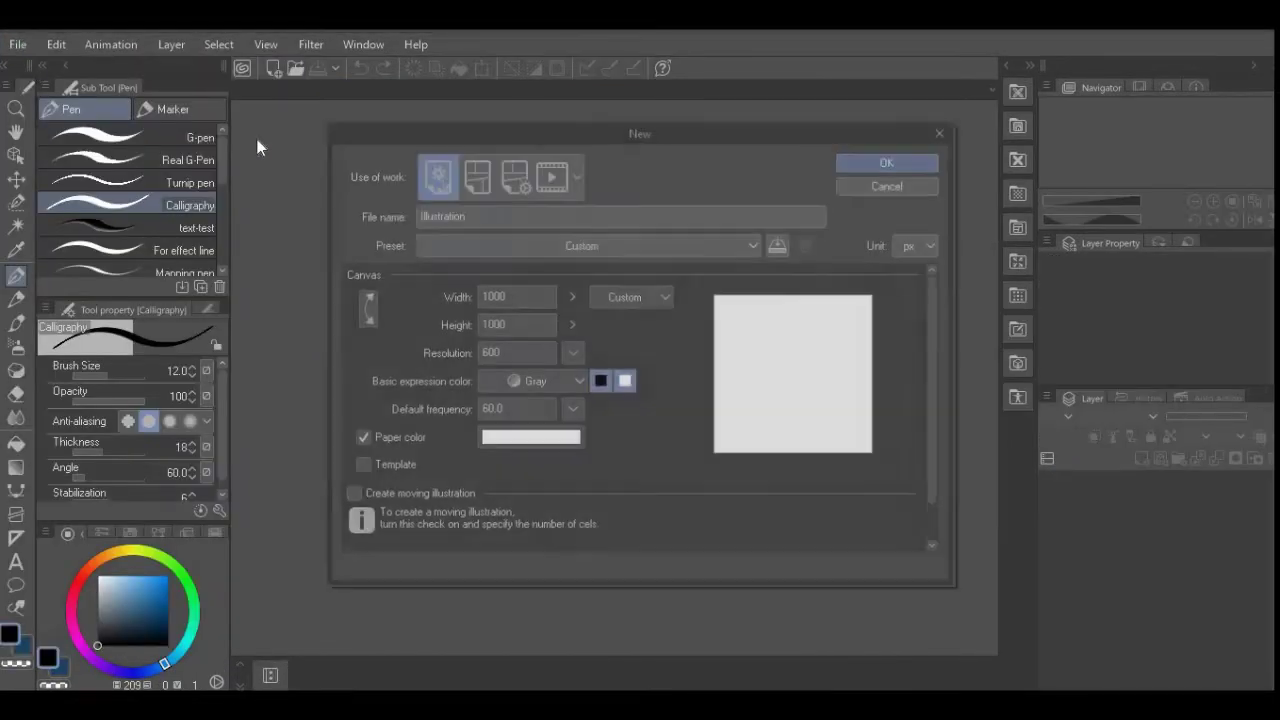
double_click(594, 216)
key(BackSpace)
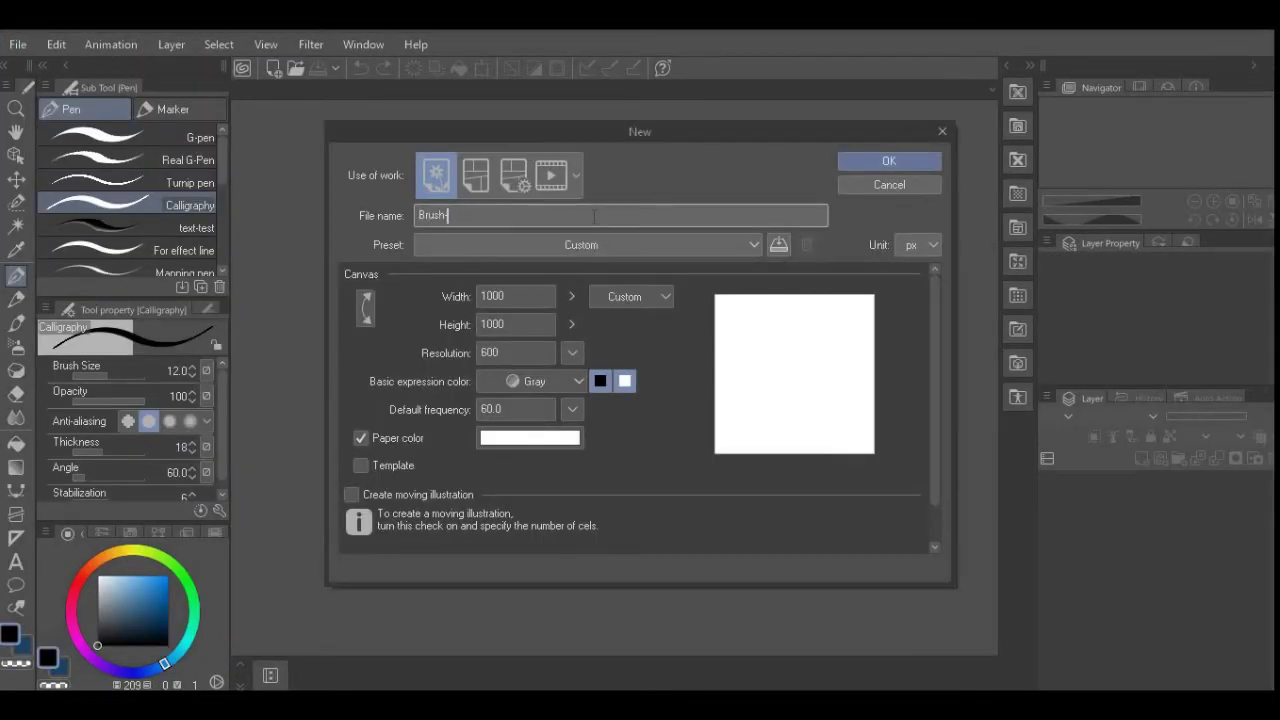
Step: Set both the width and the height of the new canvas to 2000 px
click(489, 296)
key(BackSpace)
text(2)
click(486, 324)
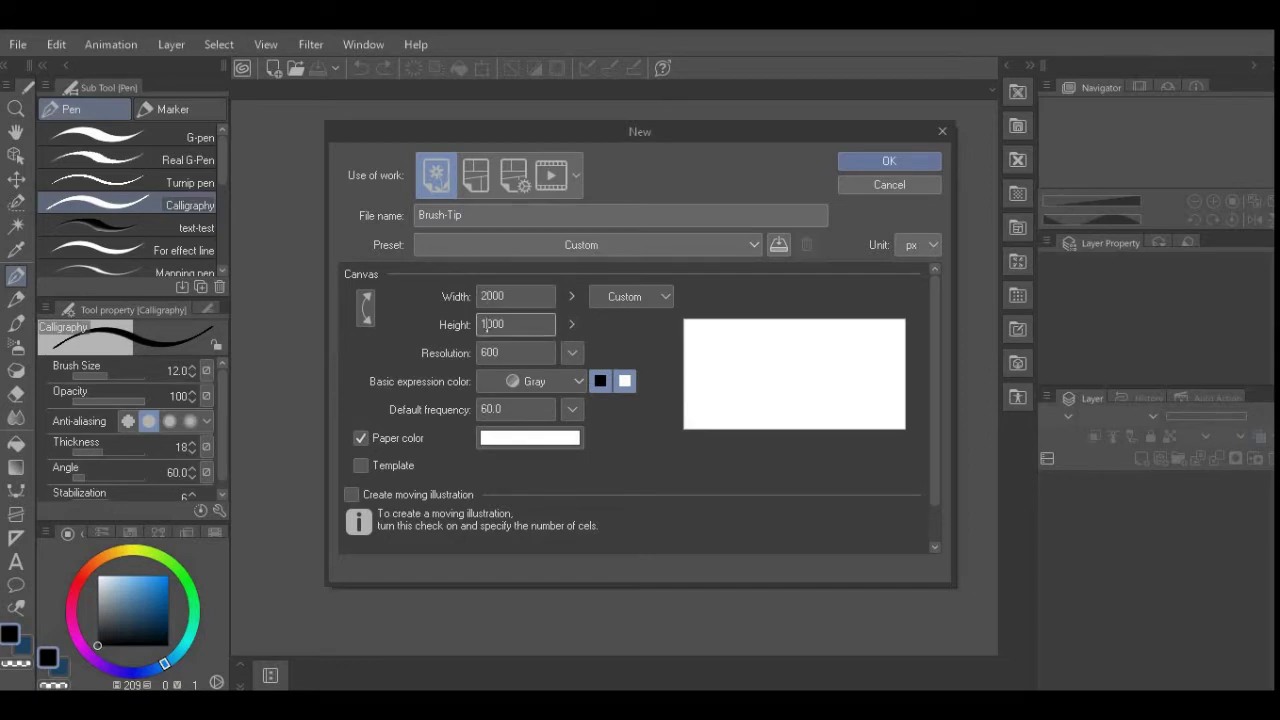
key(BackSpace)
text(2)
Step: Set the resolution to 300, choose Gray as the basic expression color, and create the canvas
click(489, 352)
text(3)
click(576, 381)
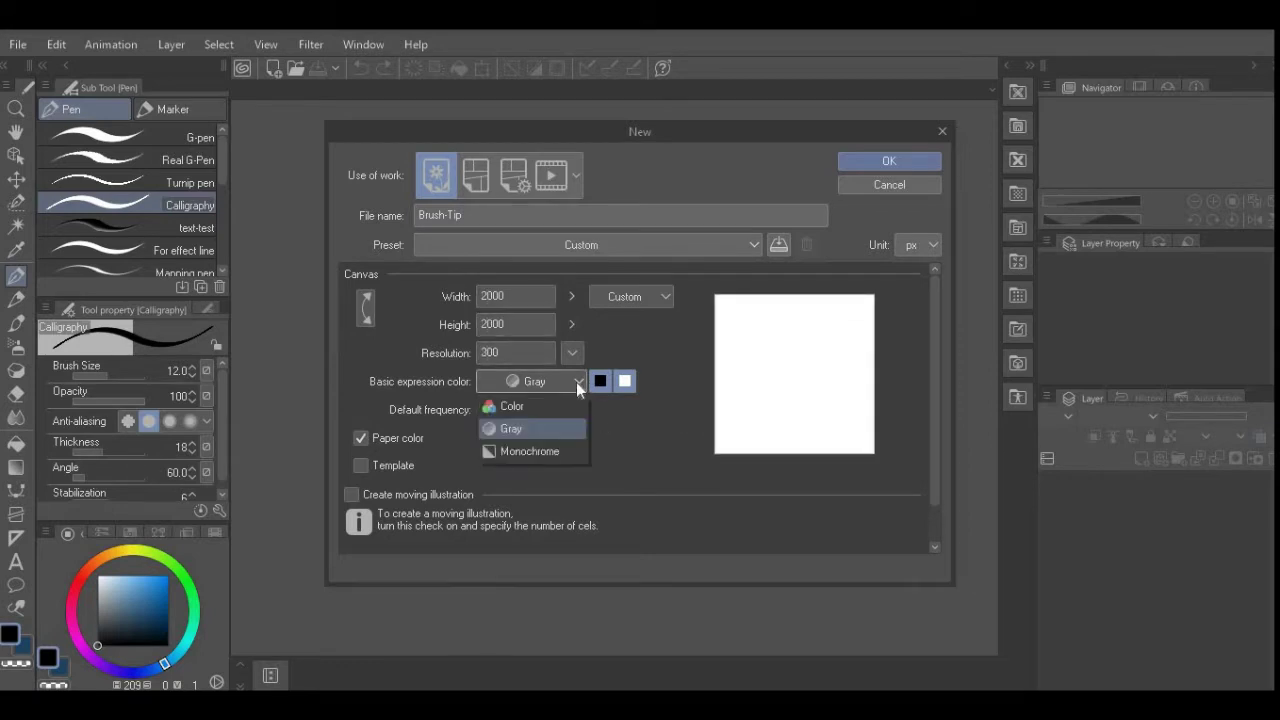
click(501, 430)
click(885, 161)
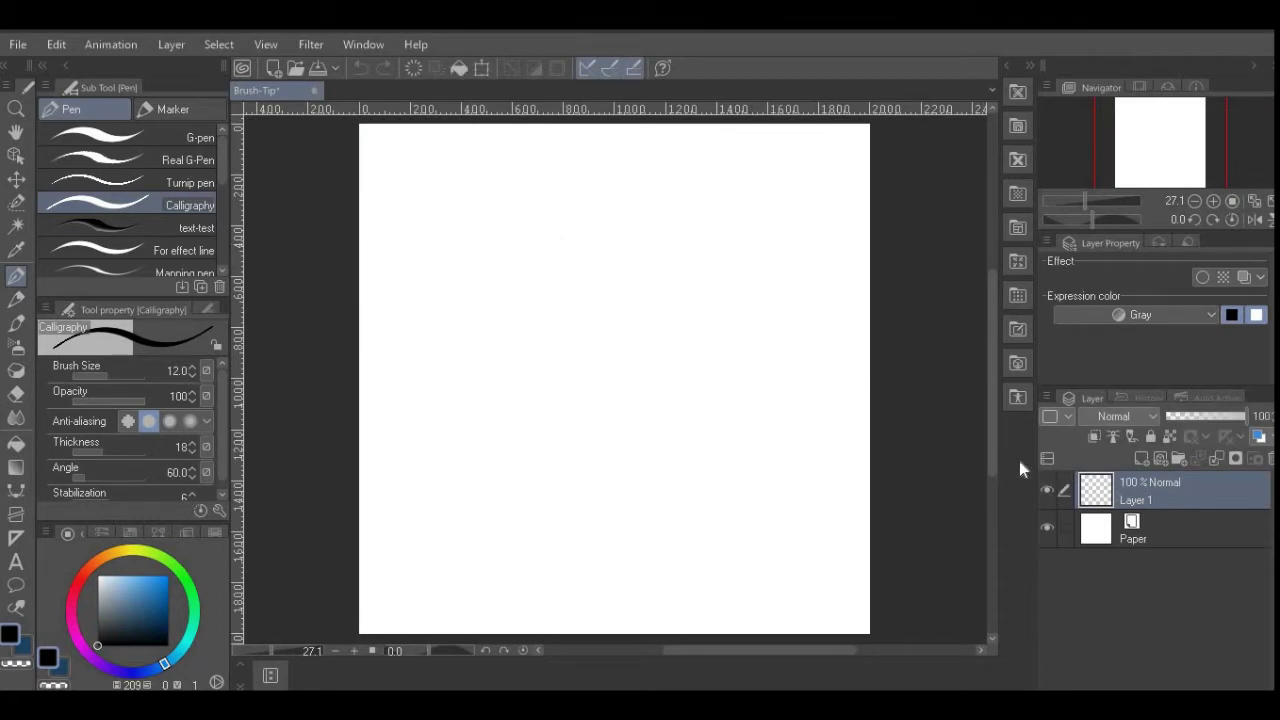
Step: Test the gray canvas by drawing G-pen strokes in blue and green, and clear the layer
click(161, 589)
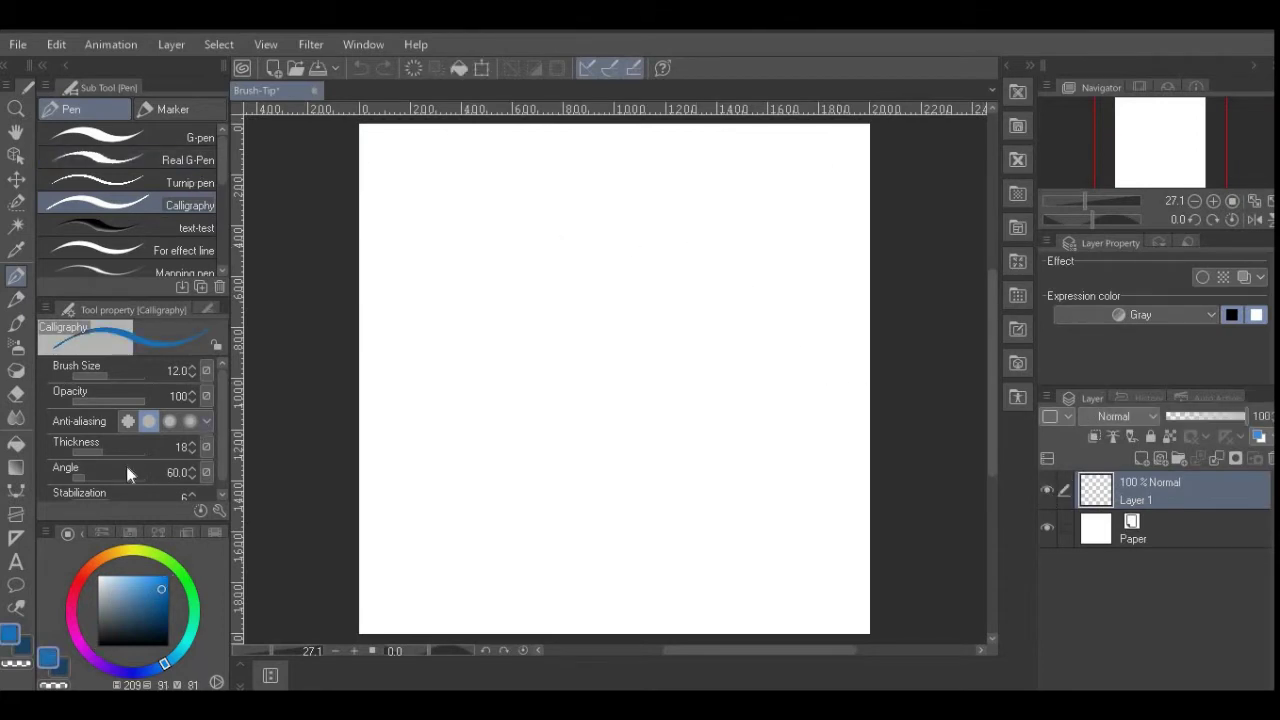
click(190, 137)
mouse_move(405, 245)
mouse_down()
mouse_move(486, 280)
mouse_move(588, 530)
mouse_up()
click(136, 597)
click(181, 572)
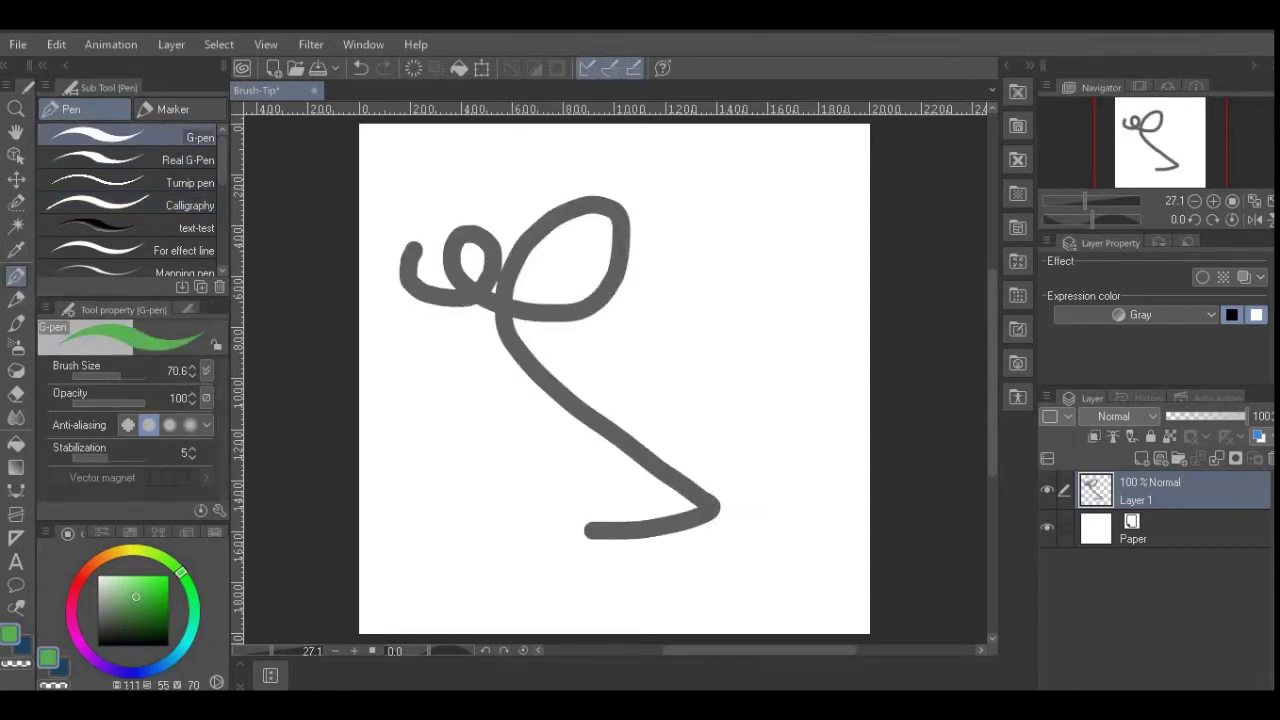
drag(445, 468, 478, 432)
key(Delete)
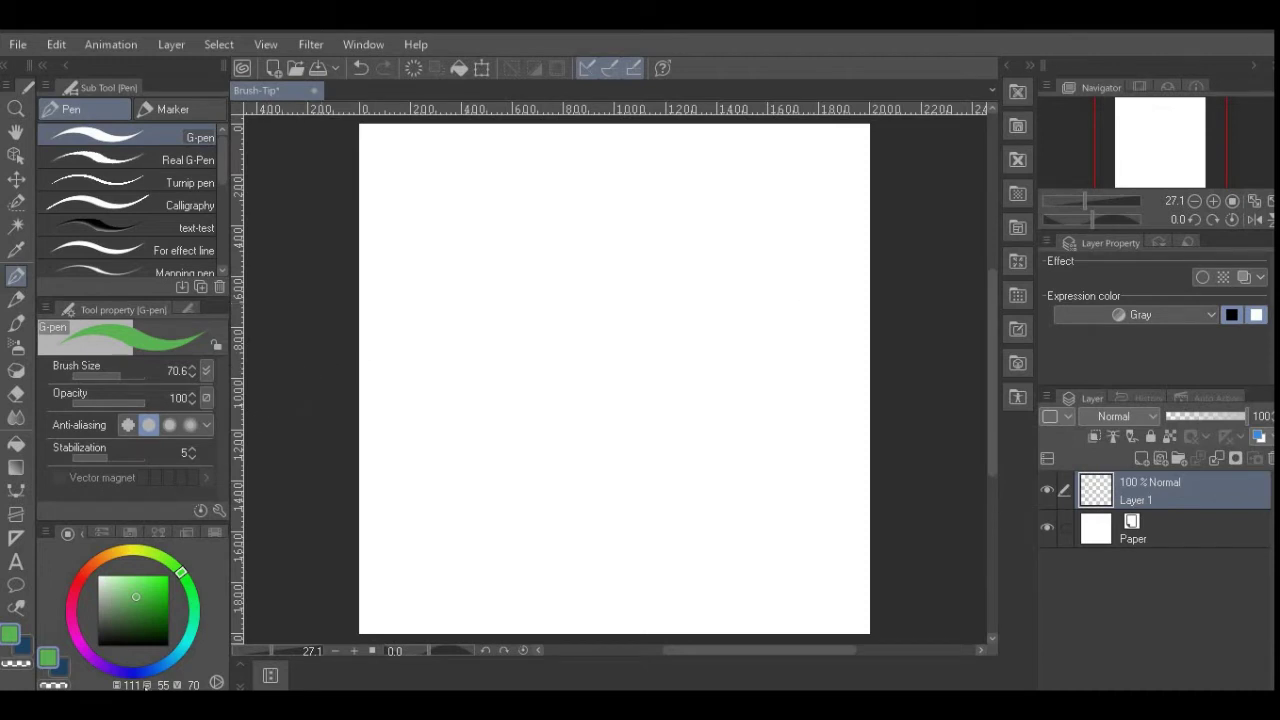
Step: Set the main color to black and the sub color to white, checking the main color's RGB values
click(97, 645)
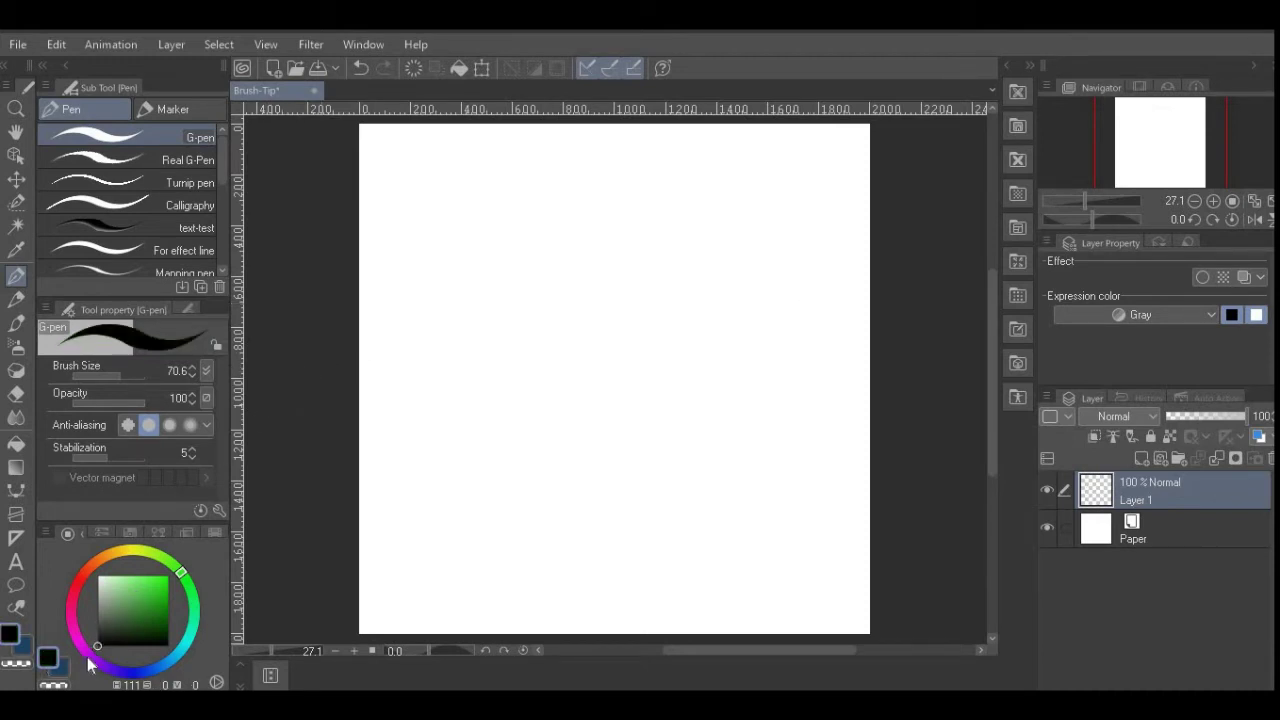
click(63, 668)
drag(116, 586, 87, 563)
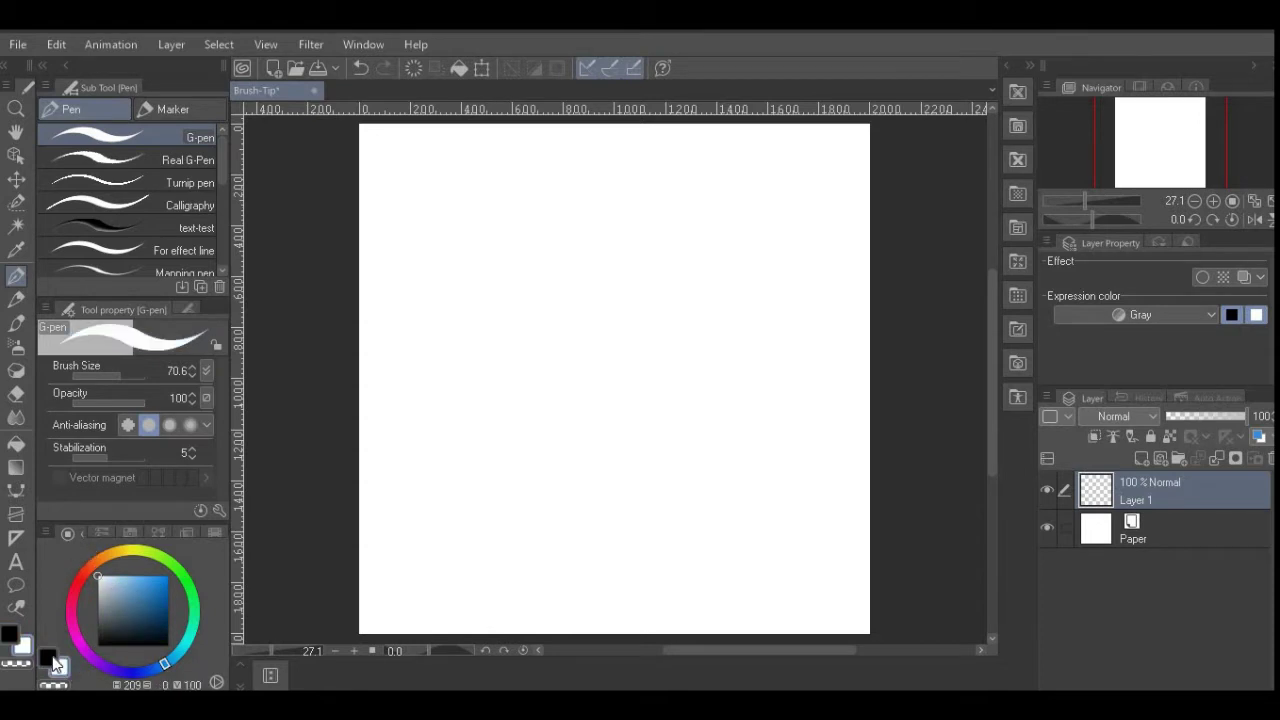
click(50, 658)
click(97, 532)
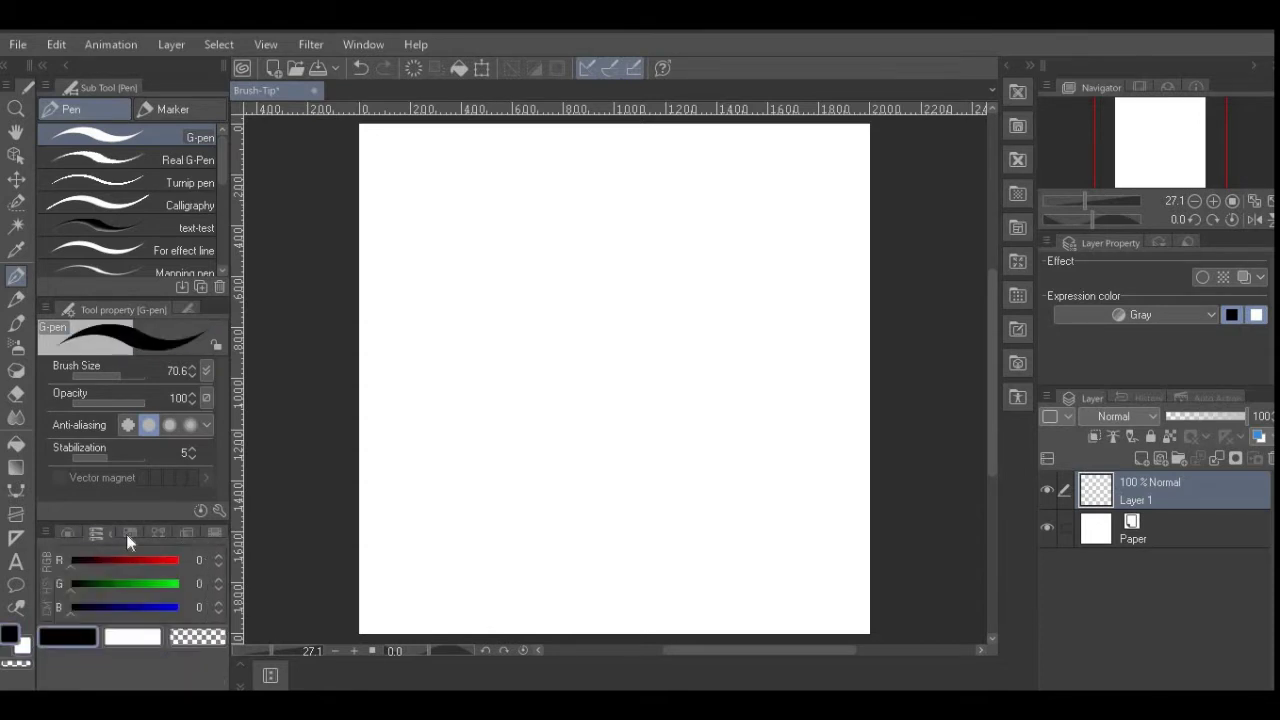
click(68, 533)
Step: Select a circle about 1950 px across that nearly fills the canvas, fill it with black, and deselect it
click(16, 203)
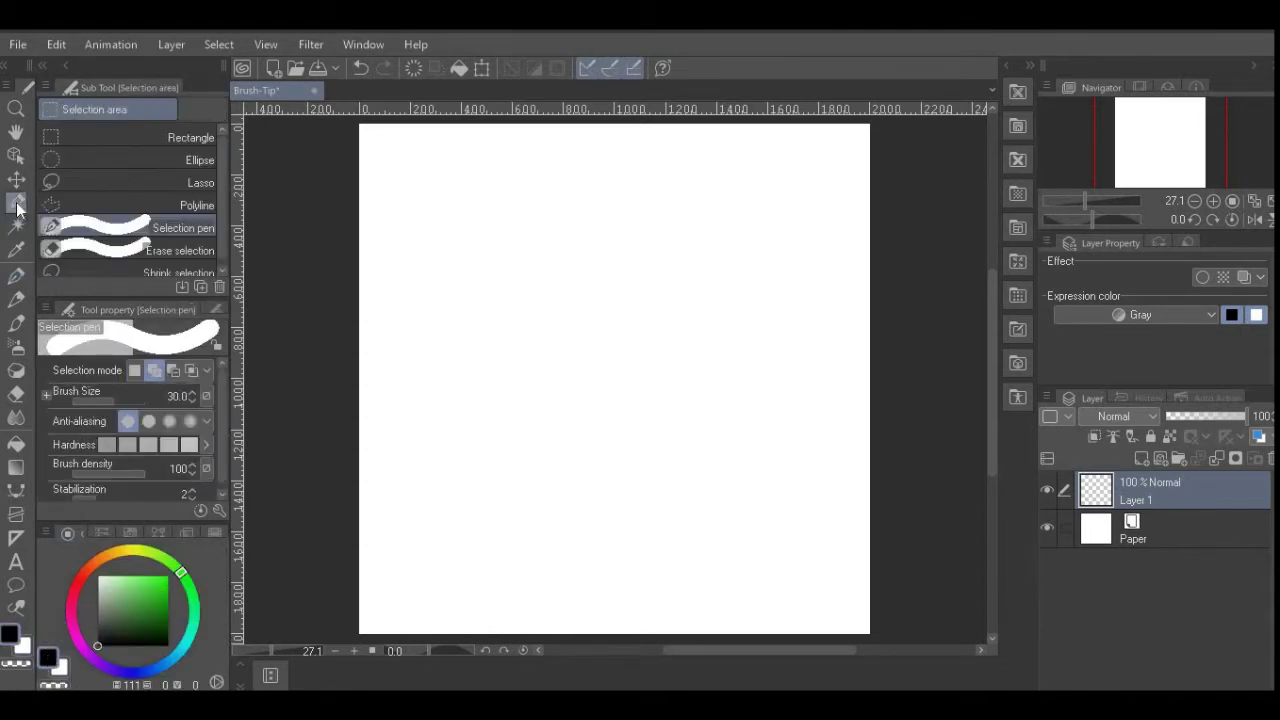
click(121, 158)
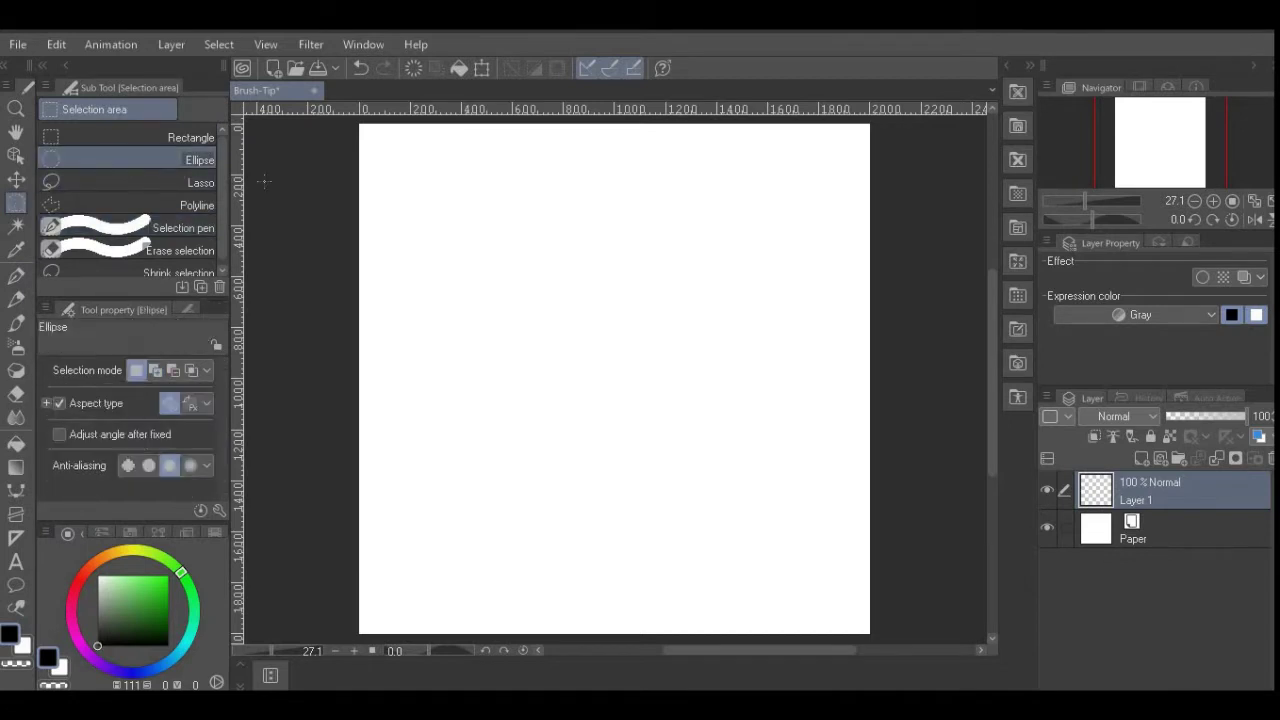
drag(364, 130, 862, 634)
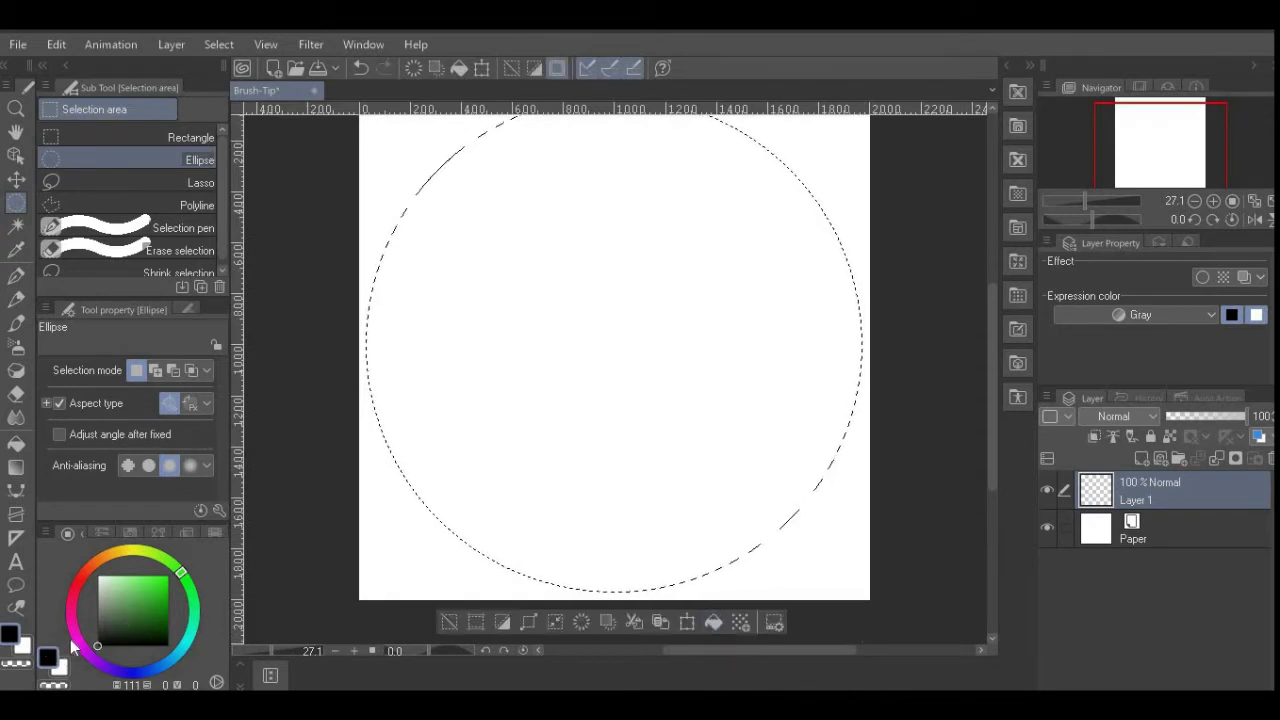
click(713, 622)
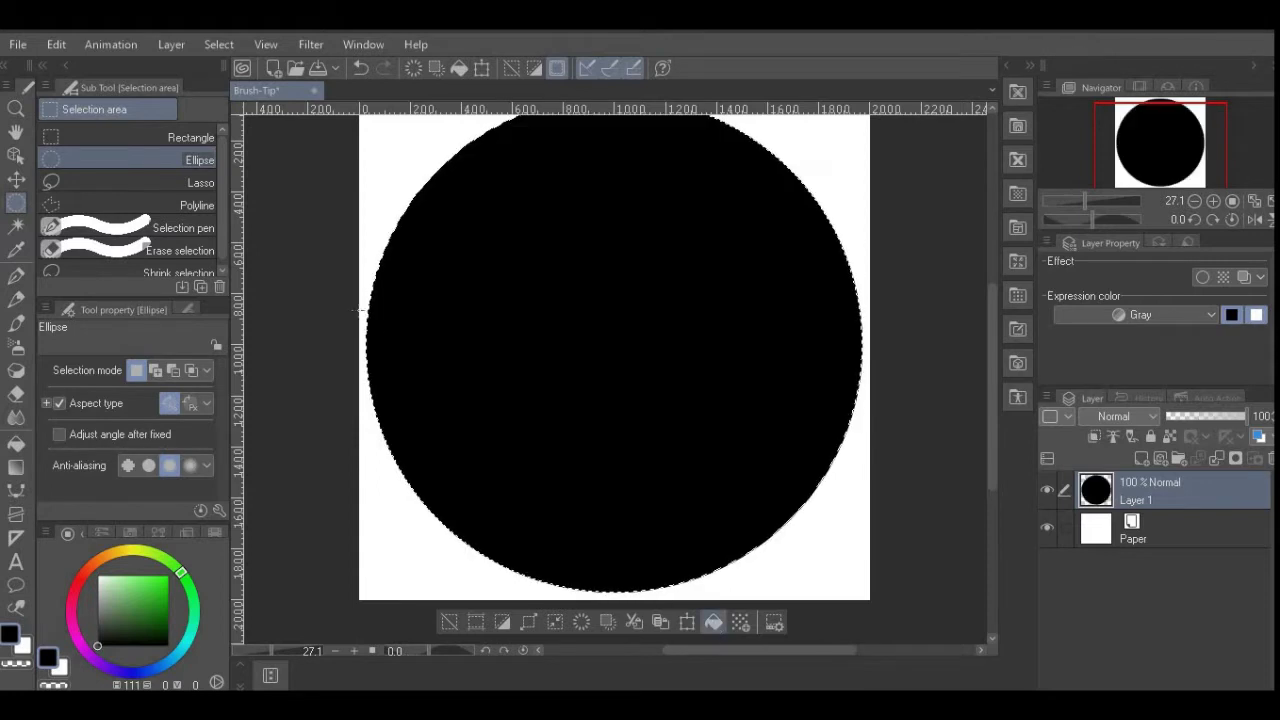
click(219, 44)
click(250, 91)
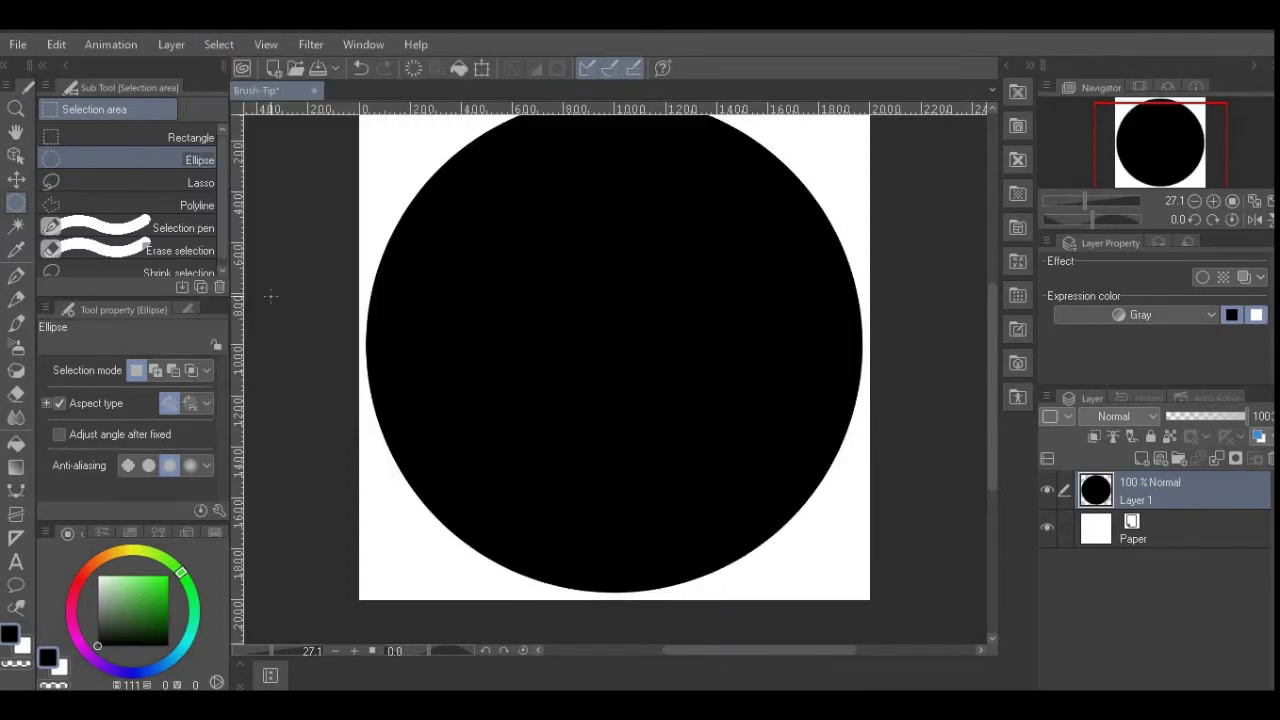
Step: Lock the transparent pixels of Layer 1
scroll(917, 479, down, 1)
drag(991, 475, 992, 472)
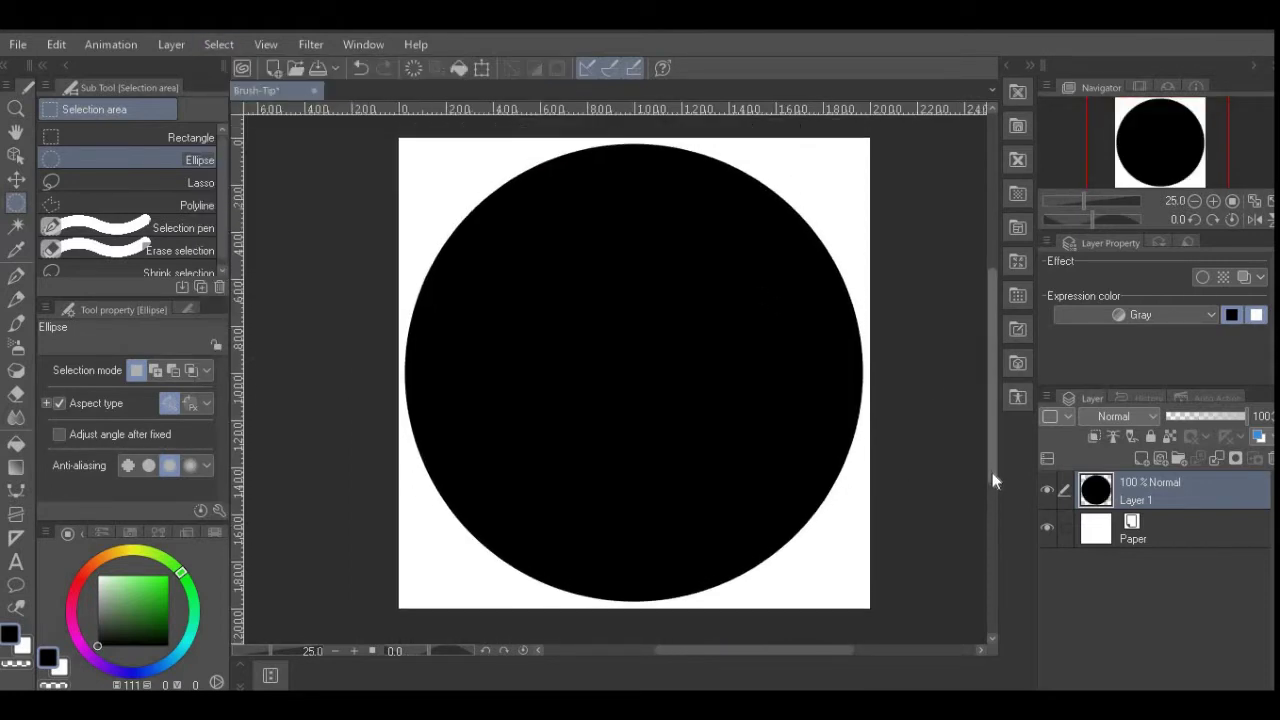
click(1171, 437)
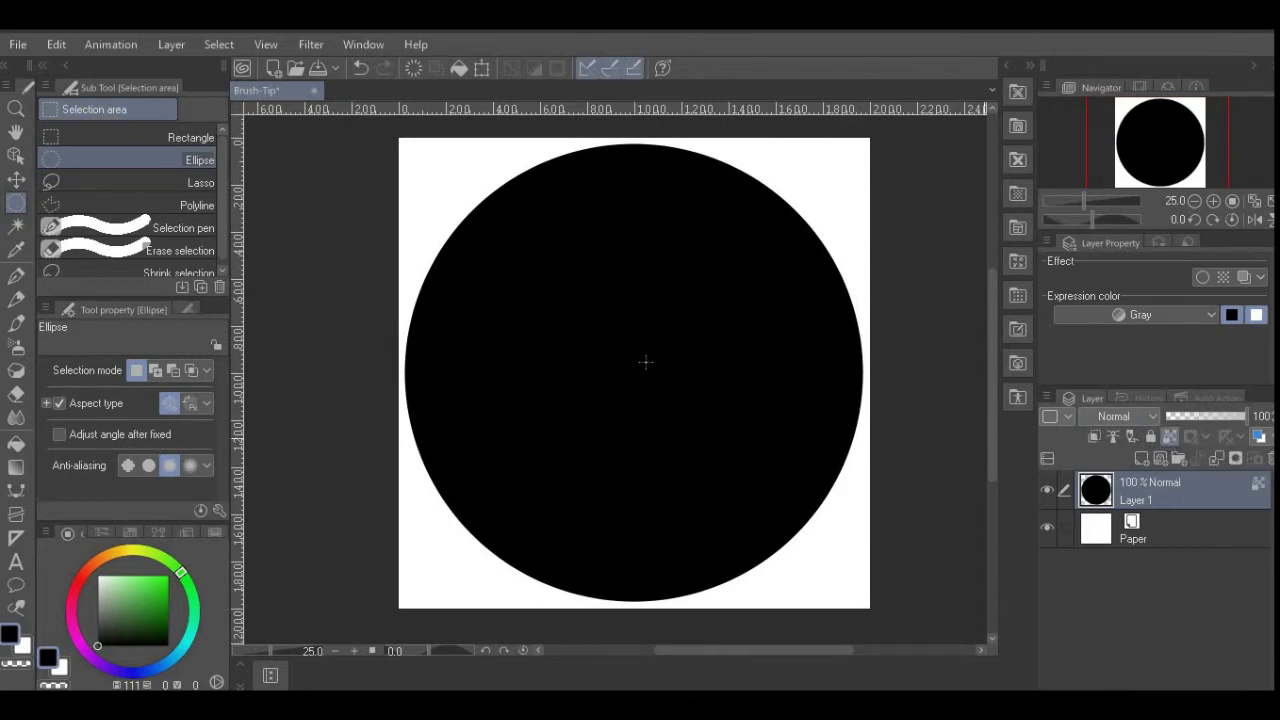
Step: Try drawing two white G-pen strokes across the edge of the black circle, and undo them
click(16, 275)
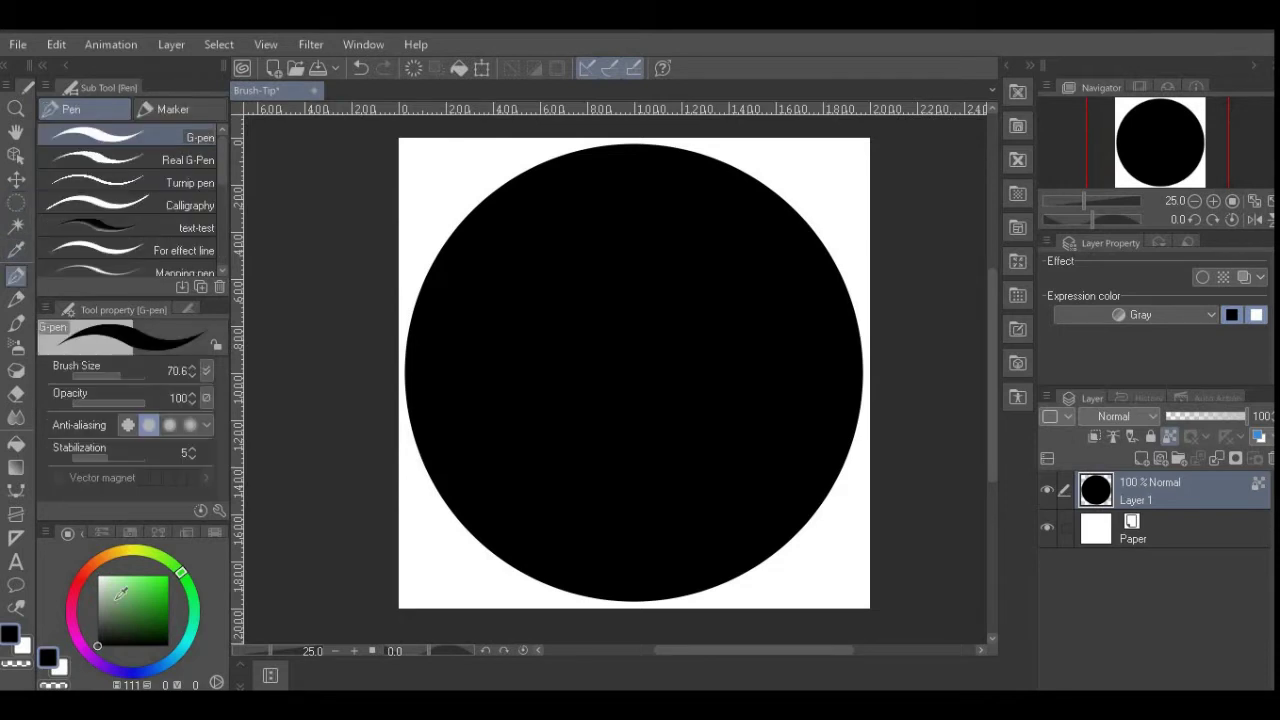
click(98, 576)
drag(527, 320, 403, 537)
drag(798, 180, 632, 342)
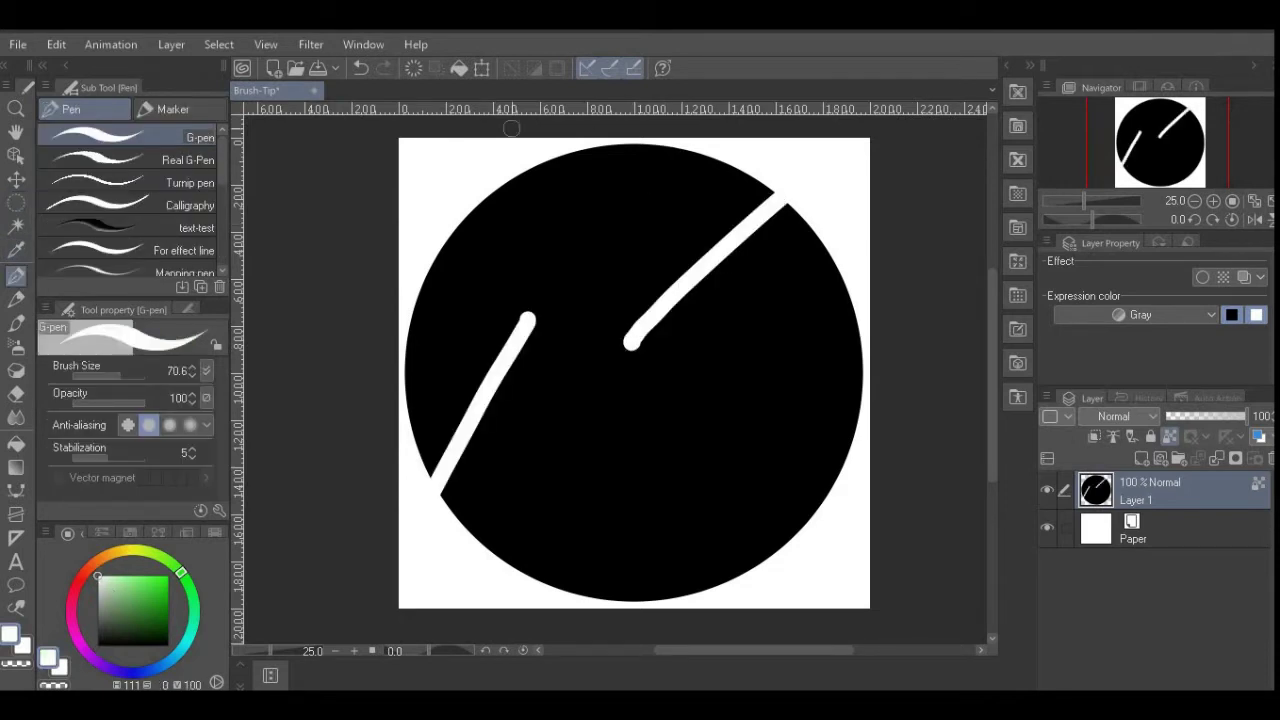
click(362, 67)
click(362, 67)
Step: Try drawing two mid-gray G-pen strokes across the lower half of the circle, and undo them
click(97, 608)
drag(600, 393, 490, 548)
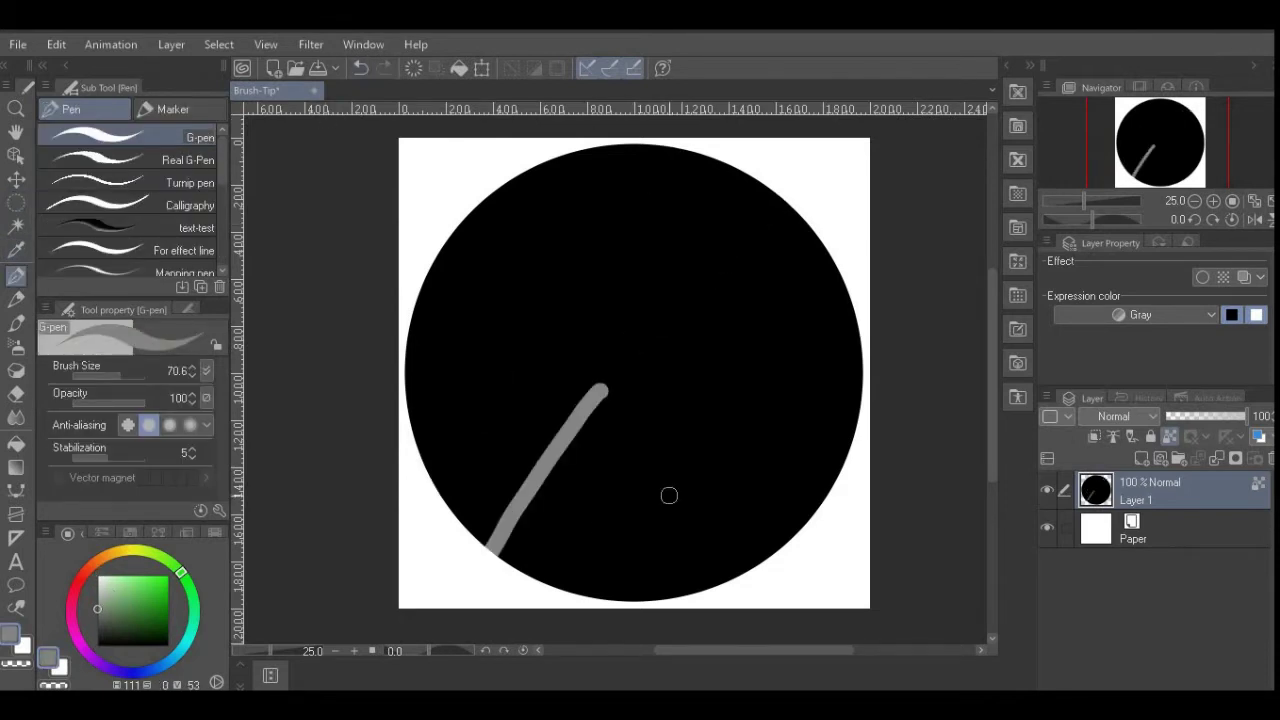
drag(669, 495, 752, 561)
click(358, 68)
click(358, 68)
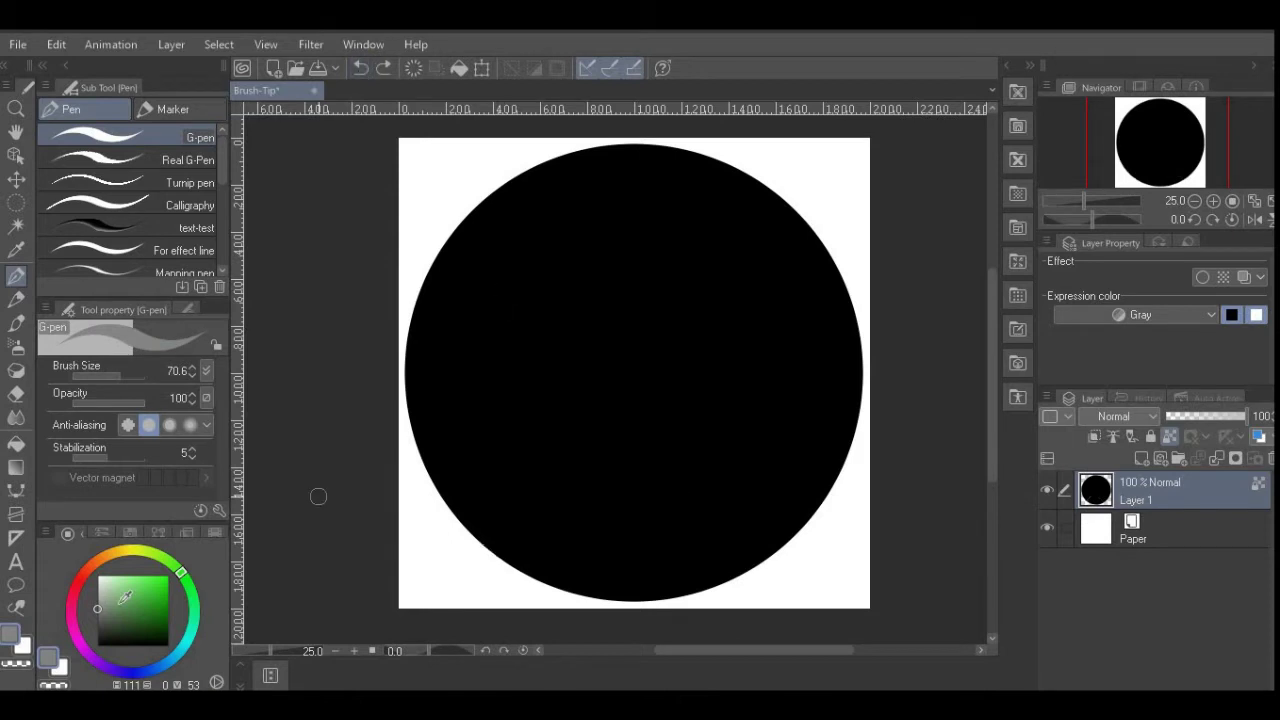
Step: Set the main color back to black and make the white sub color swatch active
click(98, 642)
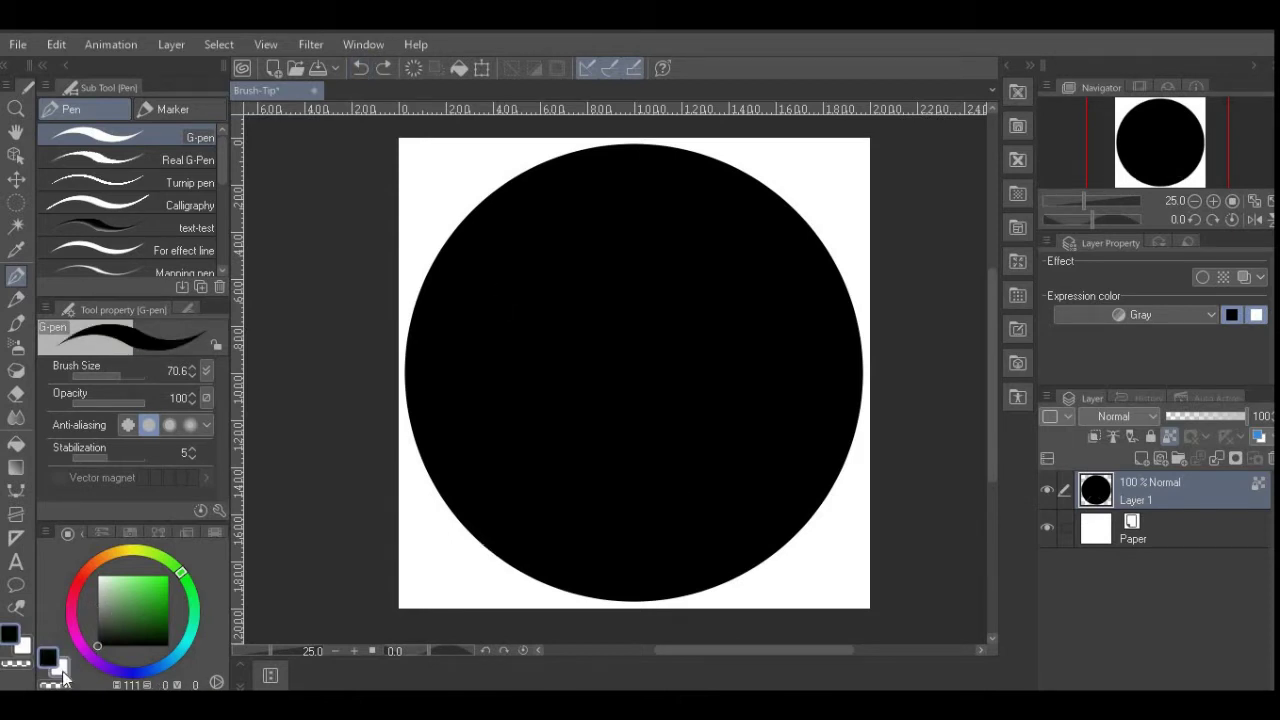
click(62, 671)
click(52, 659)
click(63, 668)
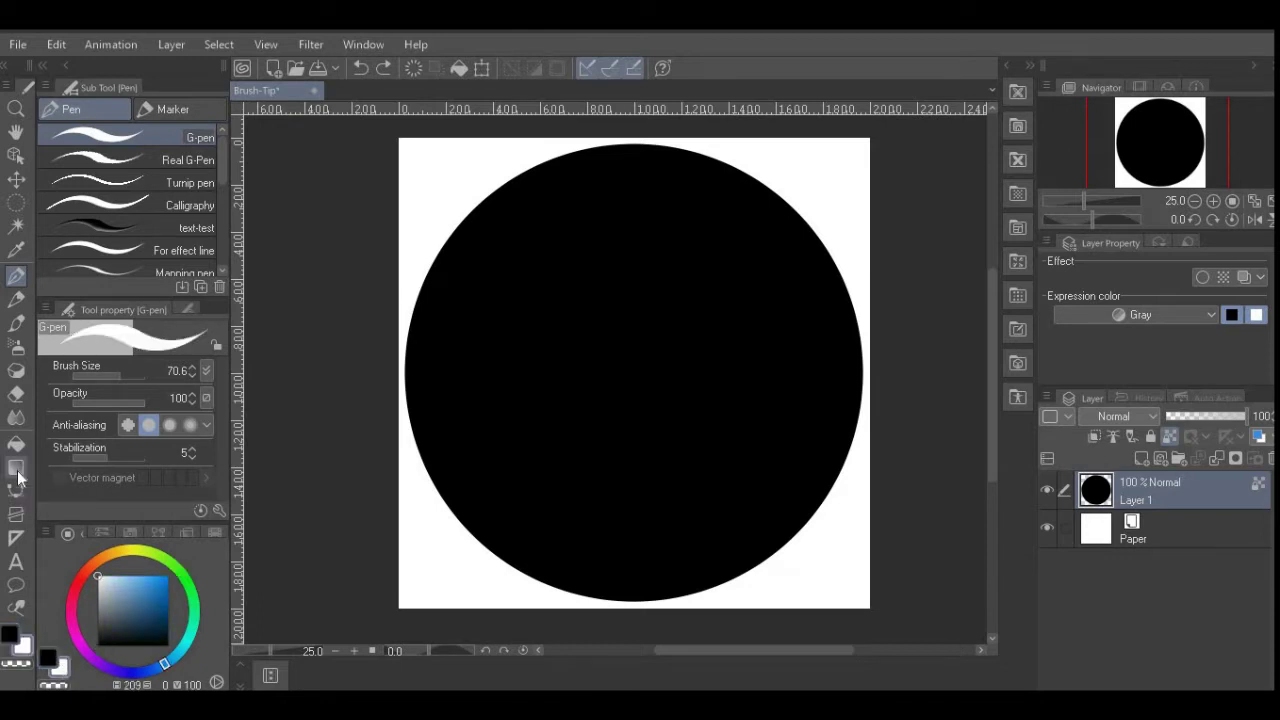
Step: Choose the Foreground to transparent gradient and set its edge process to the first option
click(16, 467)
click(166, 134)
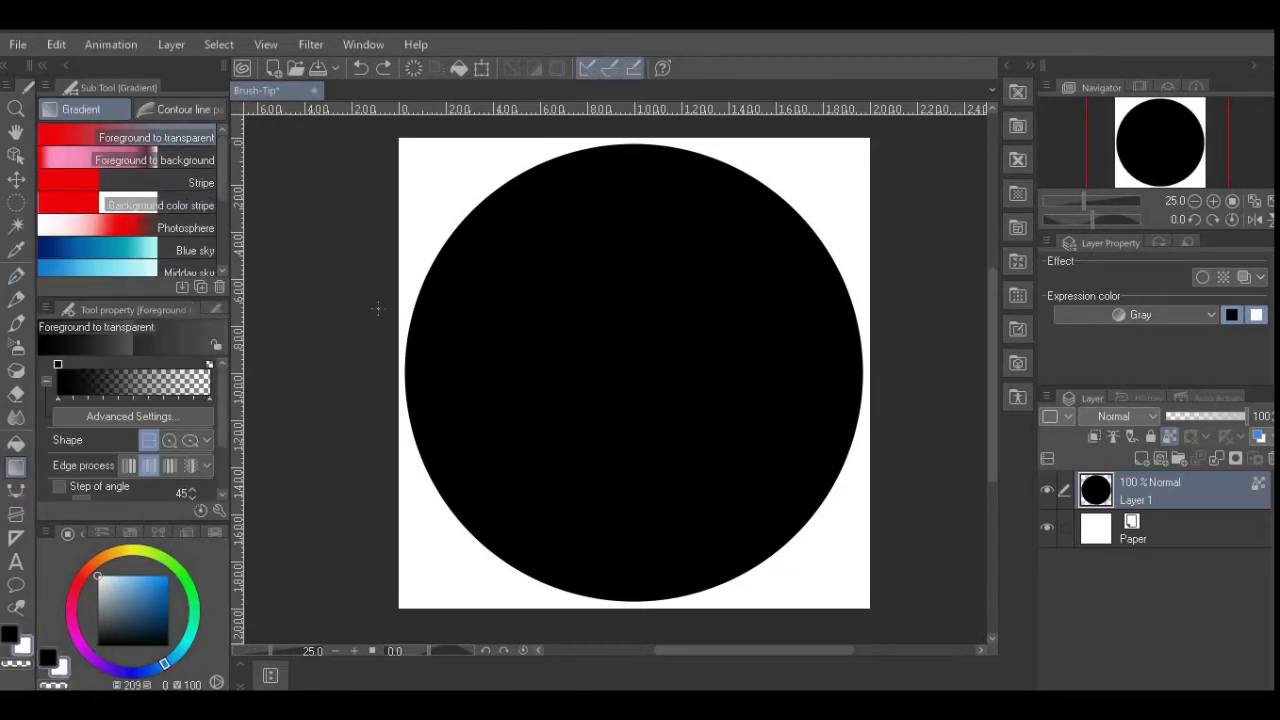
click(128, 466)
drag(220, 446, 224, 494)
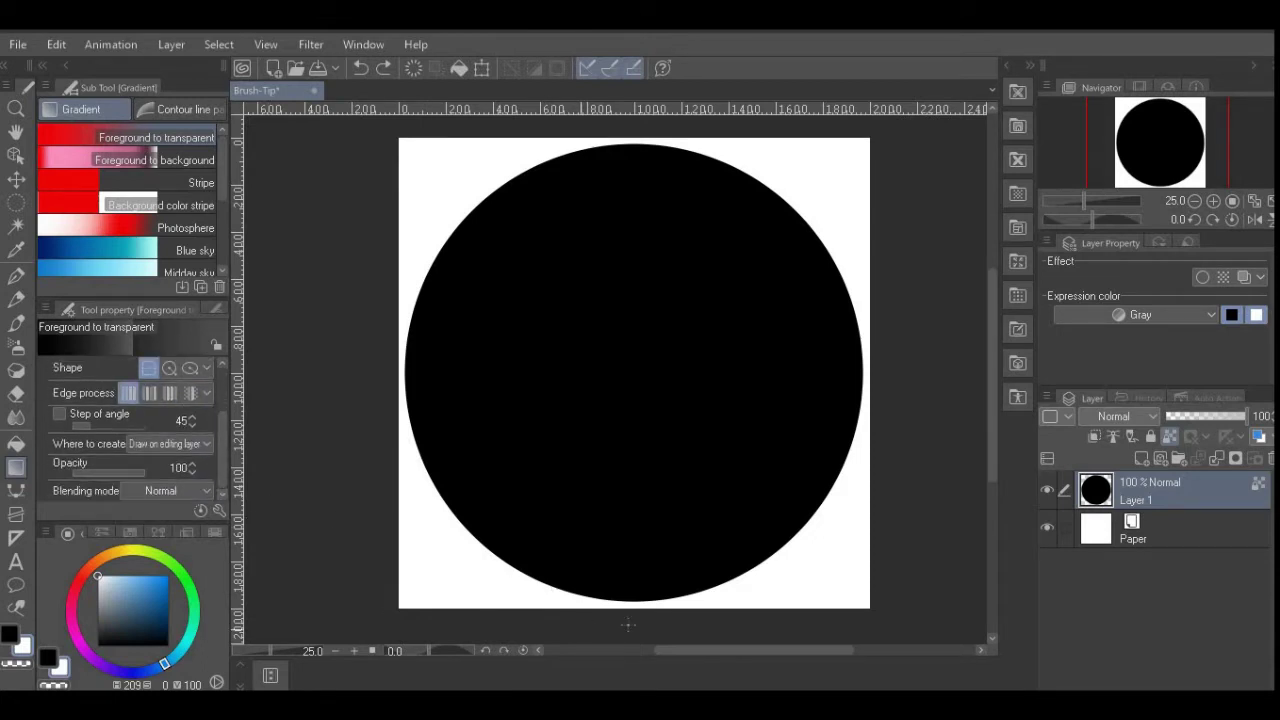
Step: Try black and white gradients from below the circle up to its center, and undo the white one
drag(618, 625, 619, 348)
click(52, 659)
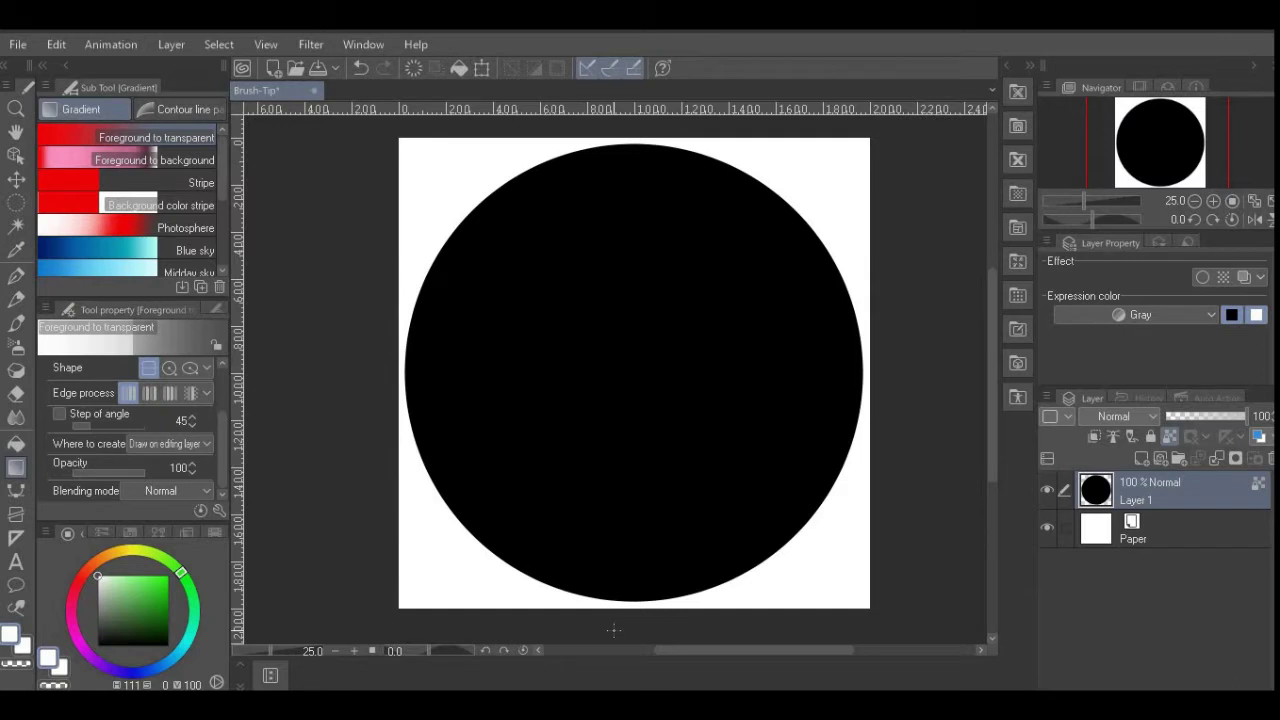
drag(618, 630, 618, 363)
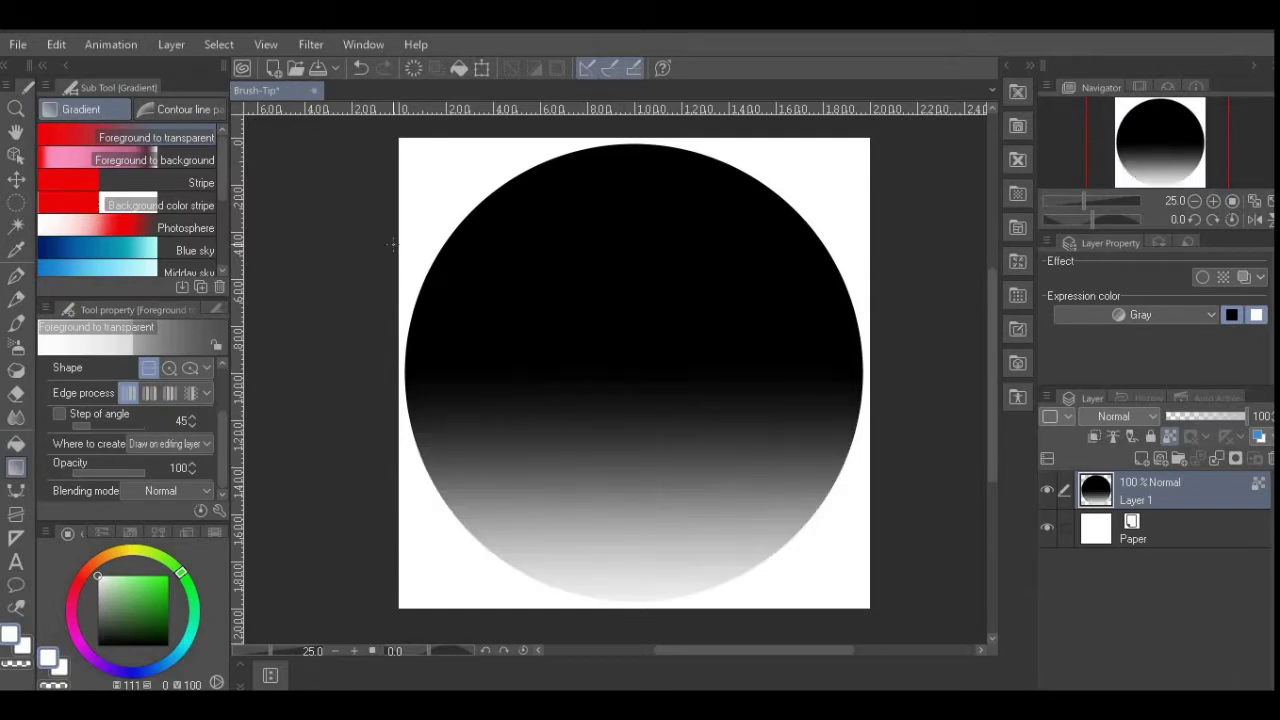
click(360, 68)
Step: Try two shorter white gradients rising from the bottom of the circle, undoing each one
drag(592, 606, 592, 478)
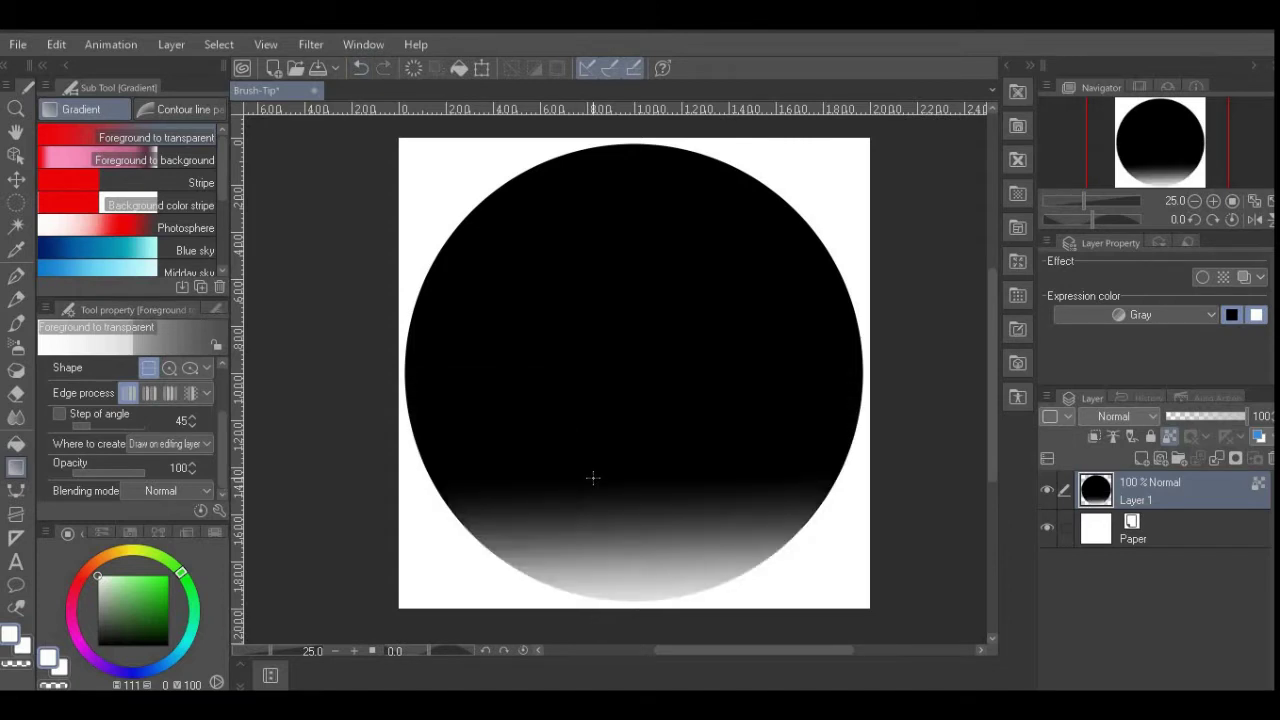
click(358, 68)
drag(591, 614, 597, 442)
click(360, 68)
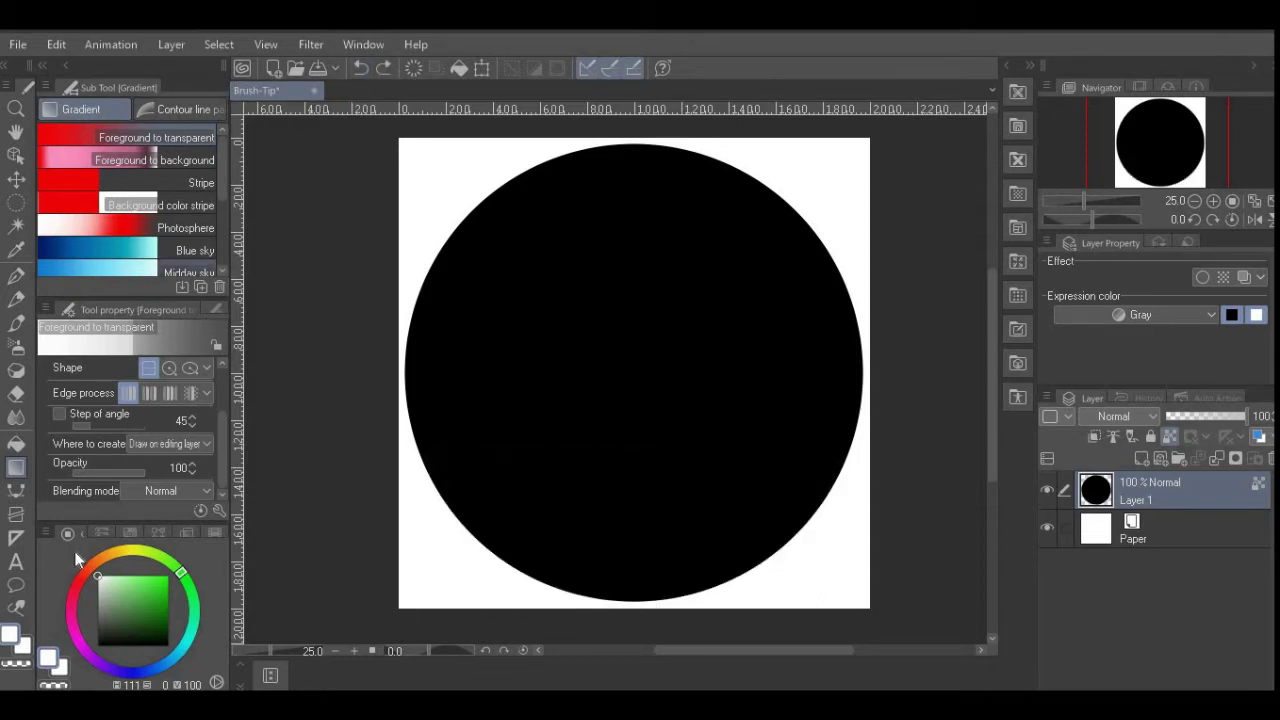
Step: Try a mid-gray gradient from the bottom of the circle to near its center, and undo it
click(97, 612)
drag(616, 612, 614, 390)
click(360, 68)
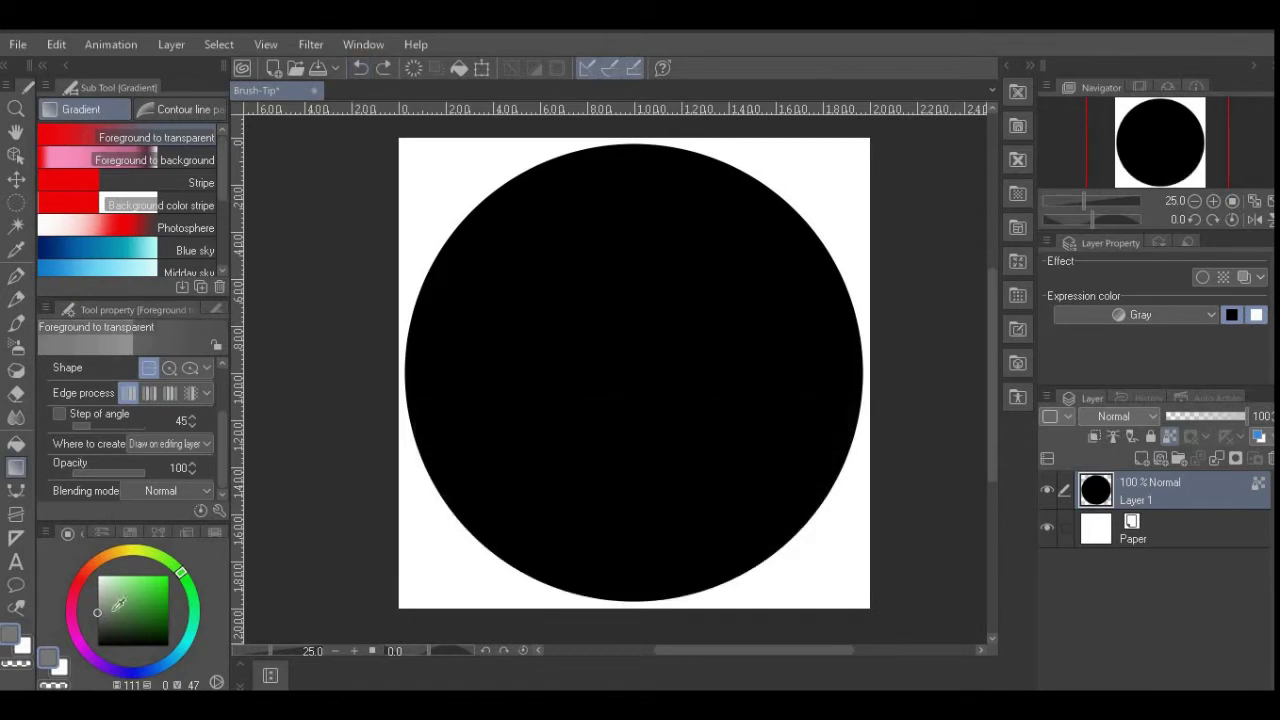
Step: Apply a dark gray gradient from the circle's bottom to just above its center, then try a longer second pass and undo it
click(97, 619)
drag(607, 608, 604, 349)
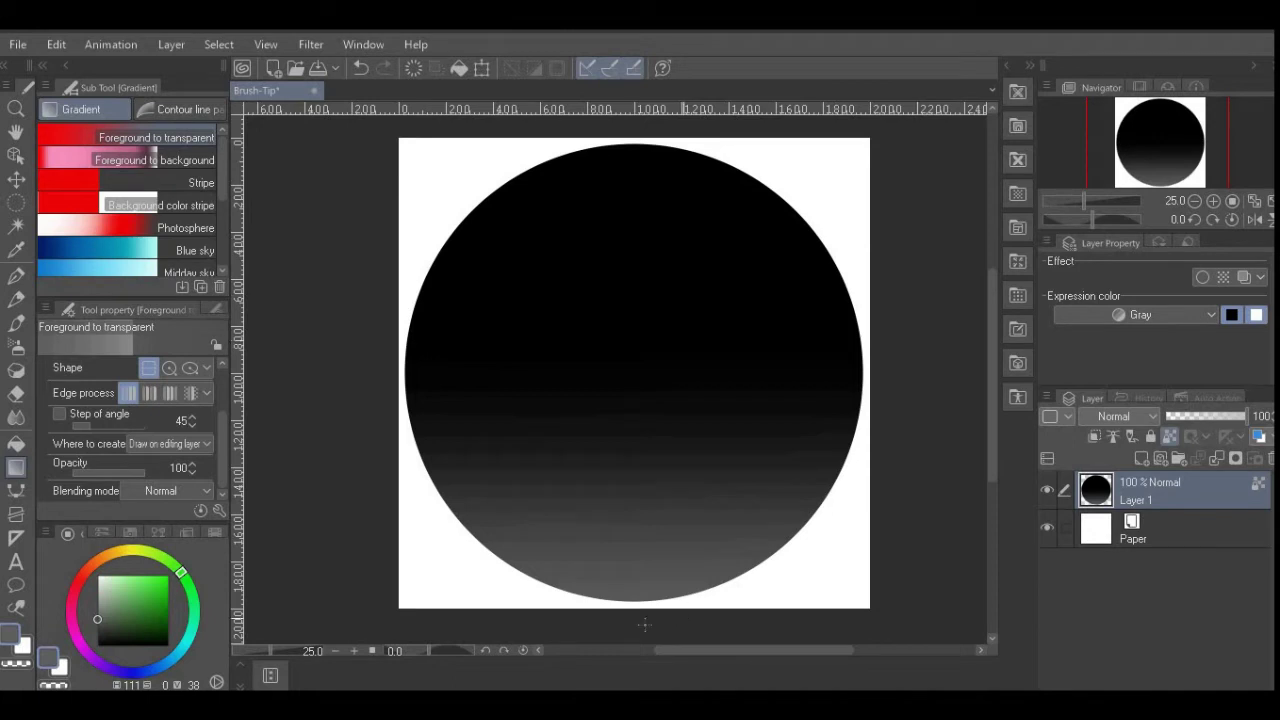
drag(621, 610, 624, 330)
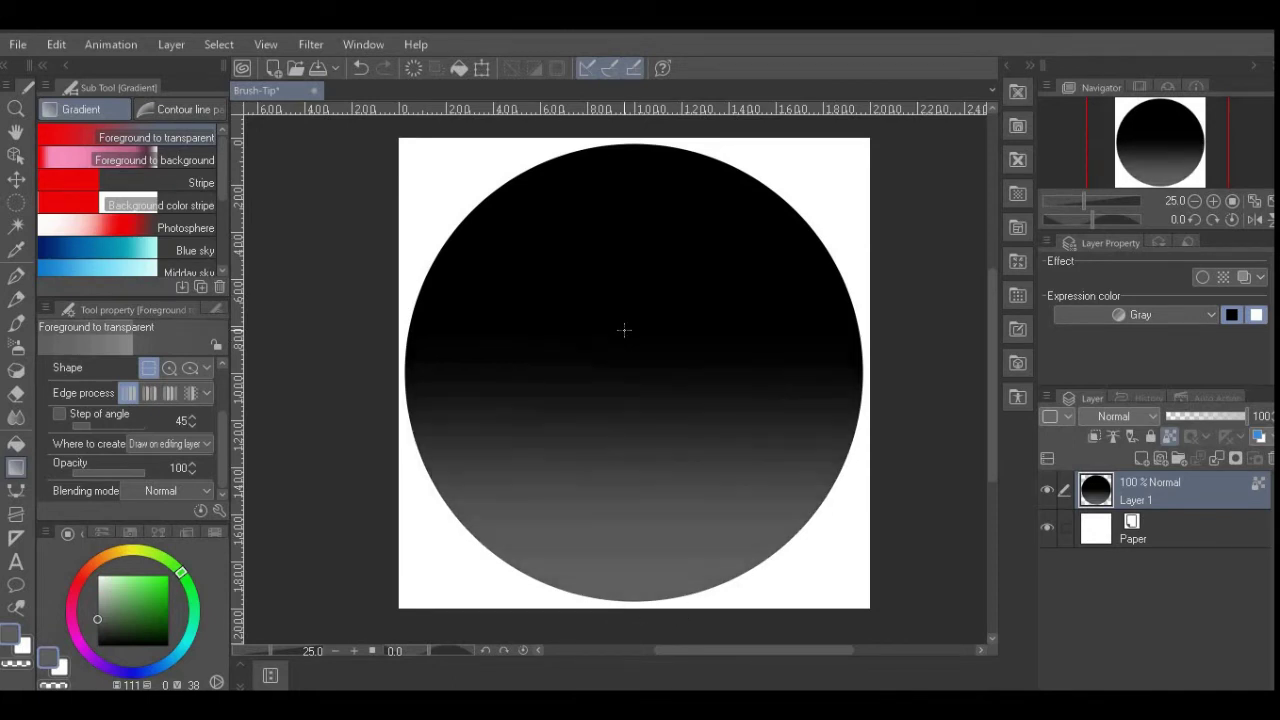
click(360, 68)
Step: Shade the circle with very dark gray gradients from its bottom nearly to its top, and hide the Paper layer
click(97, 631)
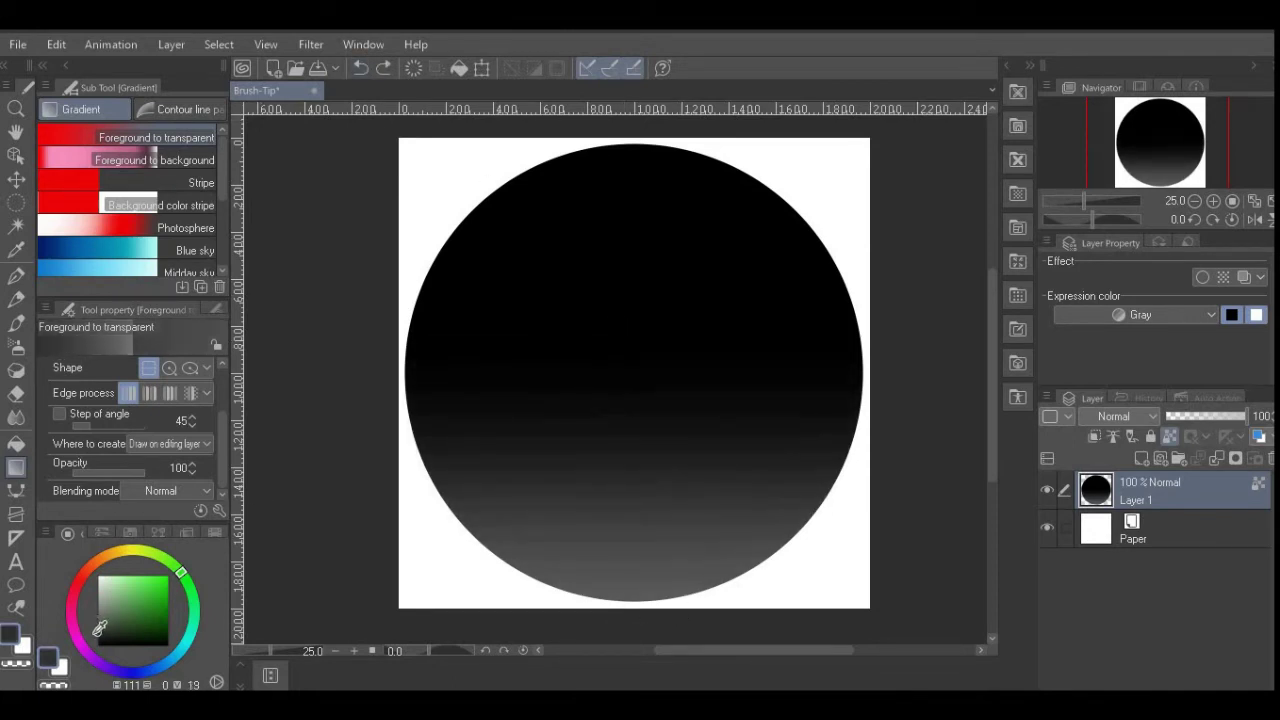
drag(610, 606, 614, 180)
click(1047, 528)
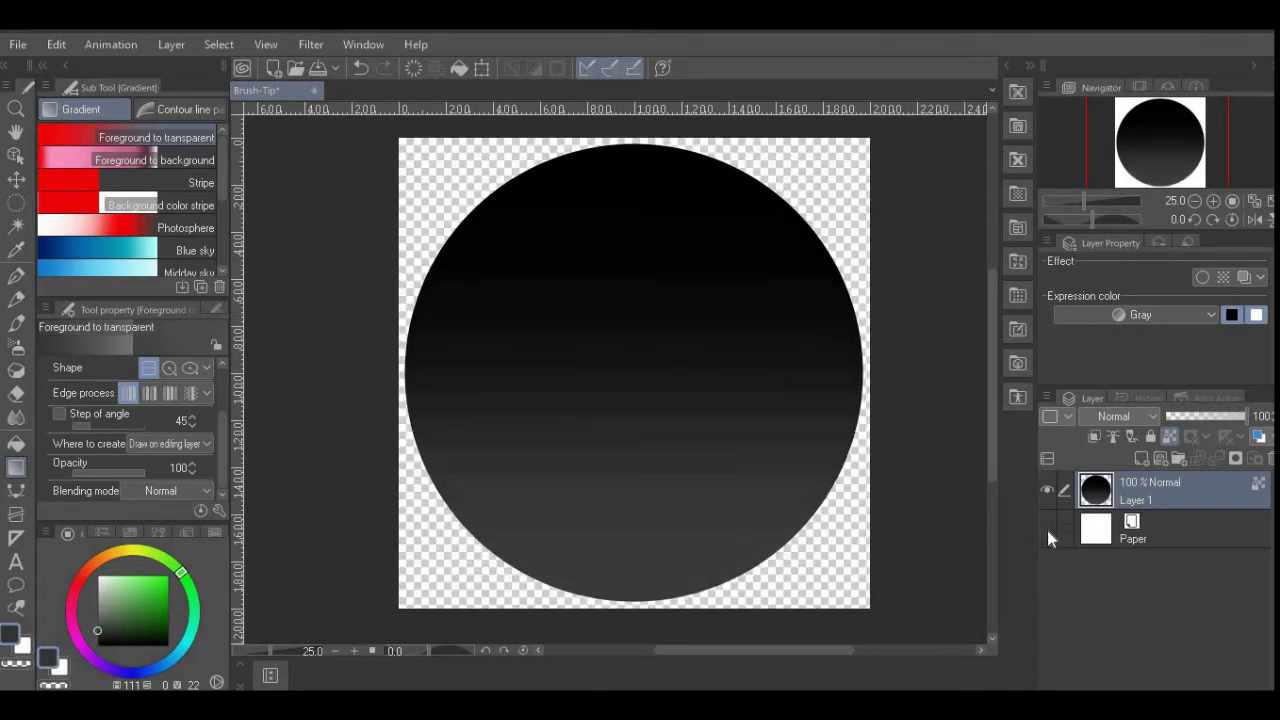
click(1171, 436)
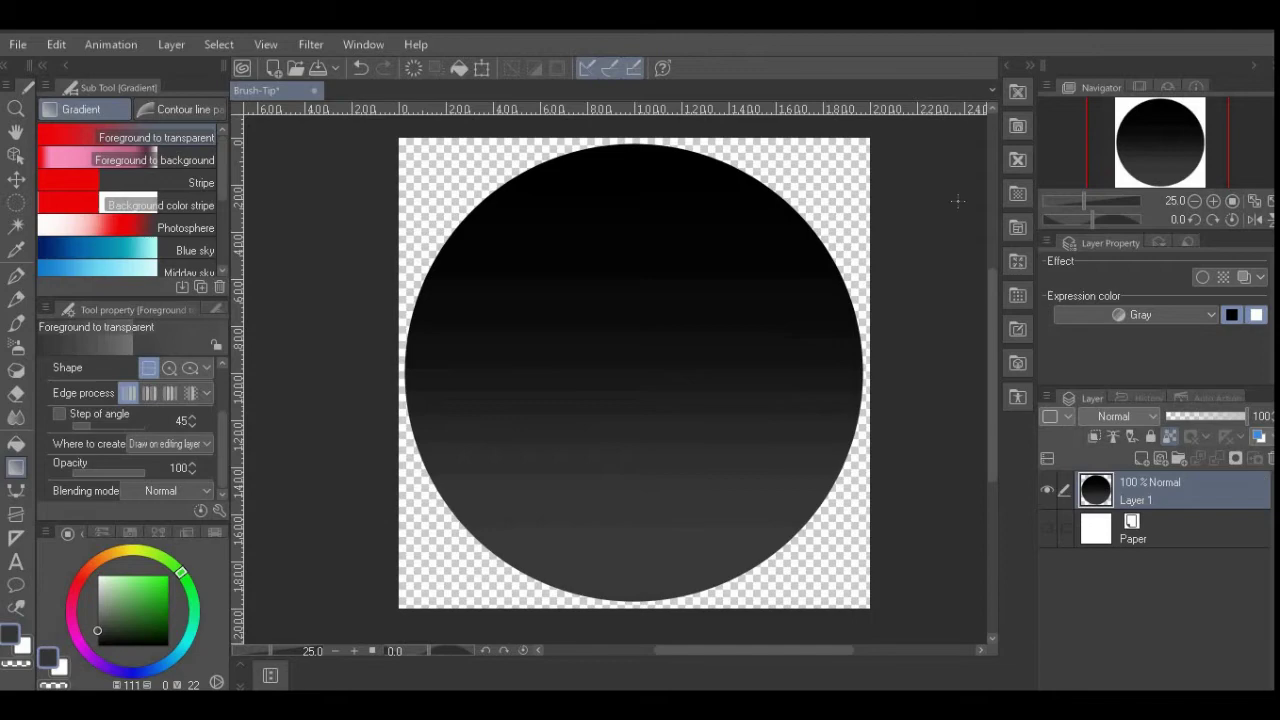
drag(610, 612, 610, 180)
Step: Layer a mid-gray gradient from the circle's bottom to its upper part, plus a lighter gray one over the lower third
click(95, 614)
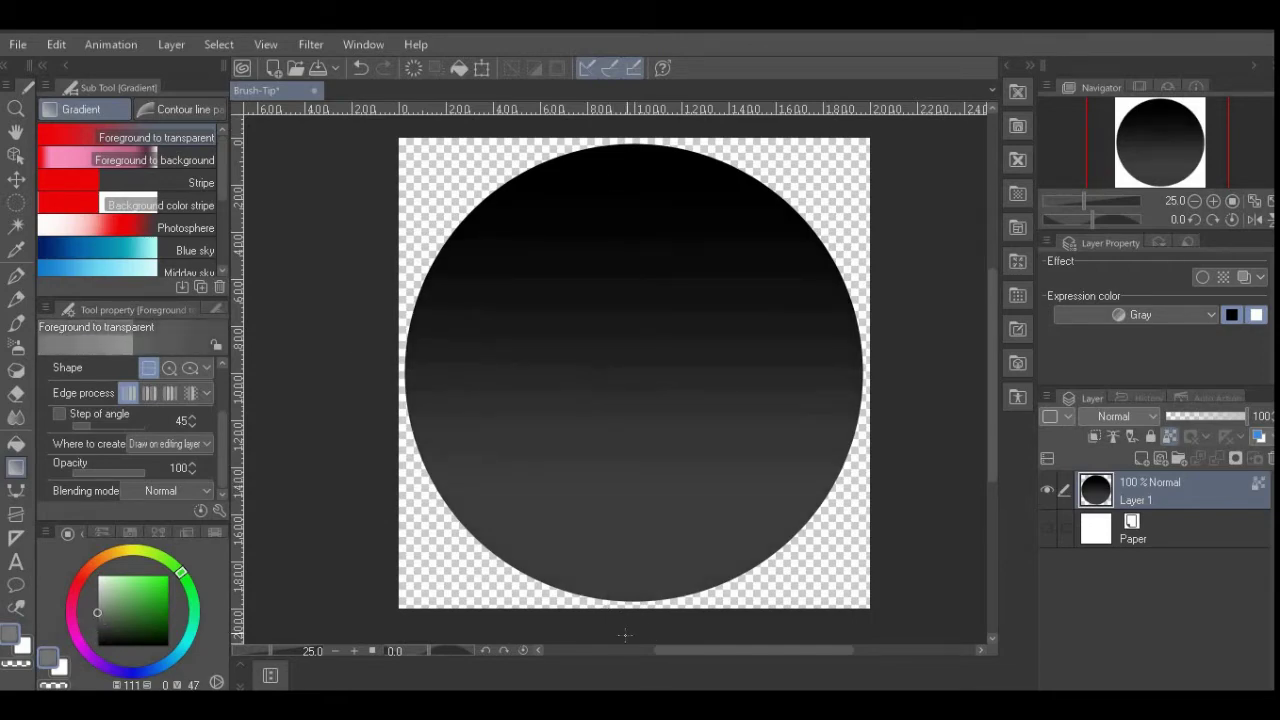
drag(624, 602, 622, 284)
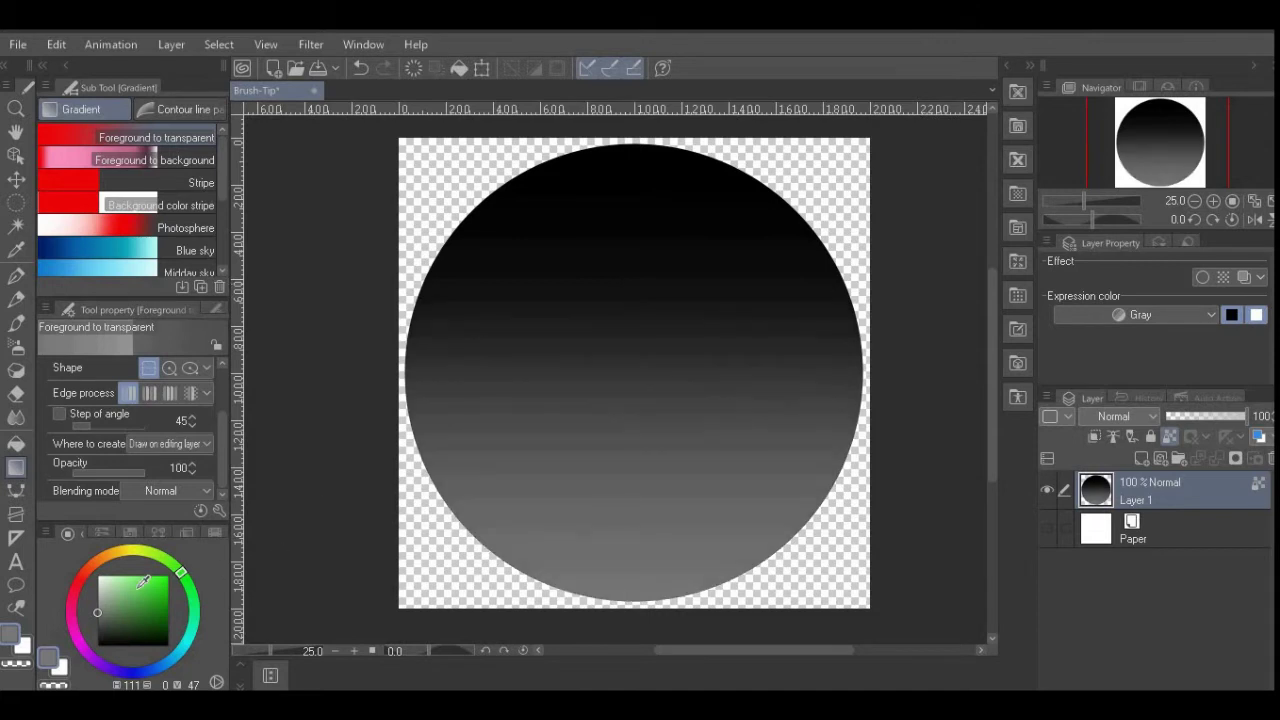
click(97, 598)
drag(623, 636, 622, 441)
Step: Add a light gray gradient over the lower third of the circle and a short near-white one at its bottom edge
drag(107, 583, 99, 582)
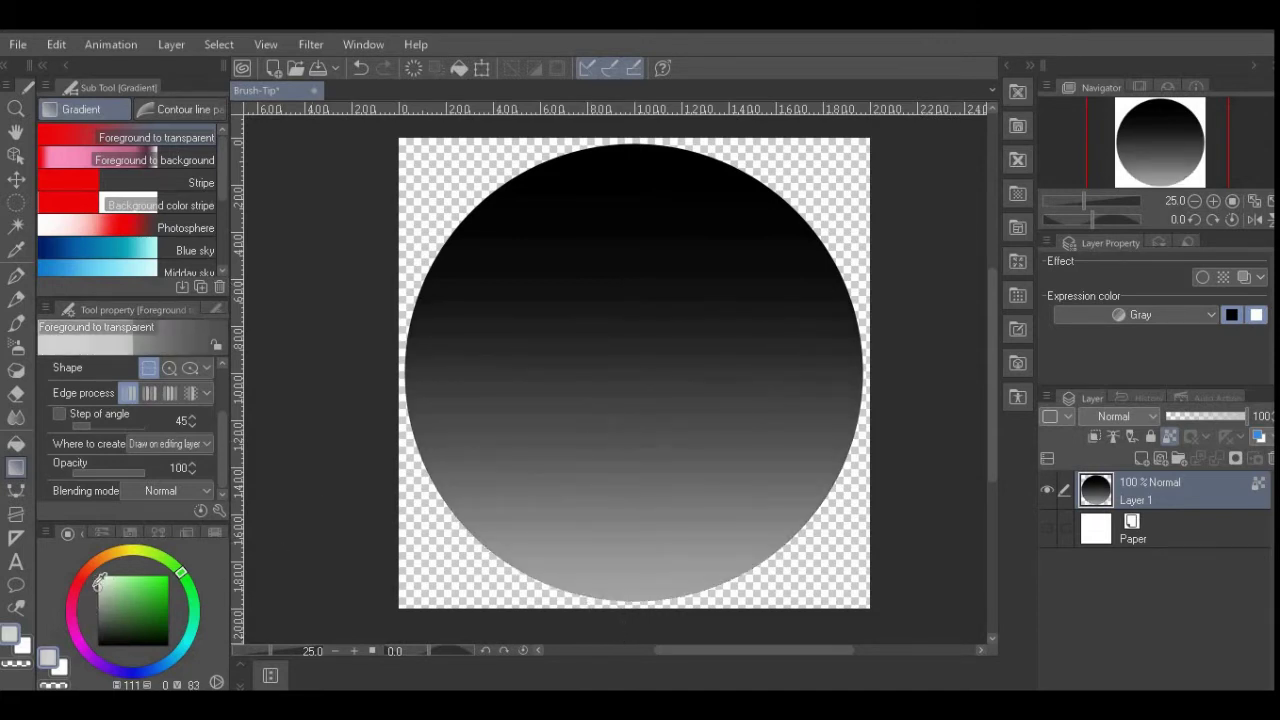
drag(615, 628, 615, 466)
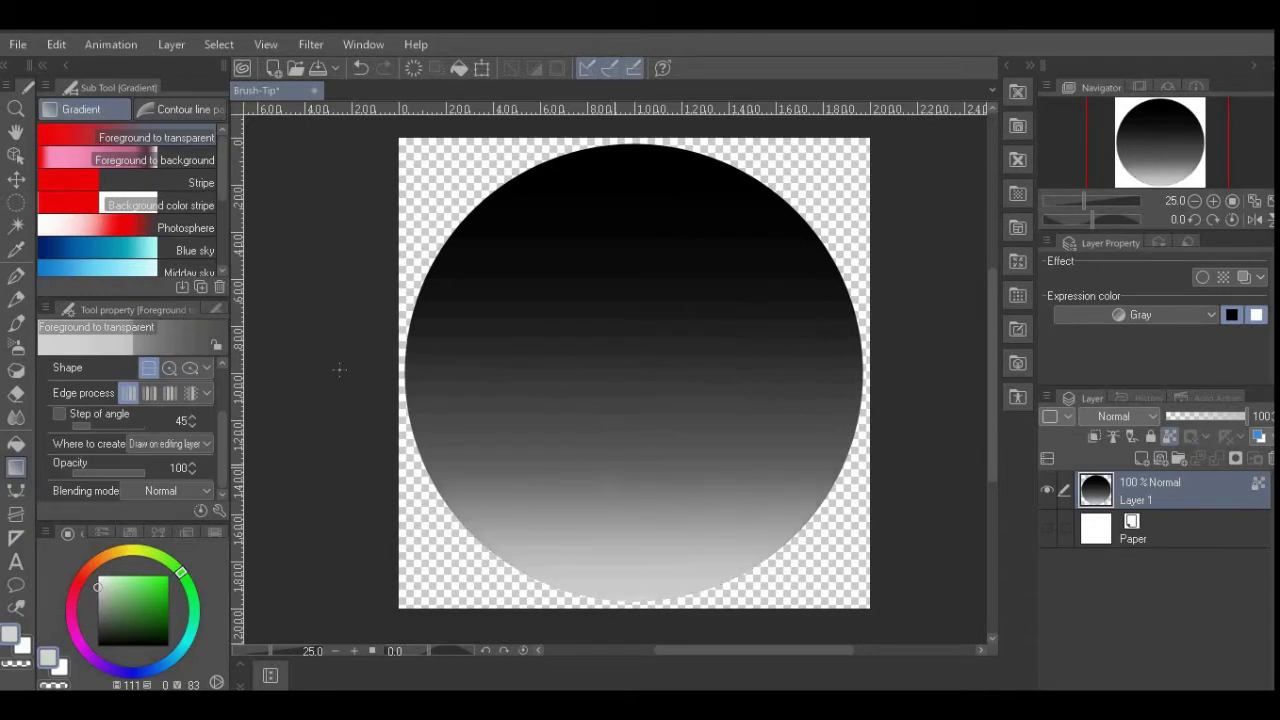
drag(105, 582, 97, 581)
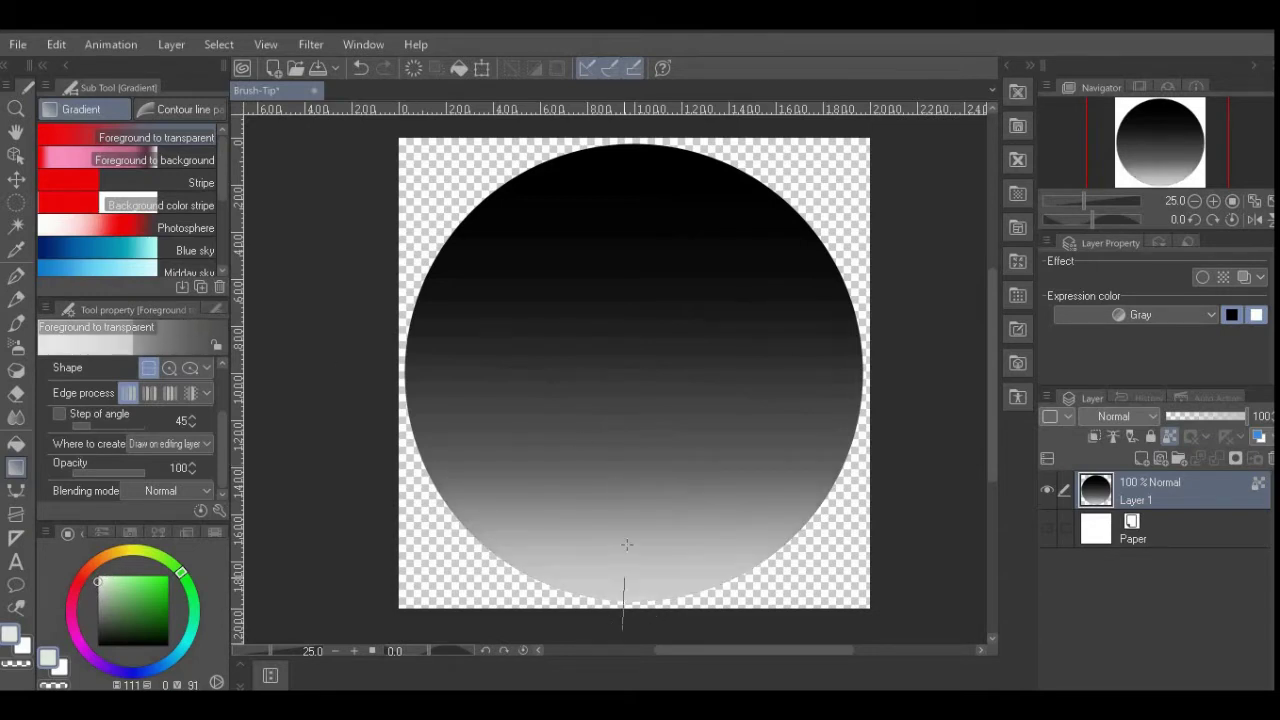
drag(626, 544, 621, 537)
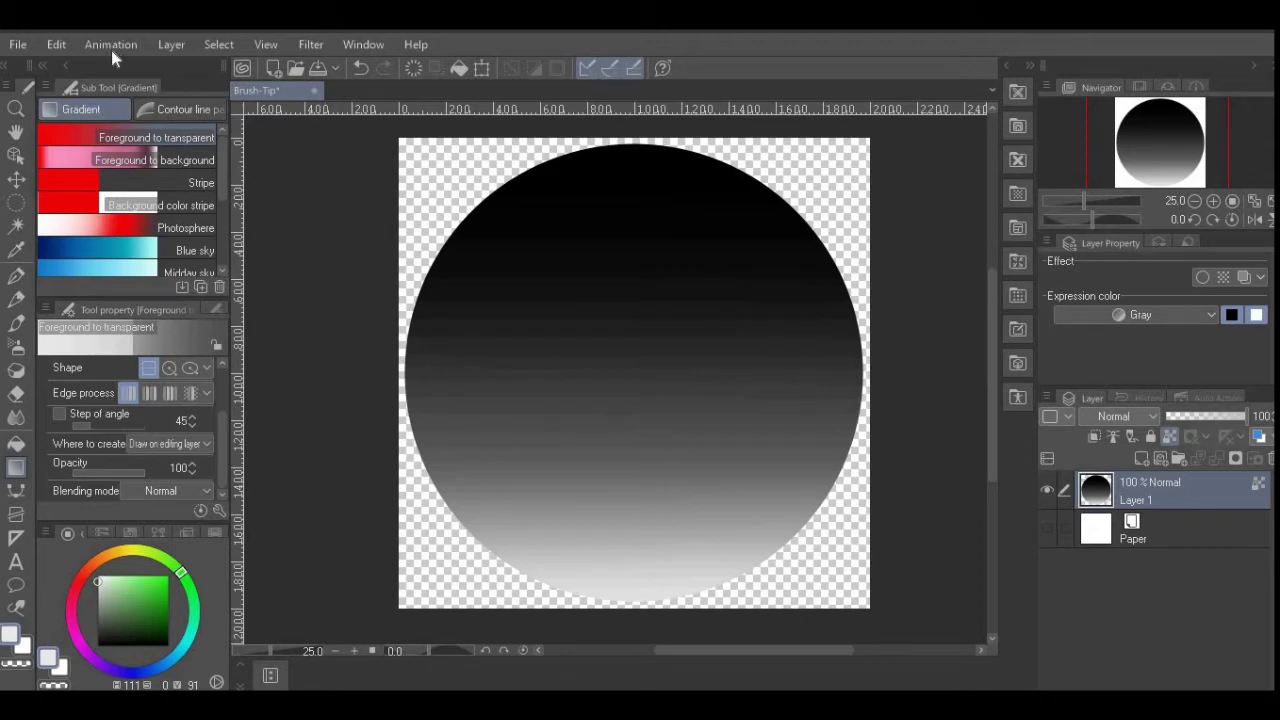
Step: Save the file and start registering the image as a material named 3d-pen-tip
click(18, 45)
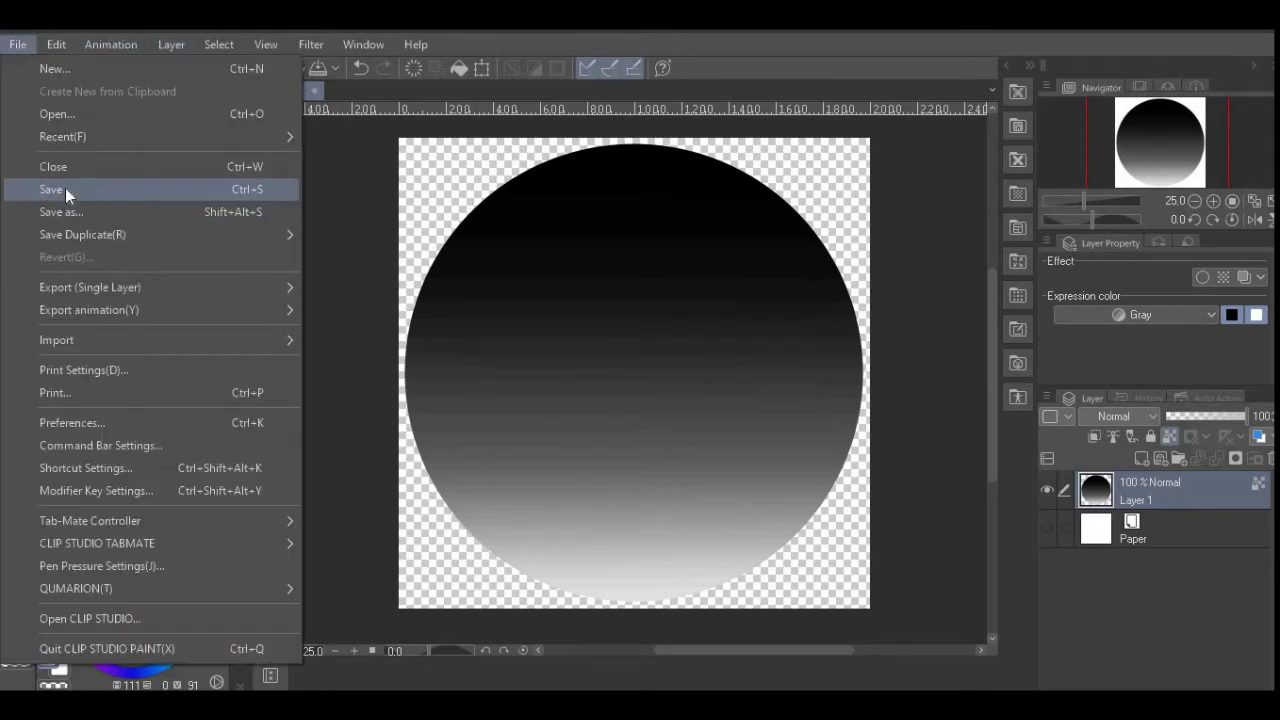
click(52, 190)
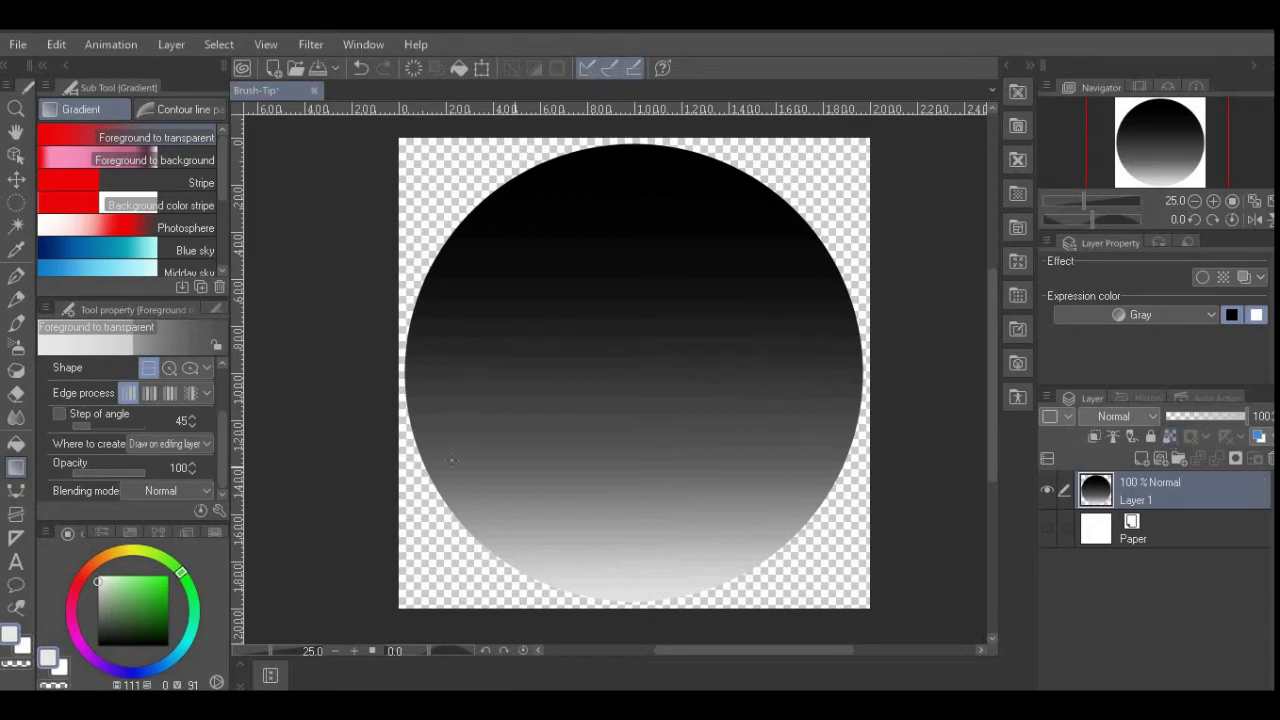
click(56, 45)
mouse_move(152, 408)
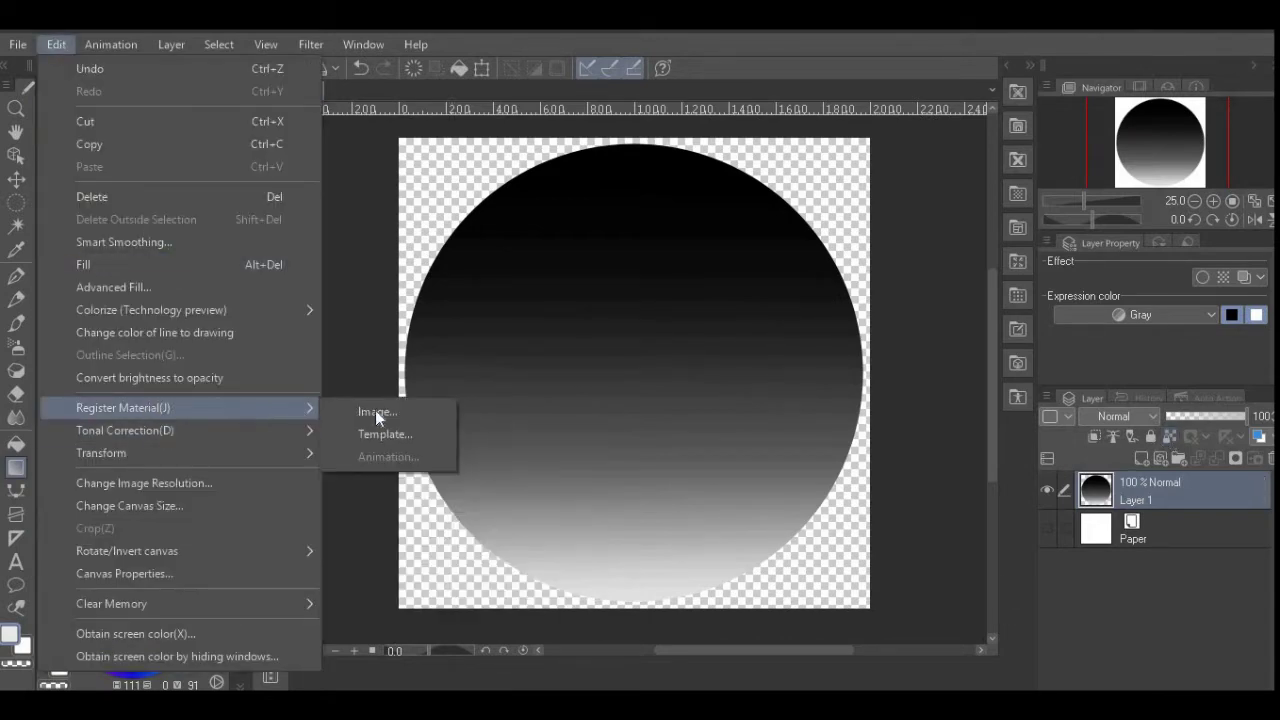
click(429, 414)
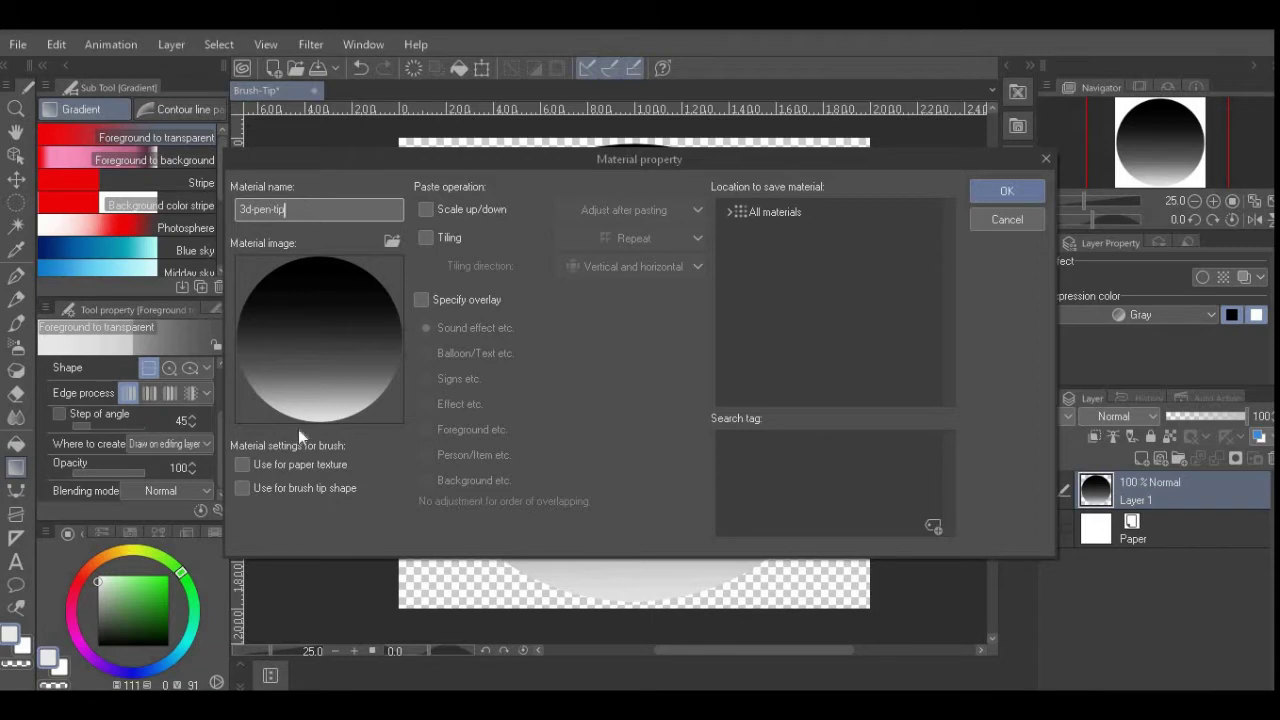
Step: Enable brush tip shape use for the material, store it under Image material with a 3d search tag, and register it
click(242, 488)
click(728, 217)
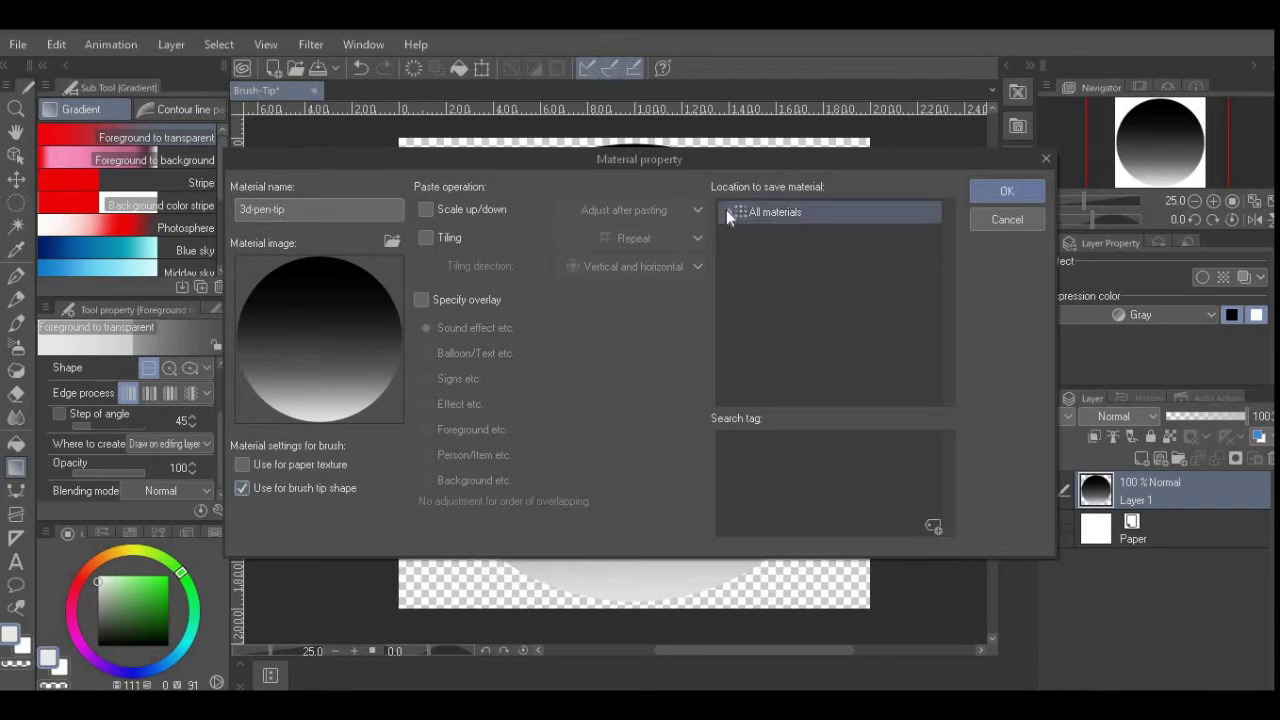
click(728, 213)
click(775, 310)
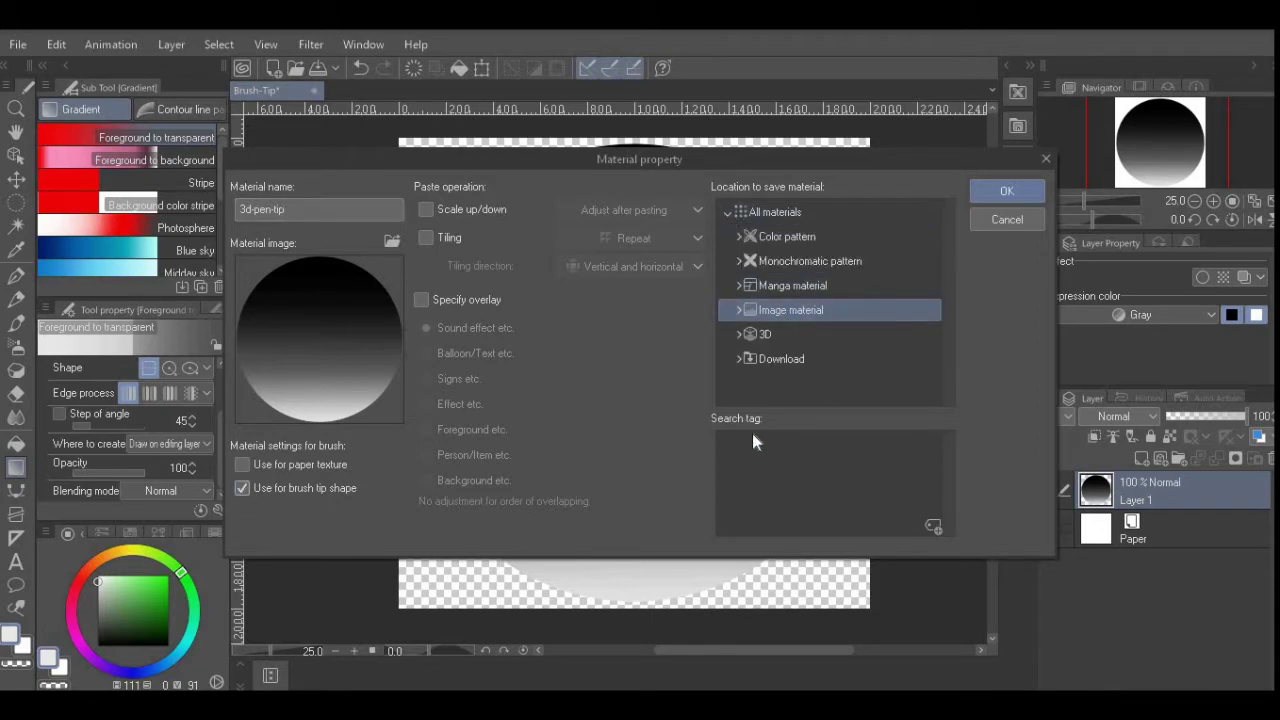
click(933, 527)
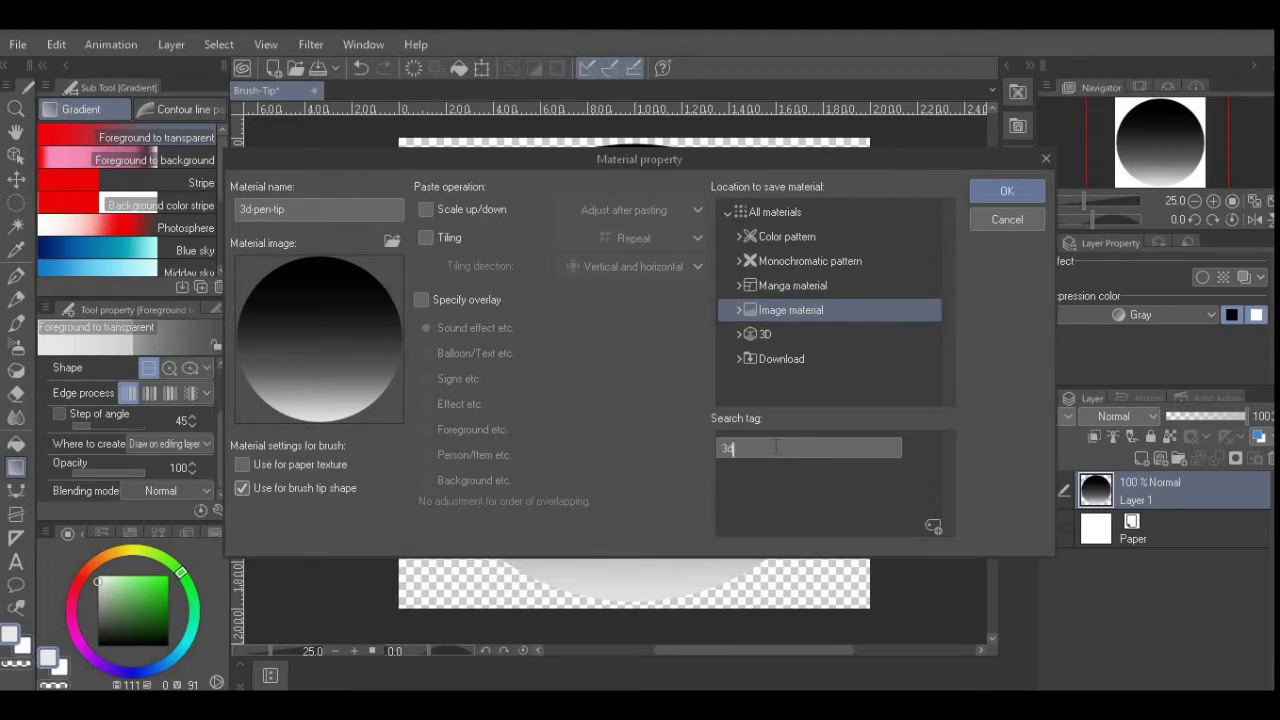
key(Return)
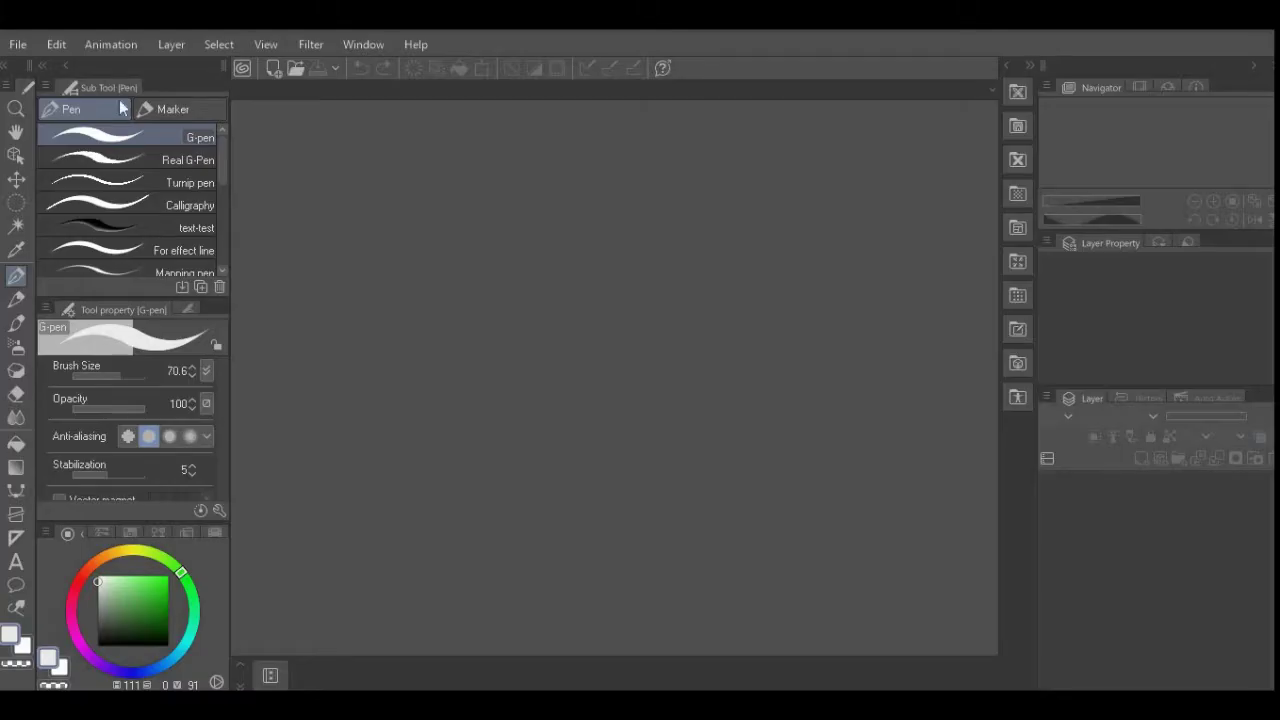
Step: Start a new canvas and set its file name to text
click(18, 44)
click(40, 65)
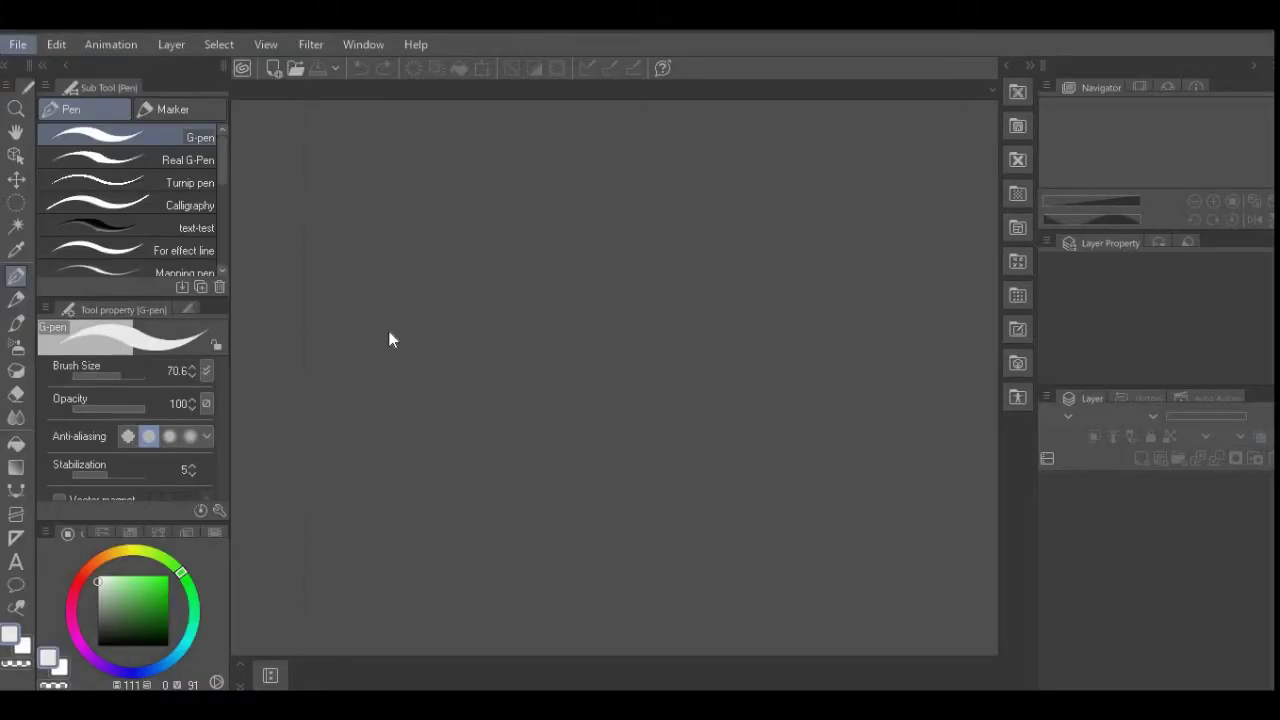
click(476, 215)
key(BackSpace)
key(BackSpace)
key(BackSpace)
key(BackSpace)
key(BackSpace)
key(BackSpace)
key(BackSpace)
key(BackSpace)
key(BackSpace)
key(BackSpace)
key(BackSpace)
key(BackSpace)
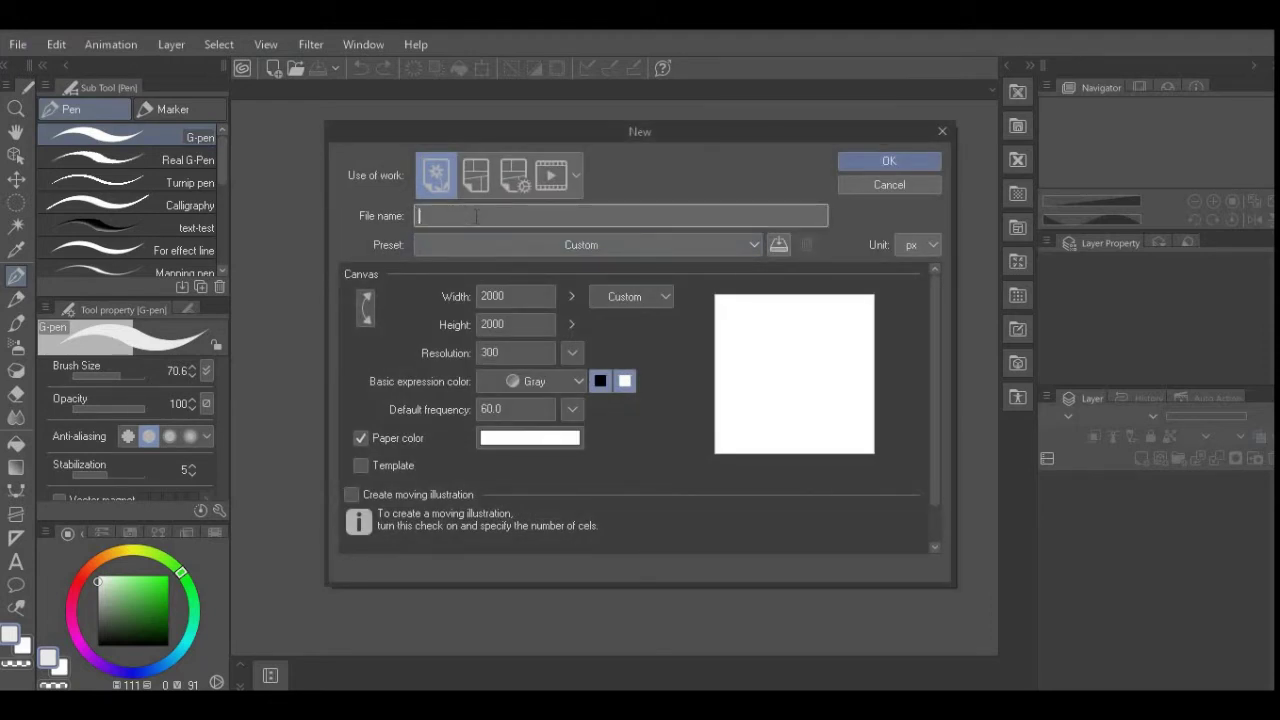
Step: Create the canvas at 1000 × 1000 px with resolution 600 and Color as the basic expression color
click(486, 296)
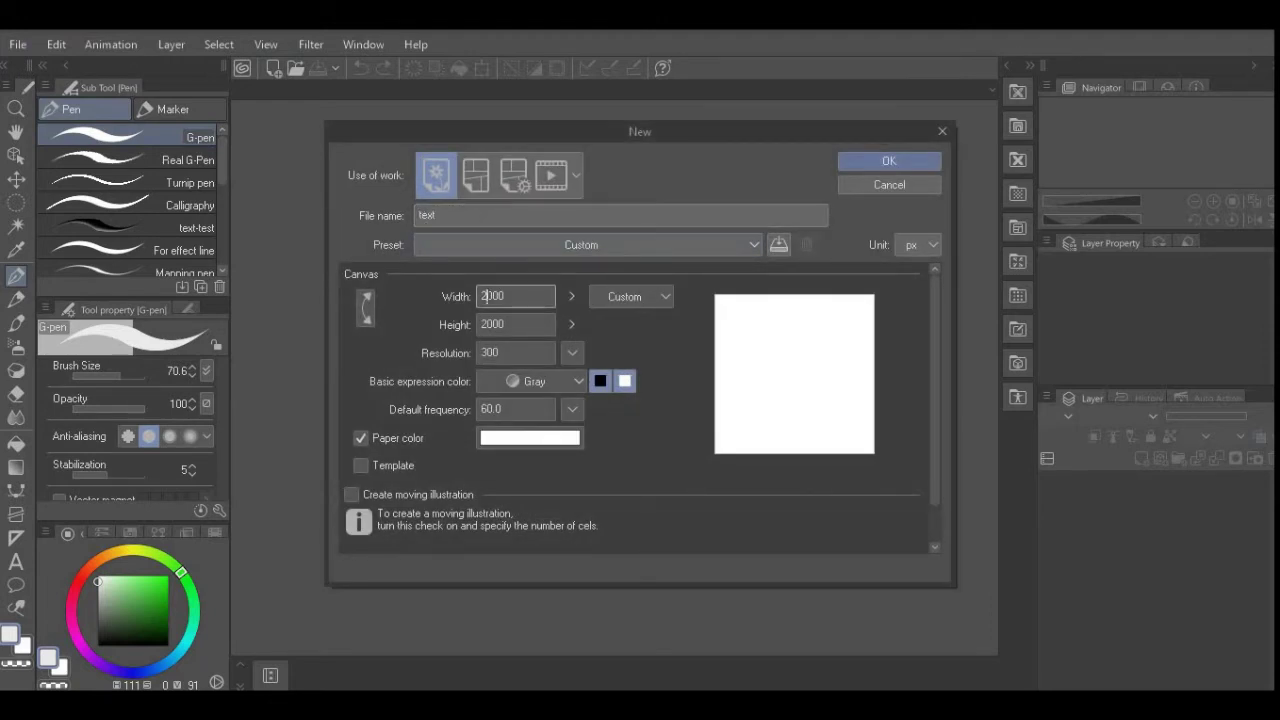
key(BackSpace)
text(1)
click(487, 324)
key(BackSpace)
text(1)
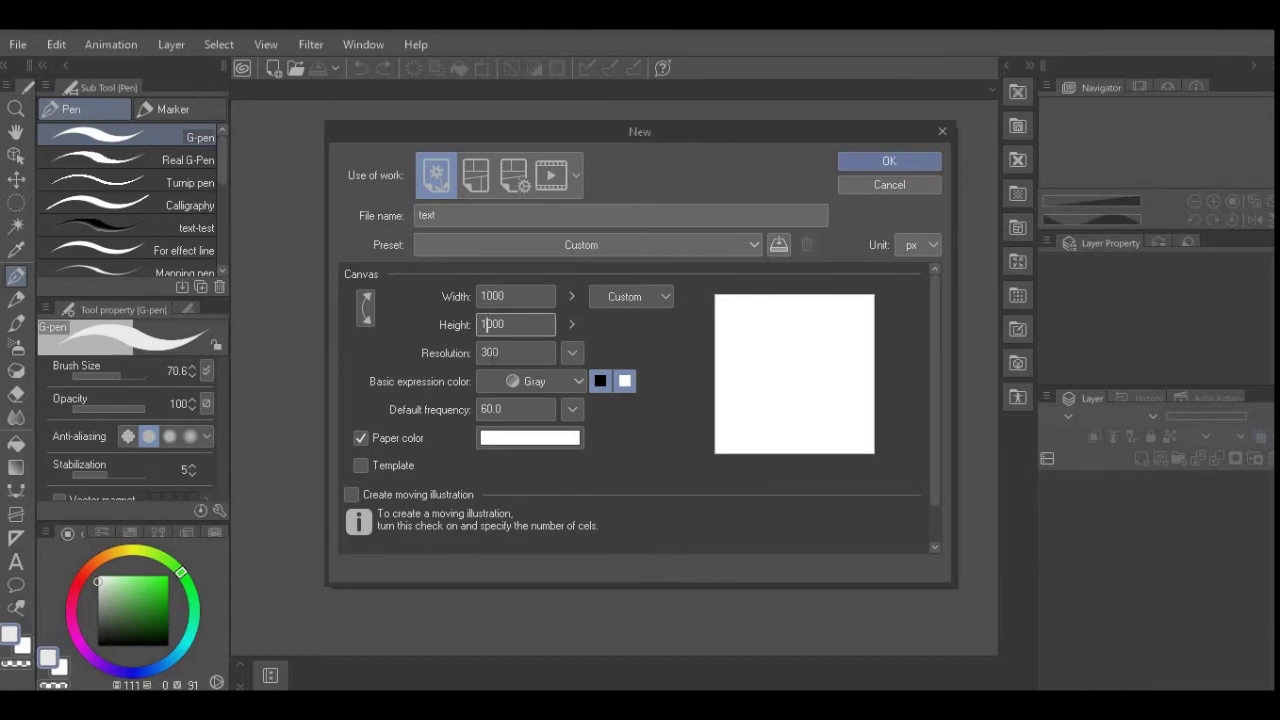
click(487, 352)
click(575, 381)
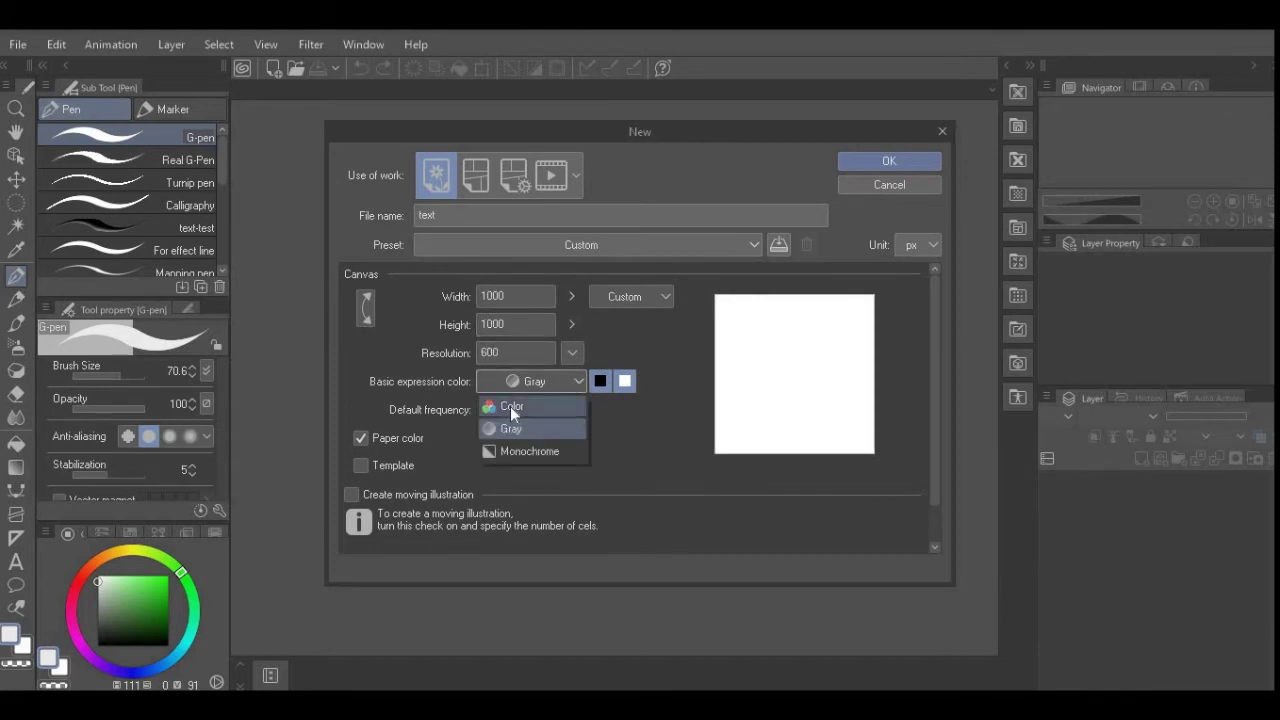
click(517, 404)
click(901, 162)
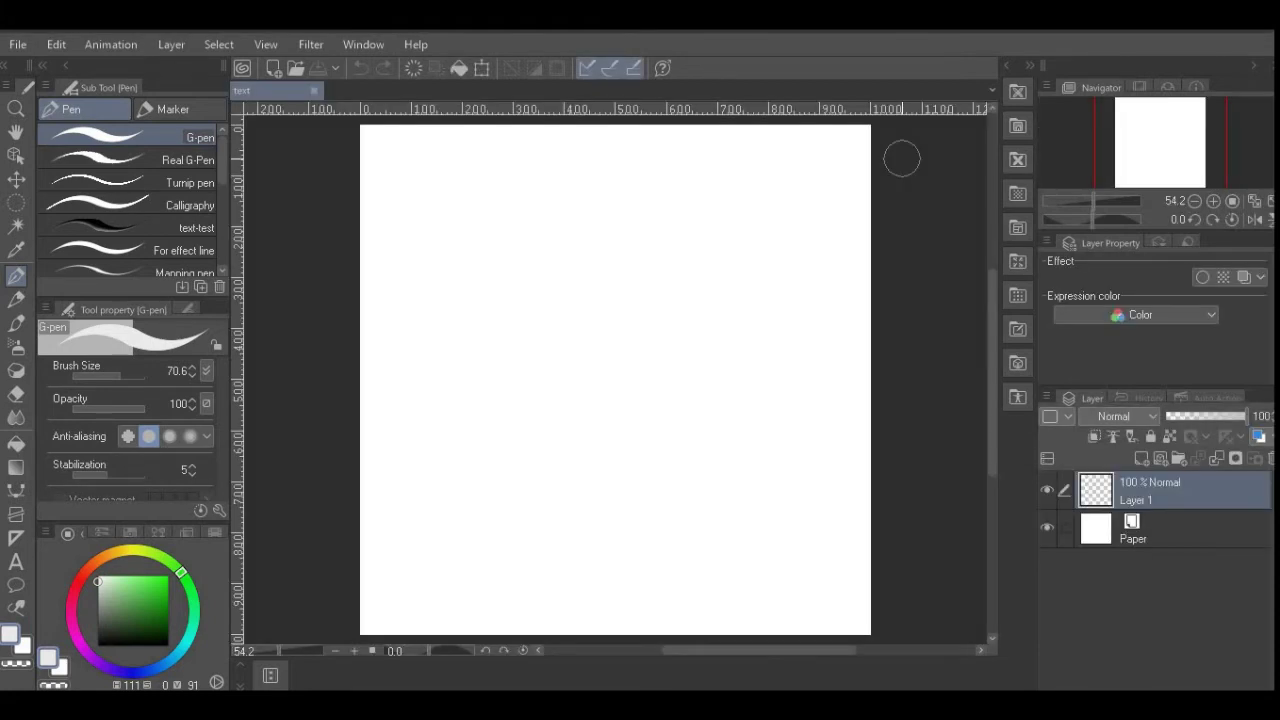
Step: Check the Image material folder for the registered 3d-pen-tip material
click(1005, 64)
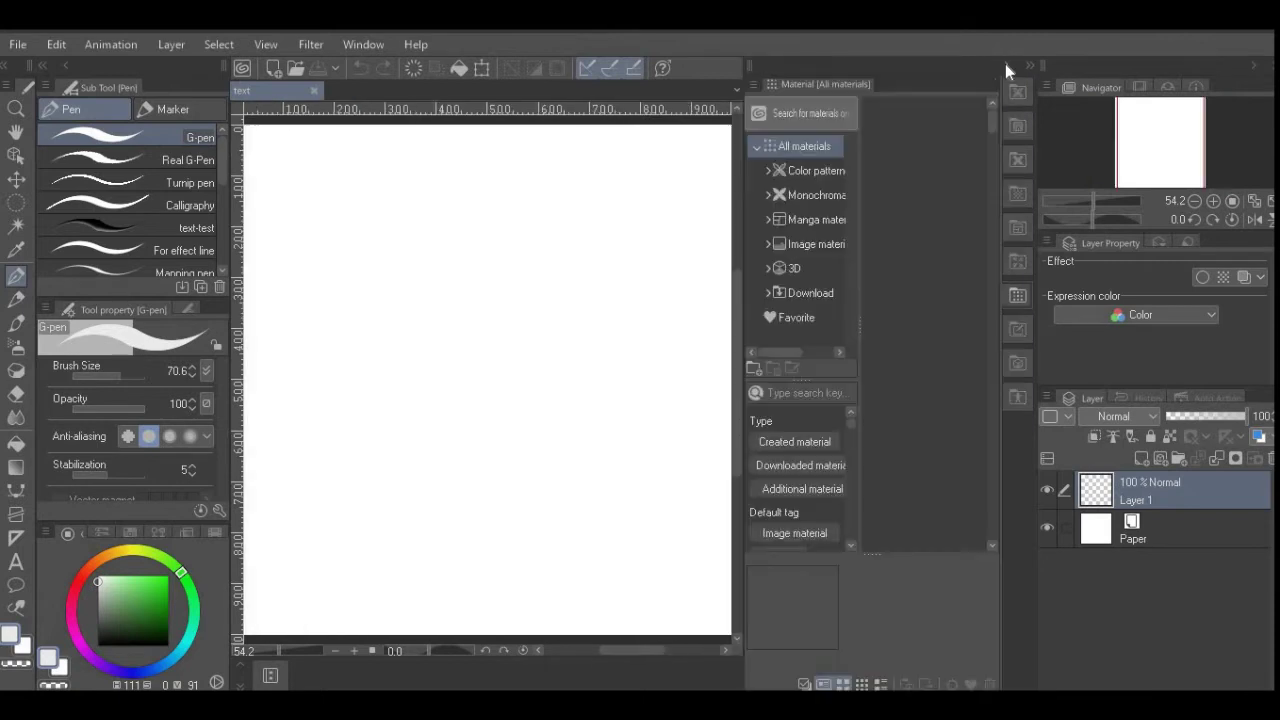
click(812, 242)
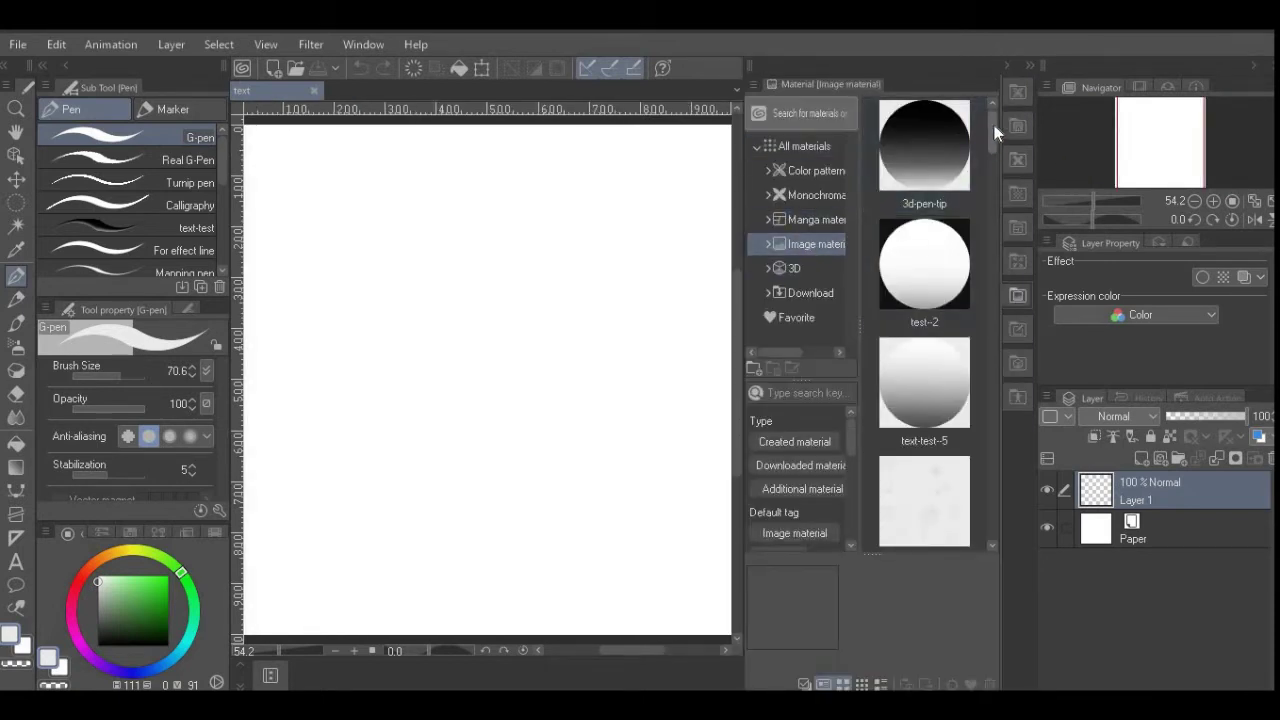
click(1007, 68)
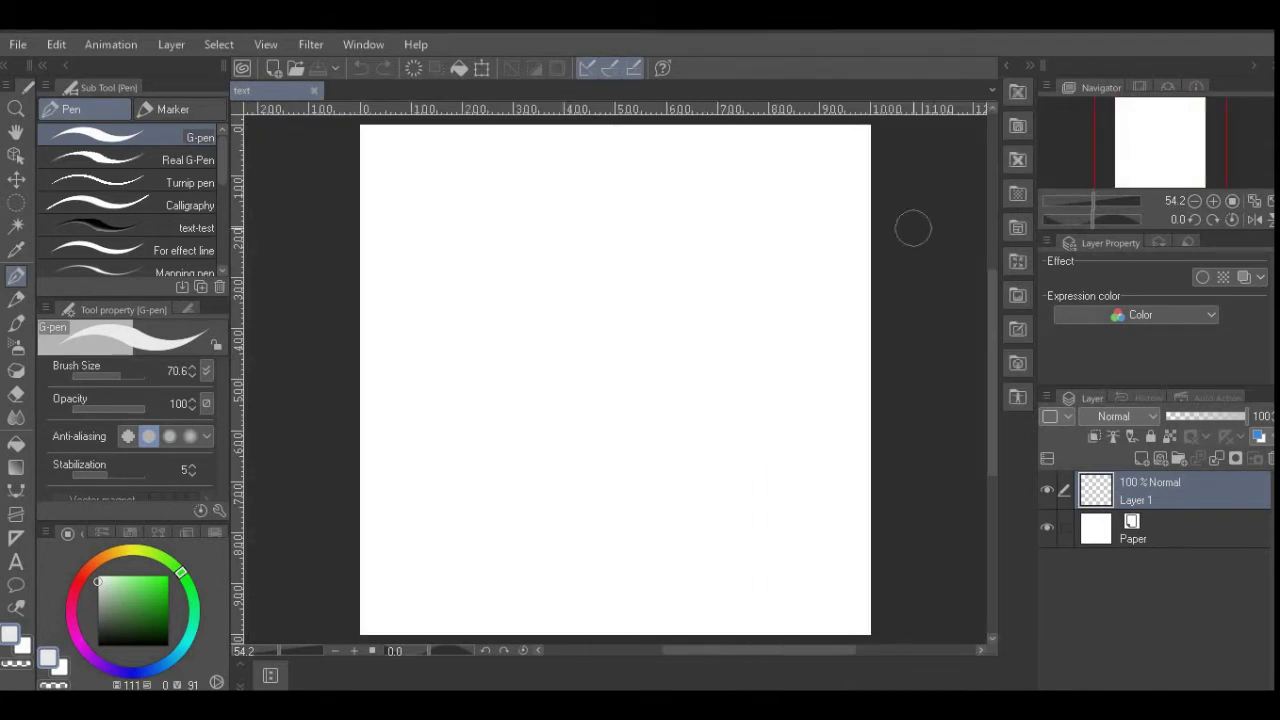
Step: Duplicate the G-pen sub tool under the name 3d-pen, leaving its sub tool settings as they are
click(200, 288)
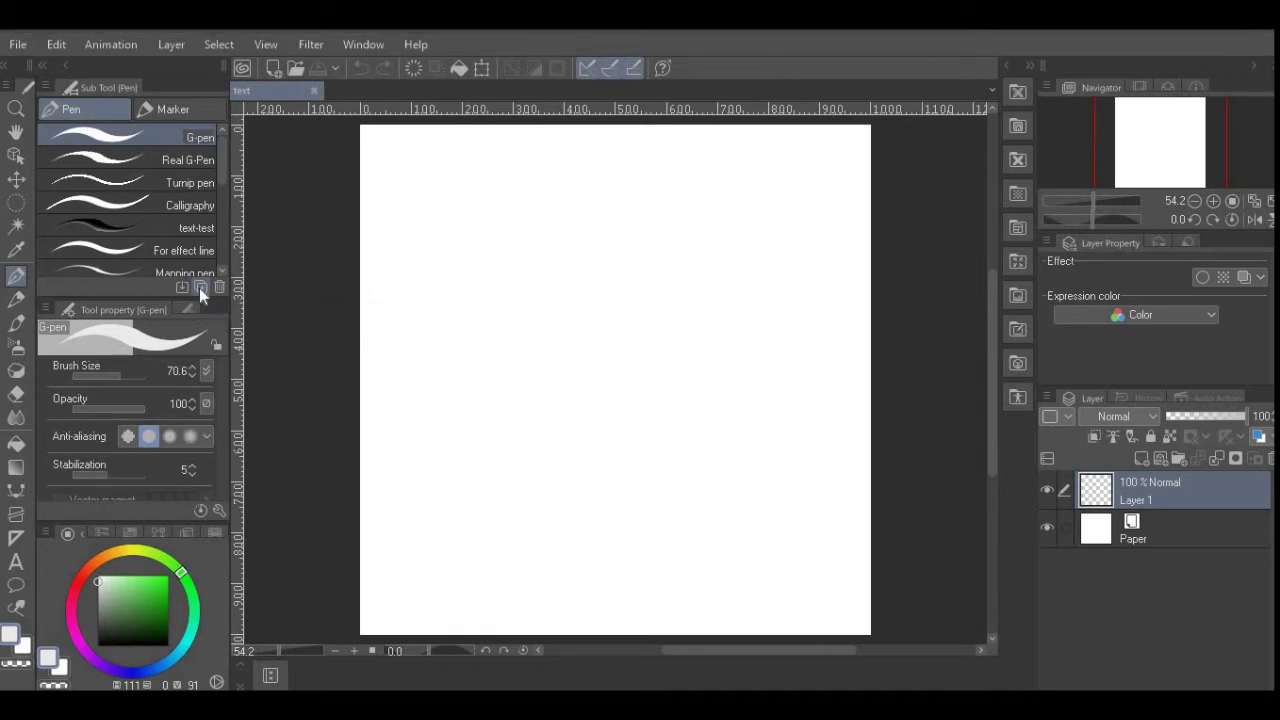
text(3d-pen)
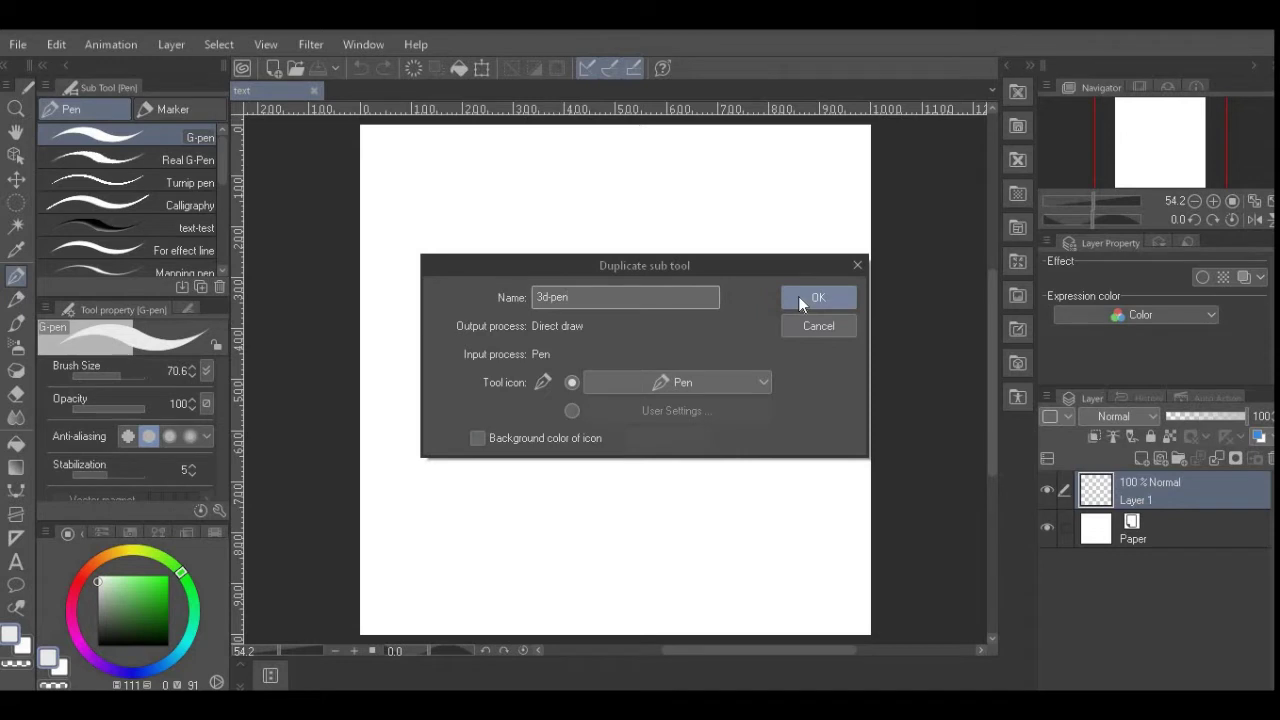
click(798, 296)
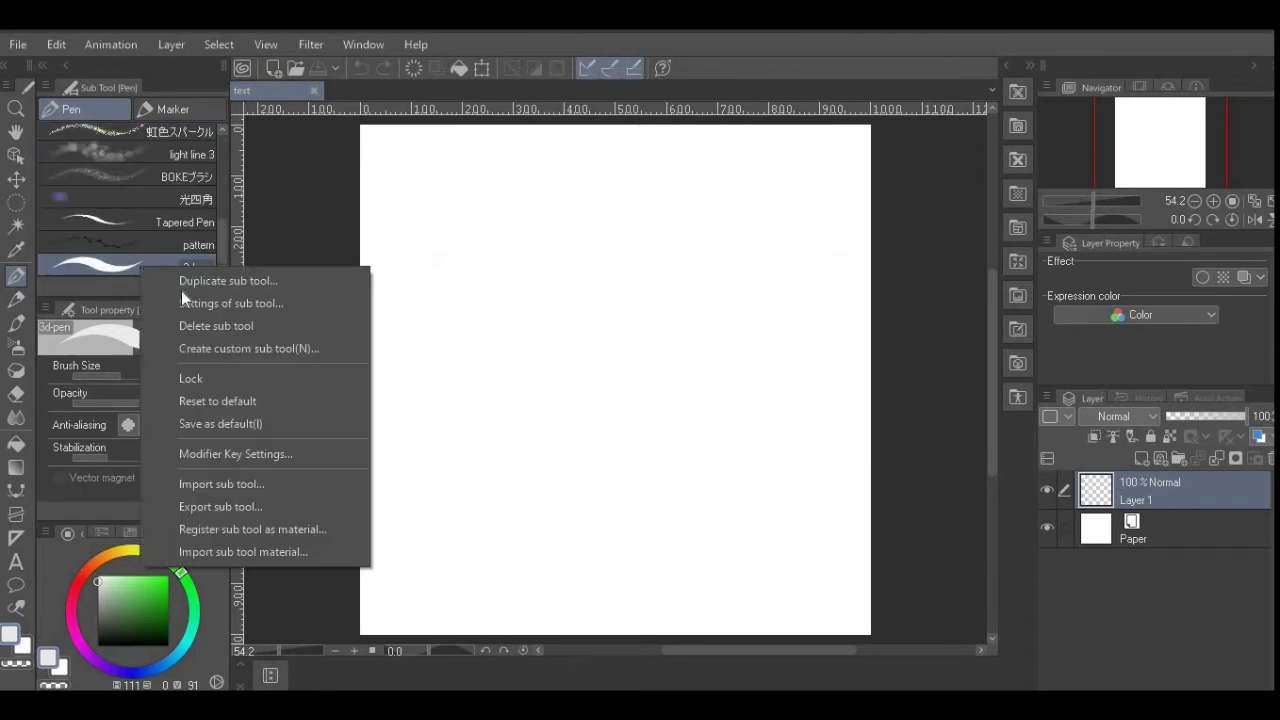
click(219, 300)
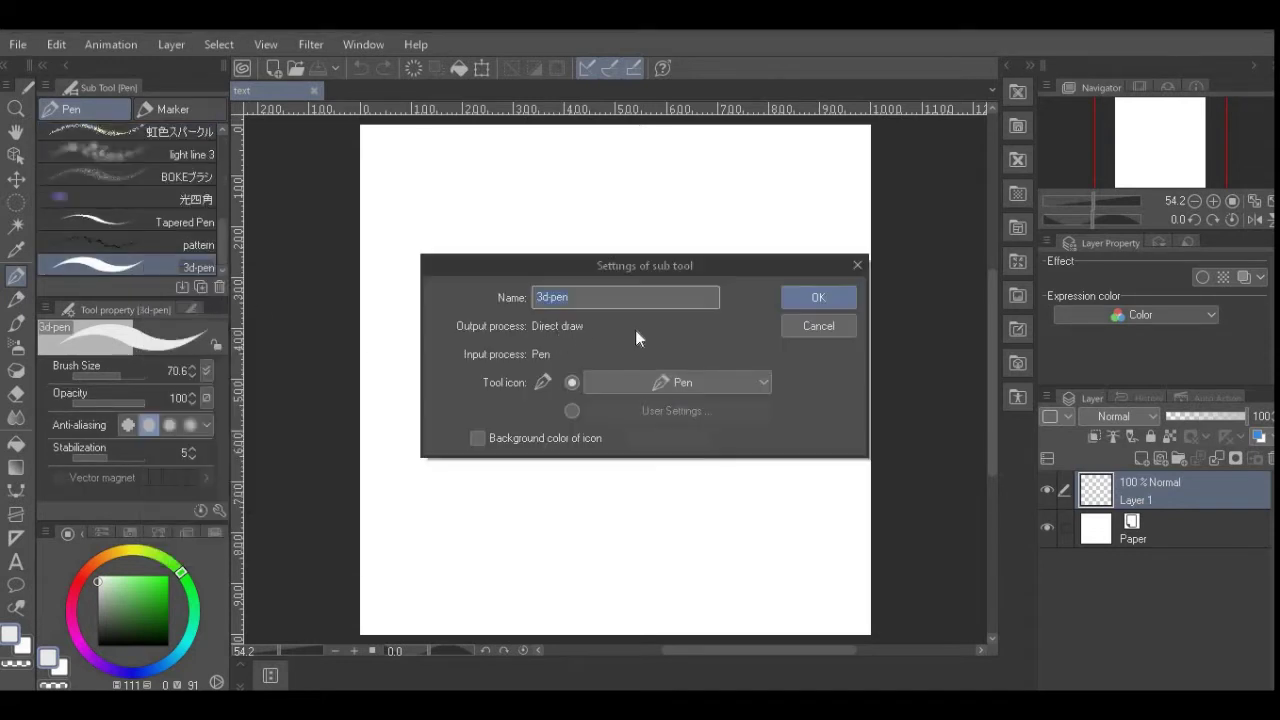
click(857, 265)
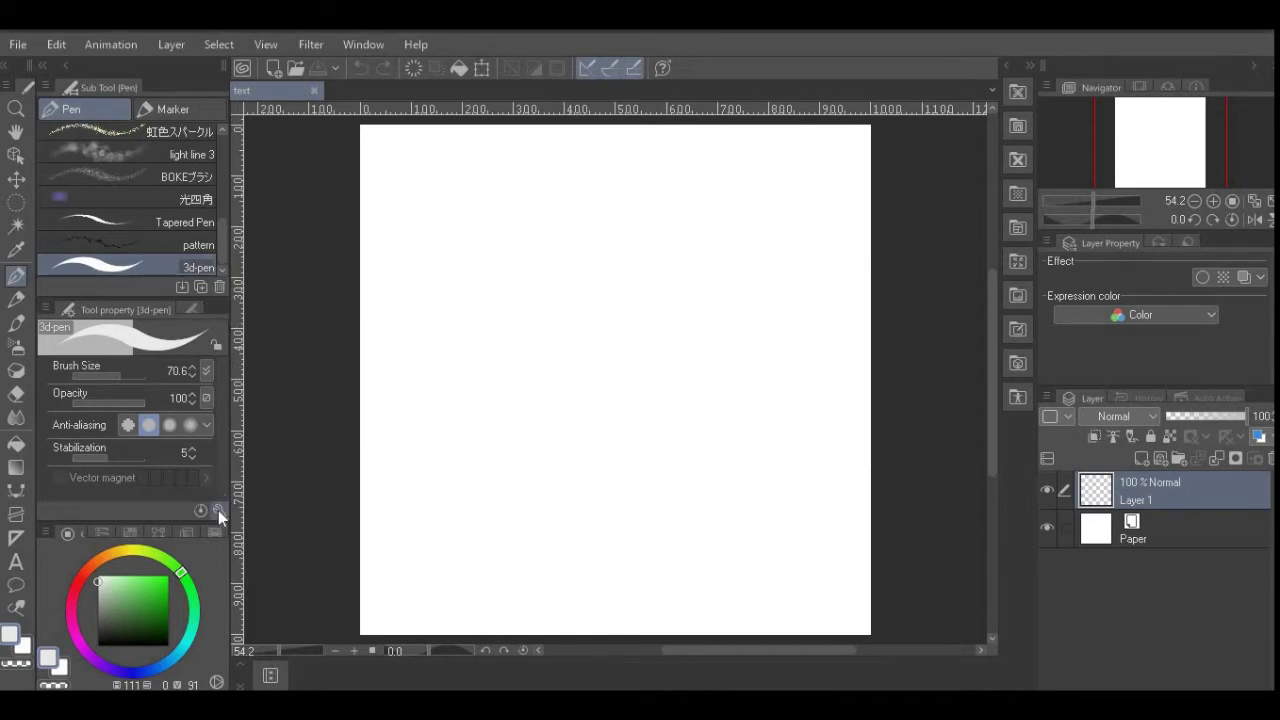
Step: Replace the 3d-pen's circle brush tip with the 3d-pen-tip material
click(218, 510)
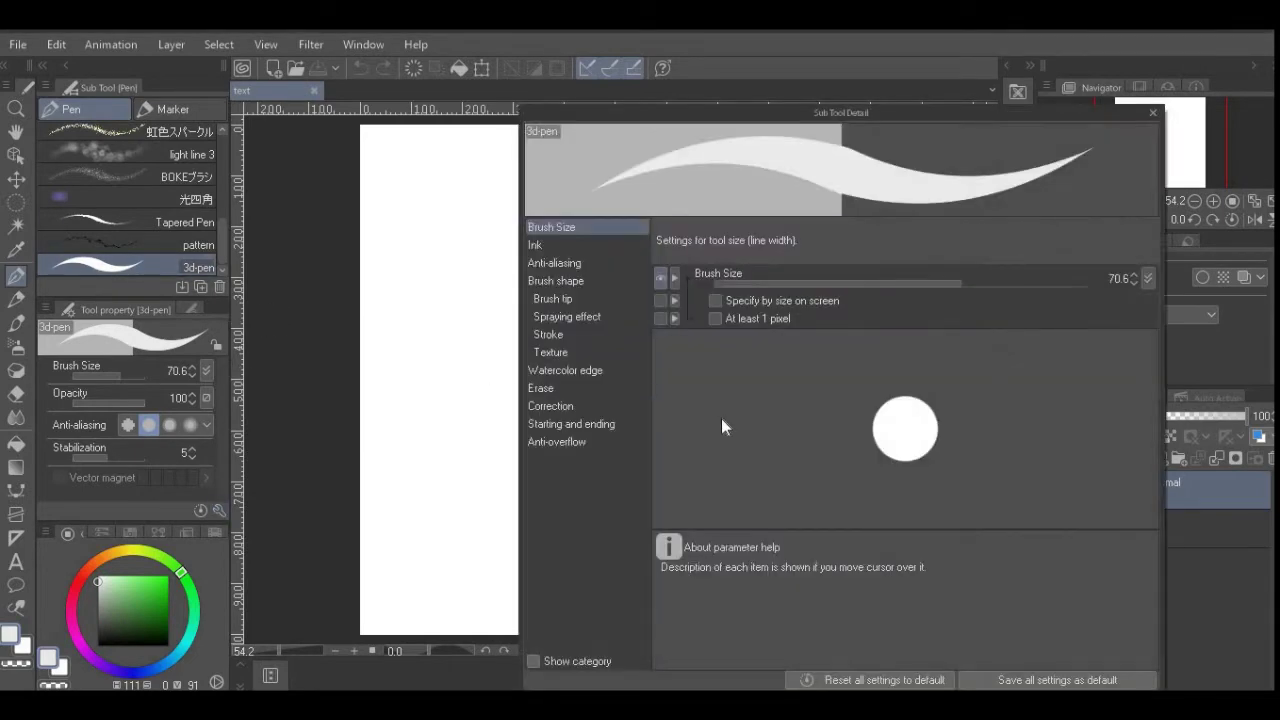
click(555, 298)
click(1013, 280)
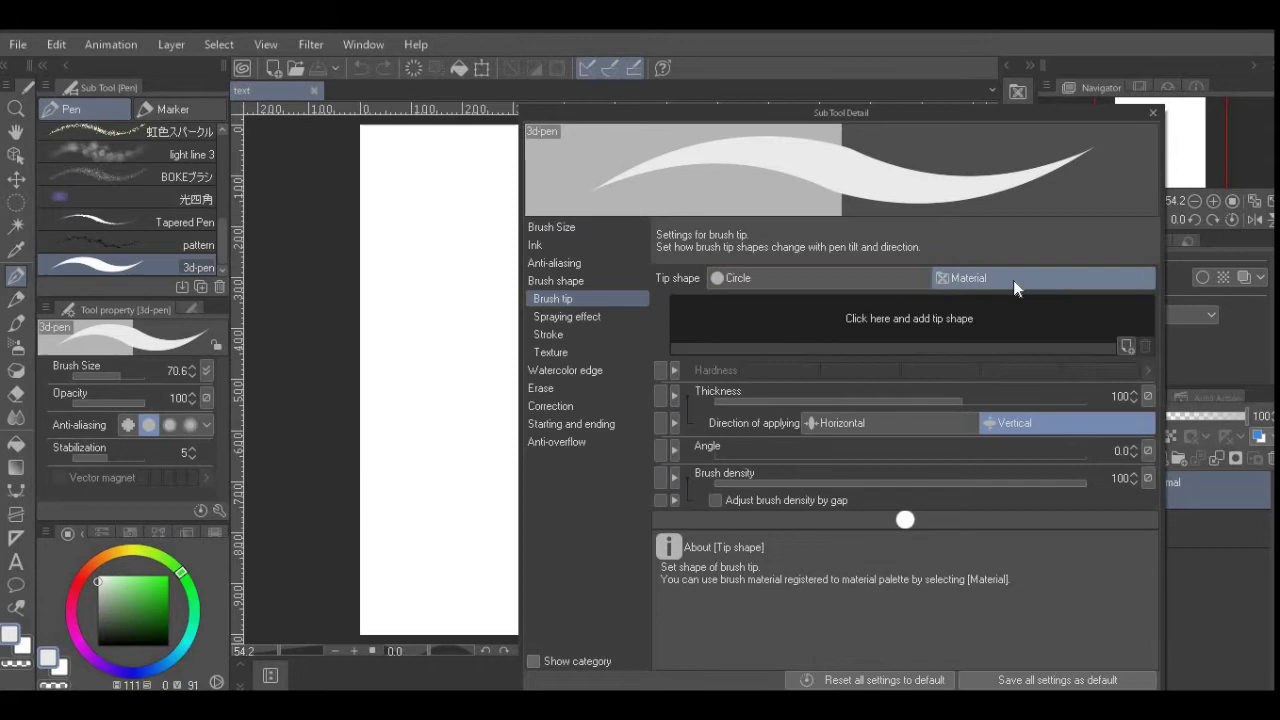
click(1127, 346)
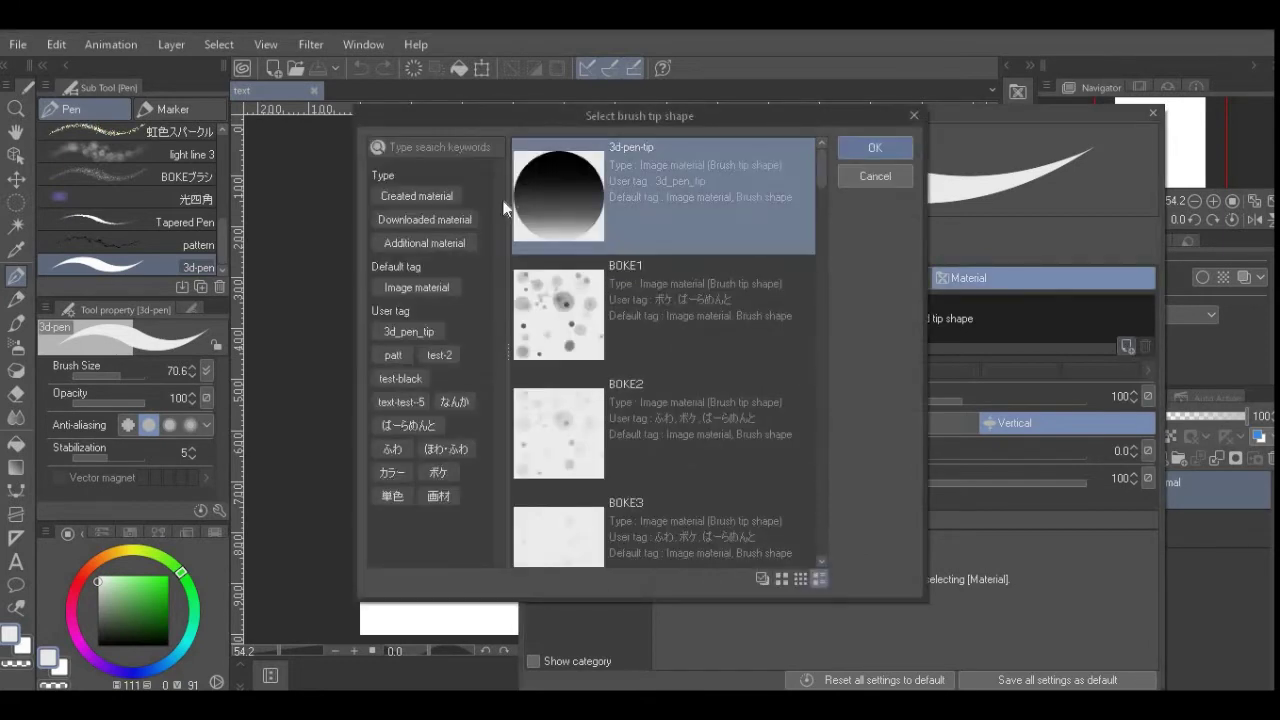
click(886, 155)
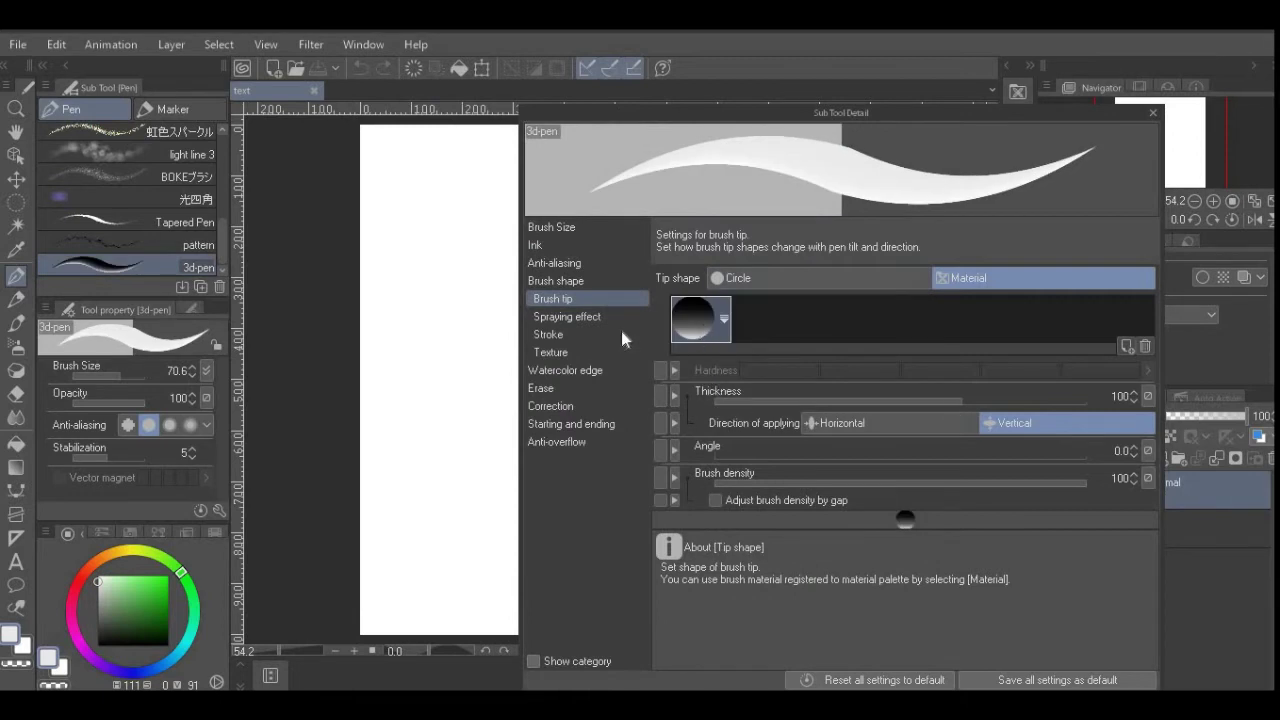
Step: Set the 3d-pen's stroke gap to Fixed with a value of 0.1
click(621, 336)
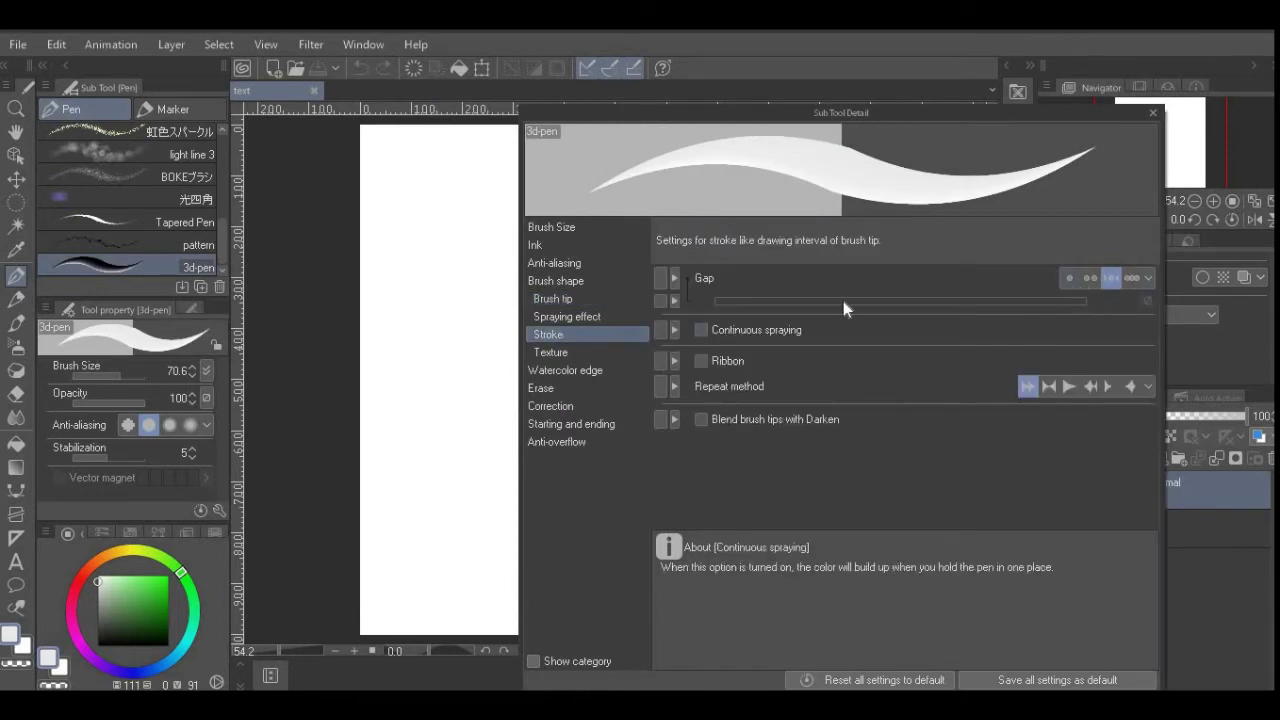
click(661, 278)
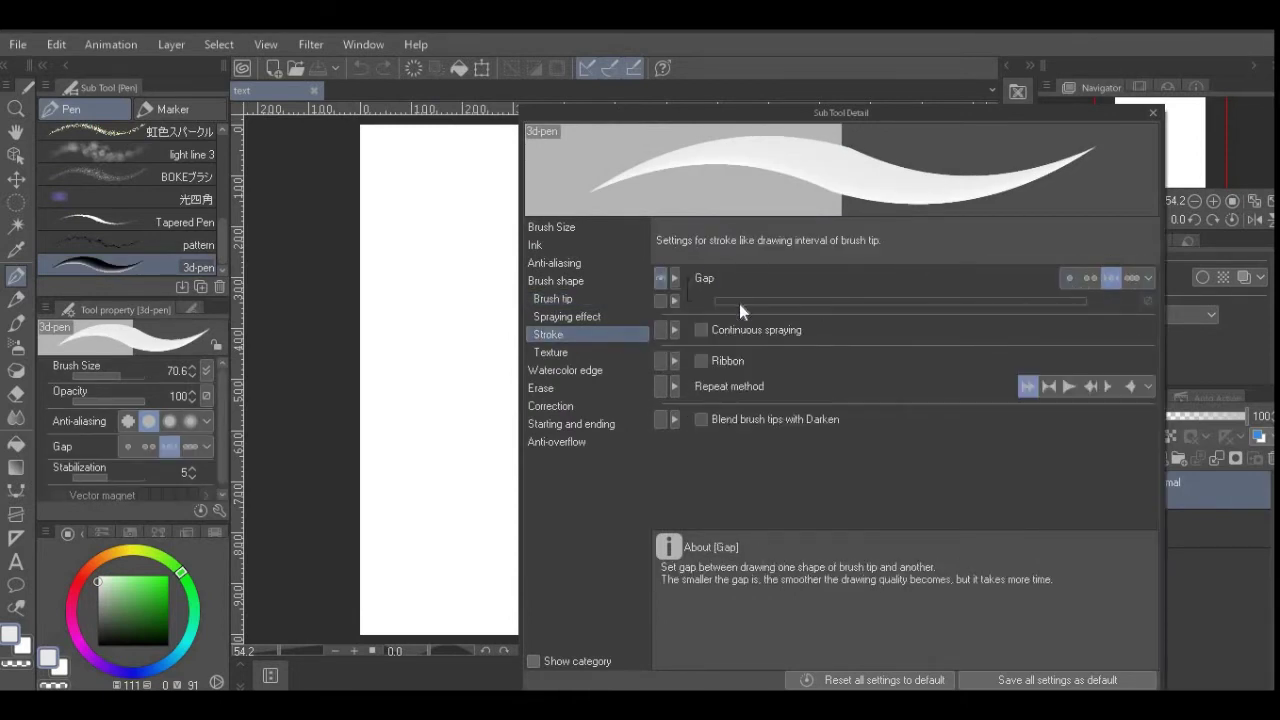
click(661, 278)
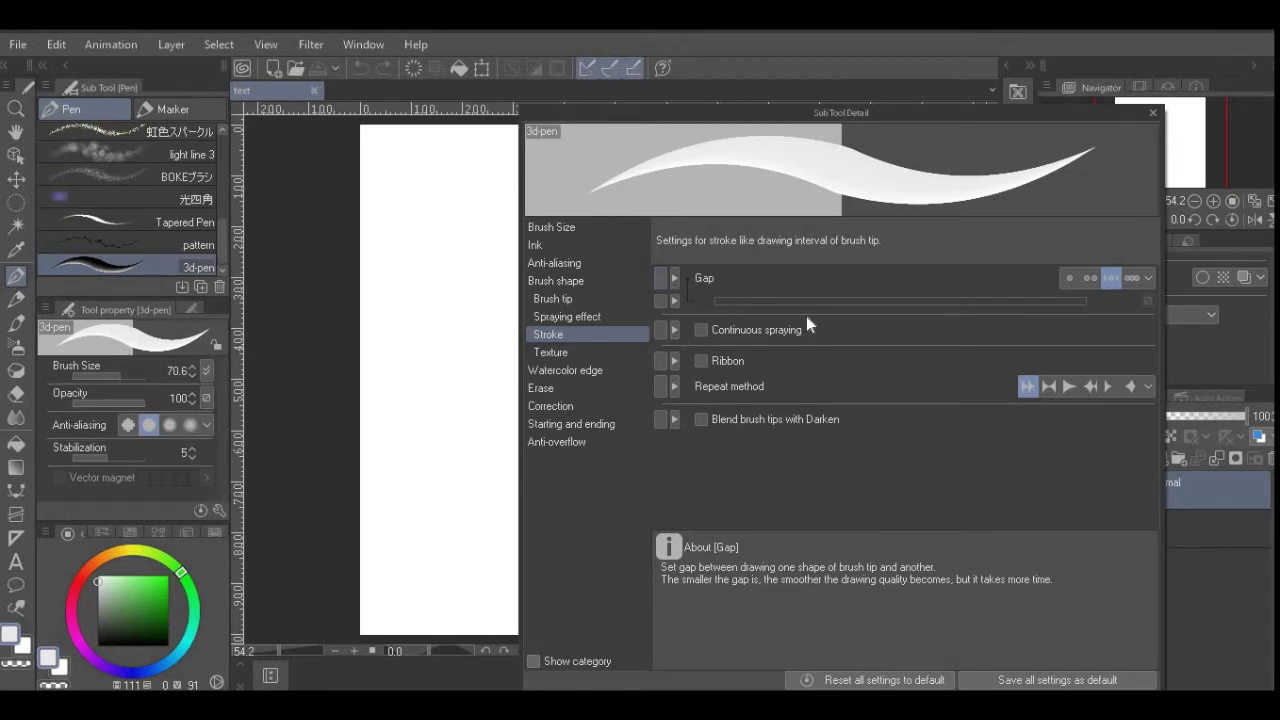
click(1070, 279)
drag(891, 305, 842, 303)
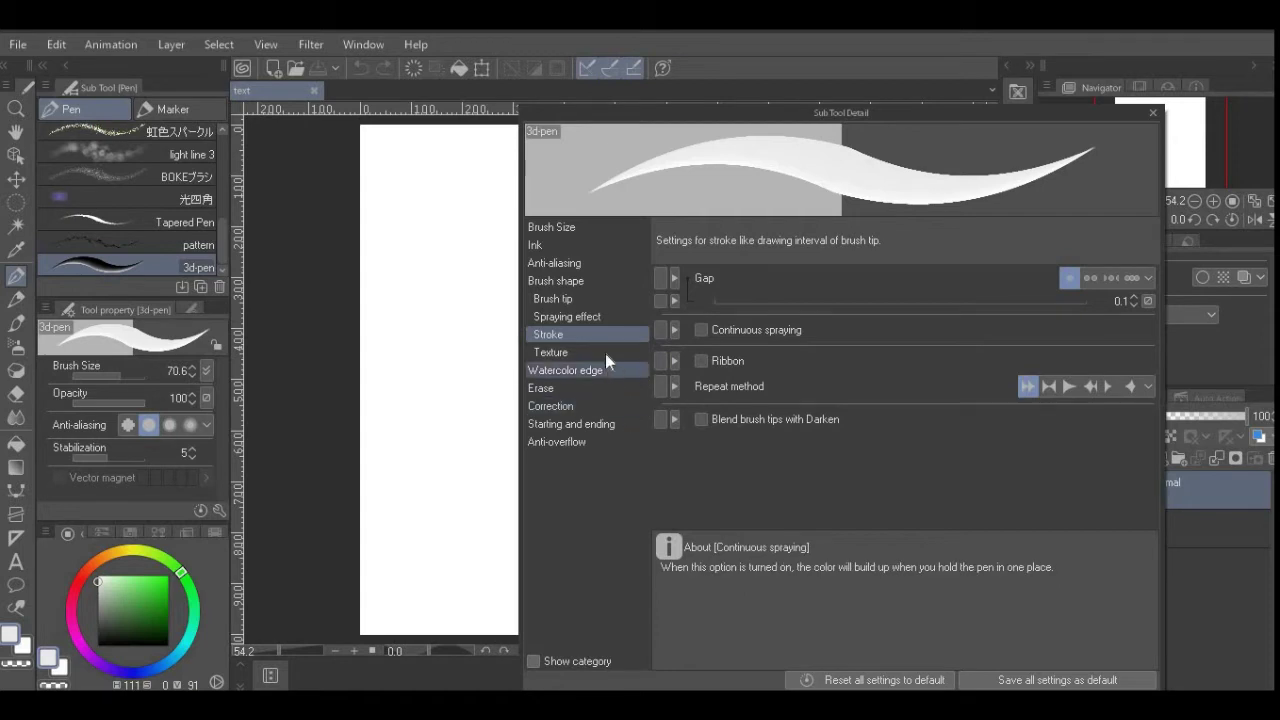
Step: Register the current 3d-pen brush shape as a preset and save all its settings as default
click(560, 298)
click(563, 279)
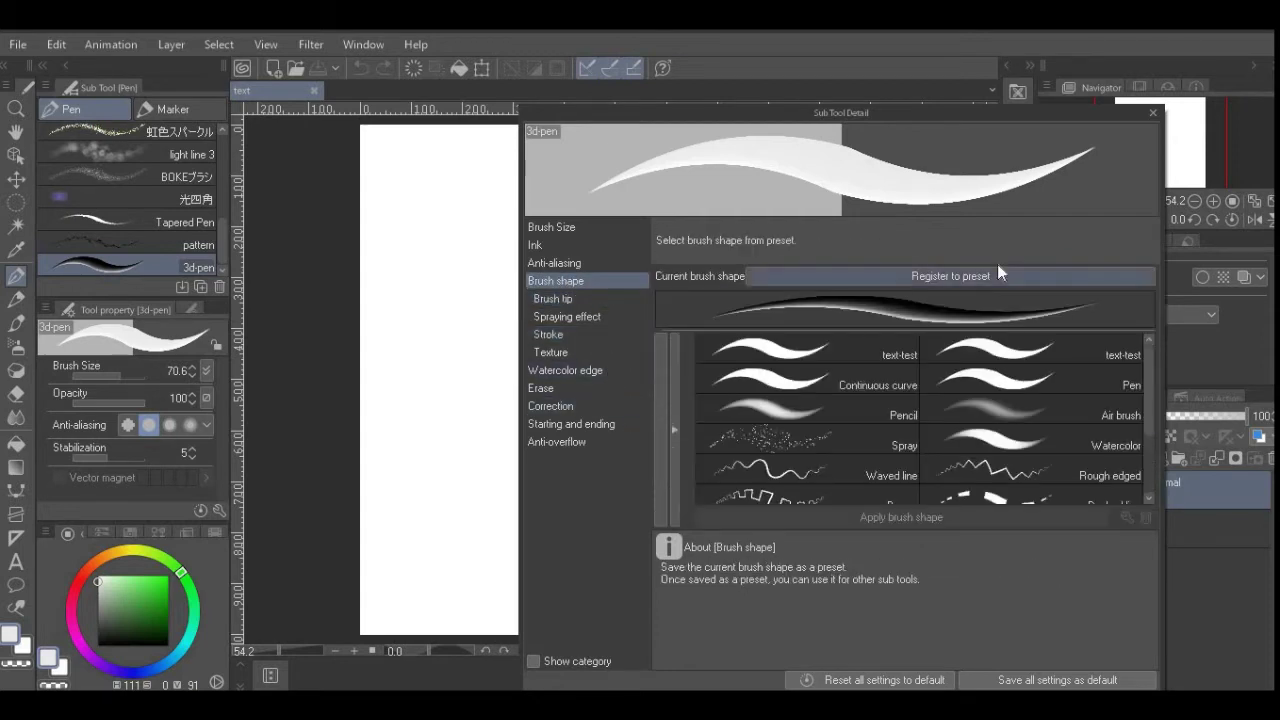
click(953, 280)
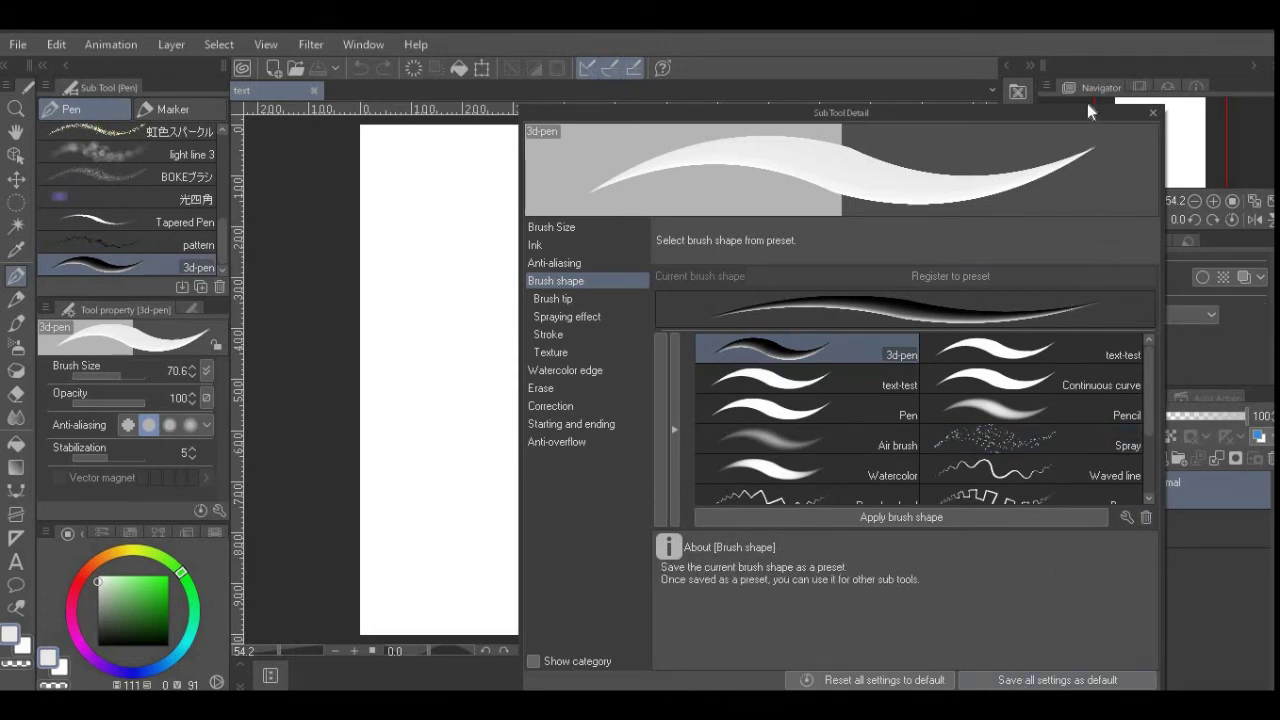
drag(1090, 112, 1085, 78)
click(996, 647)
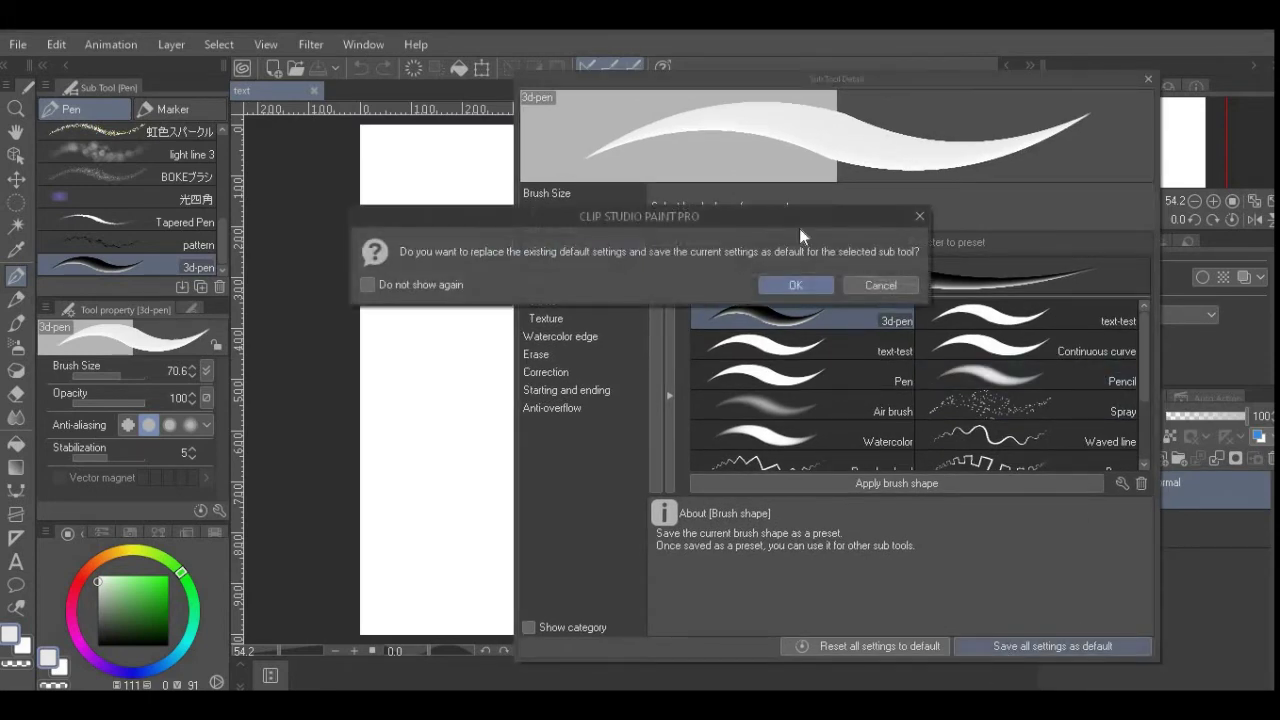
click(781, 287)
click(1148, 78)
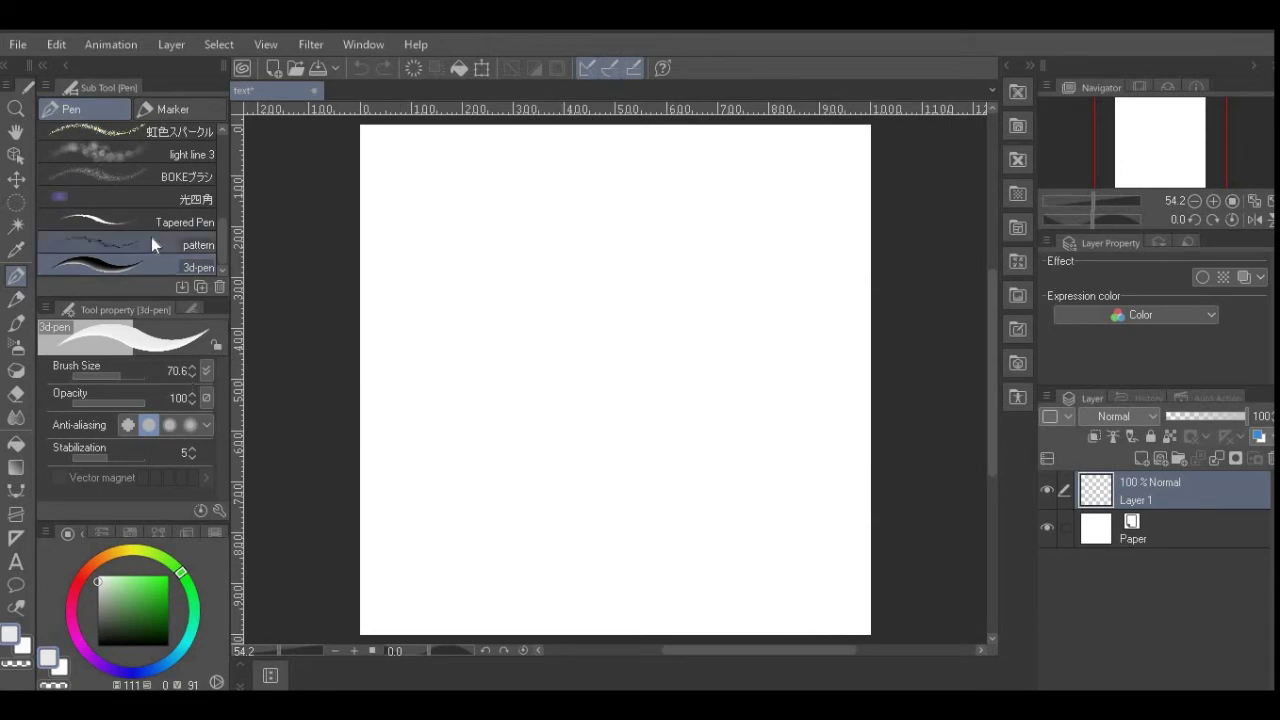
Step: Test the 3d-pen on the canvas with a light gray and a dark gray stroke, undoing each
drag(457, 349, 548, 336)
click(366, 76)
click(97, 616)
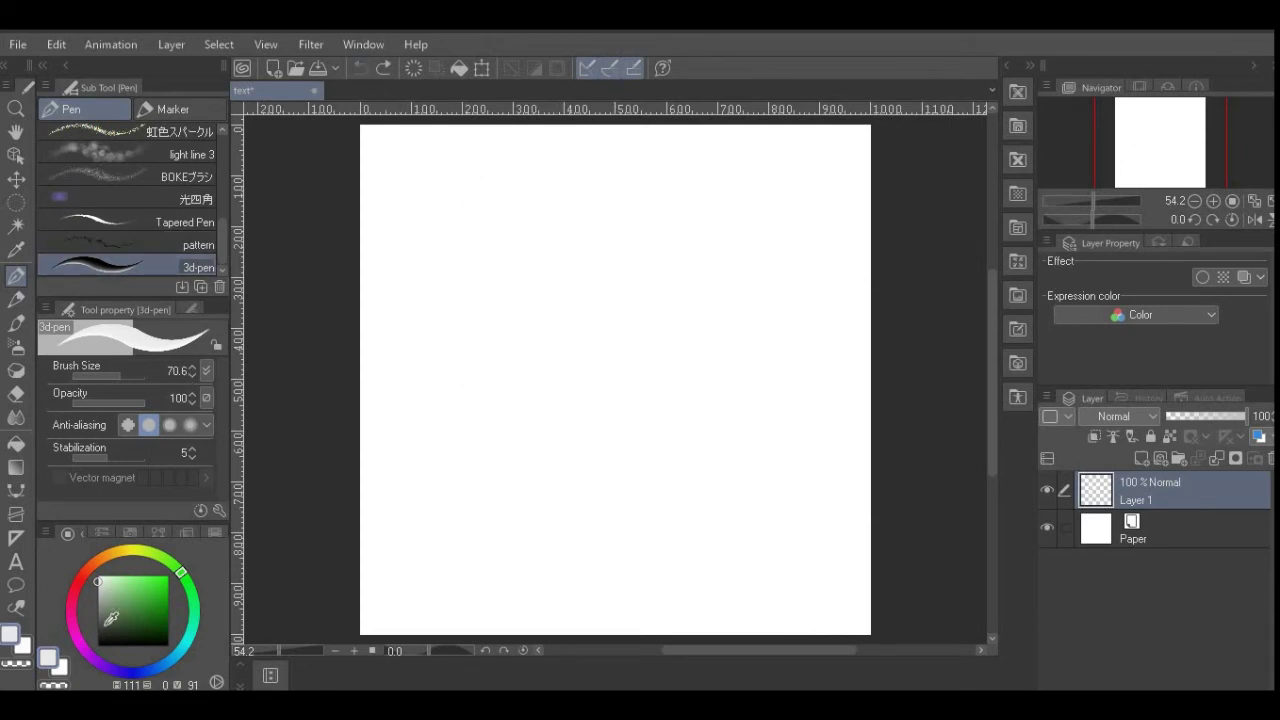
mouse_move(497, 400)
mouse_down()
mouse_move(557, 362)
mouse_move(812, 268)
mouse_up()
click(362, 70)
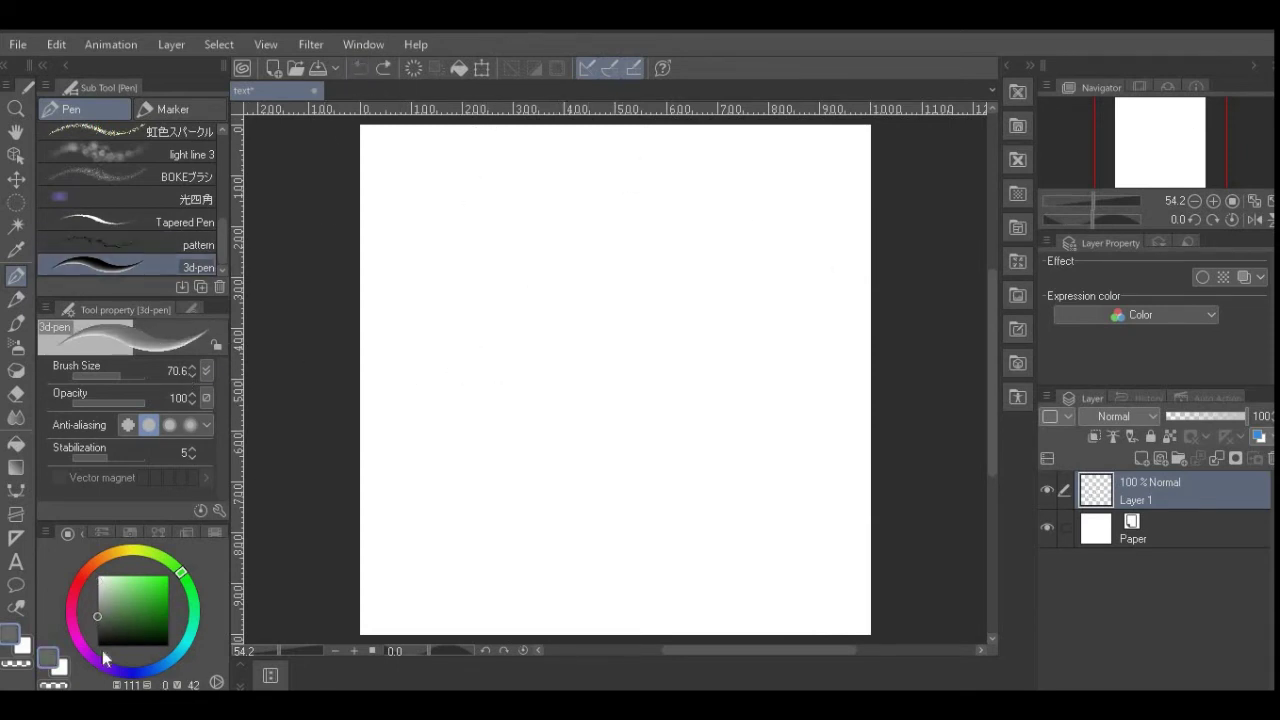
Step: Set the sub color to dark blue (H 209, S 65, V 34) and the main color to blue (H 240, S 73, V 100)
click(164, 663)
click(149, 600)
click(52, 665)
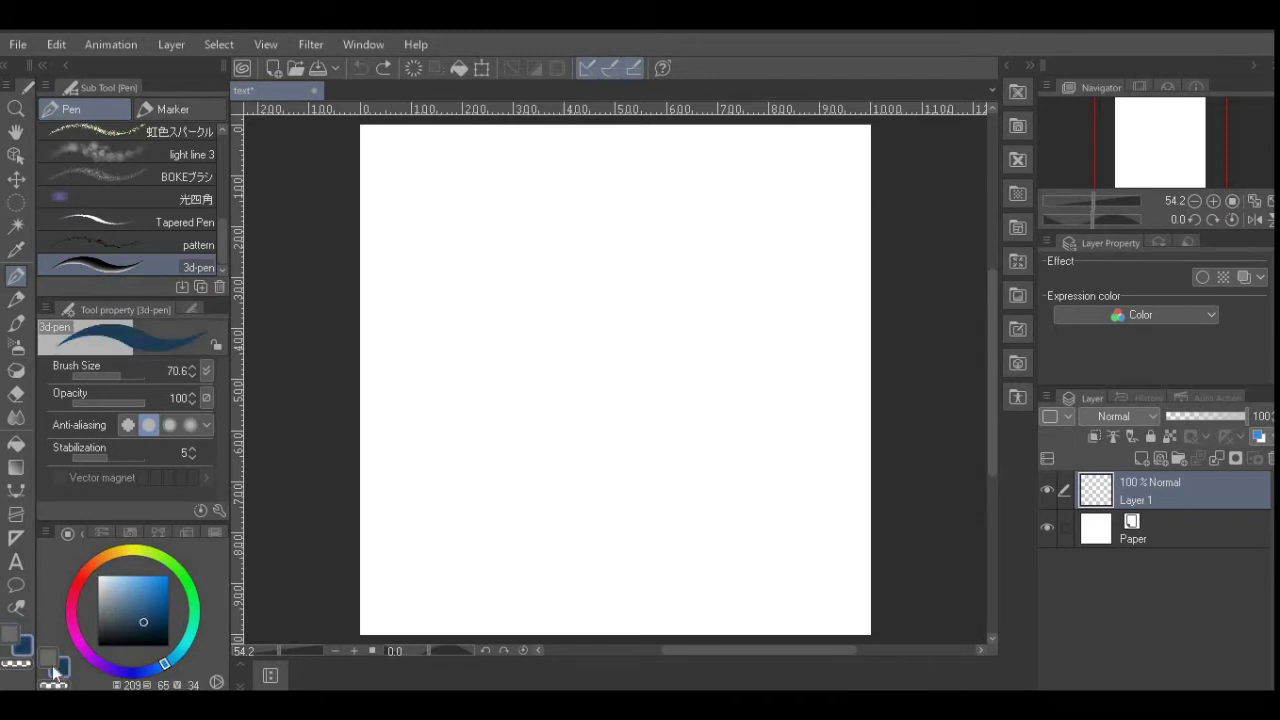
click(66, 662)
click(54, 656)
click(149, 605)
drag(166, 659, 133, 674)
click(149, 570)
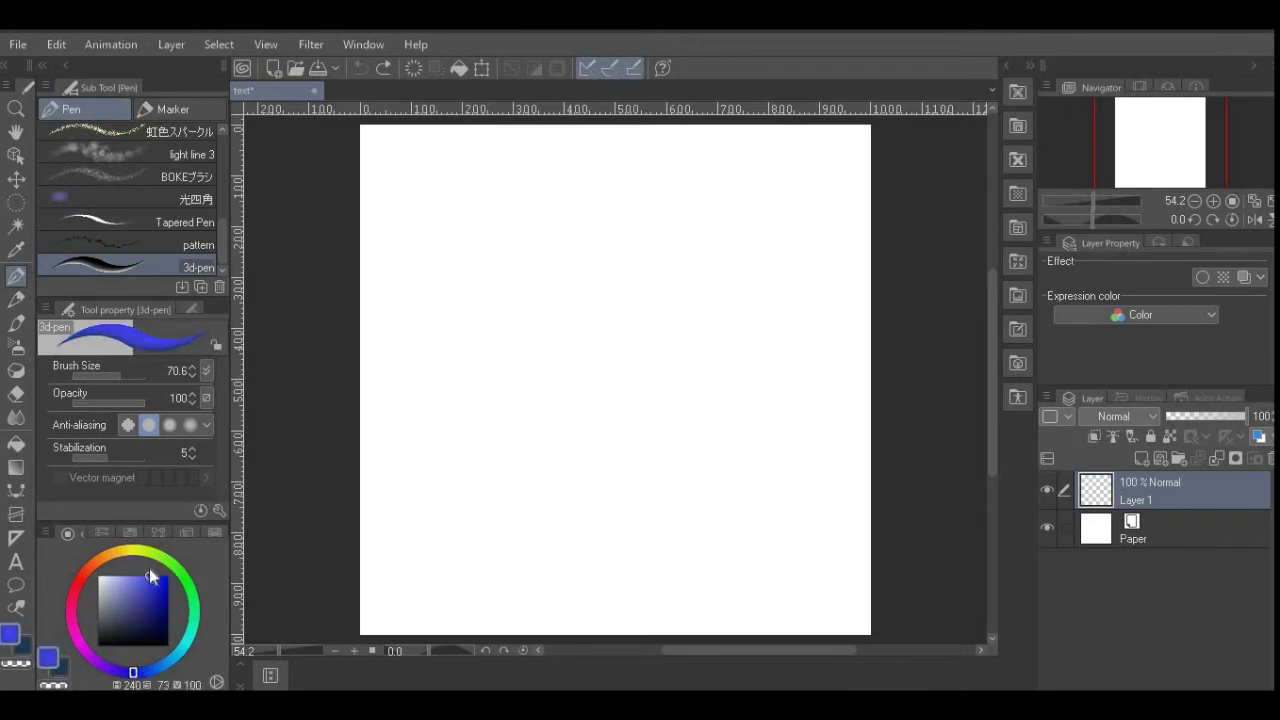
Step: Dab two G-pen color swatches near the canvas top: light pink (H 317, S 49, V 100) and deep pink (H 332, S 83)
drag(221, 228, 221, 128)
click(190, 136)
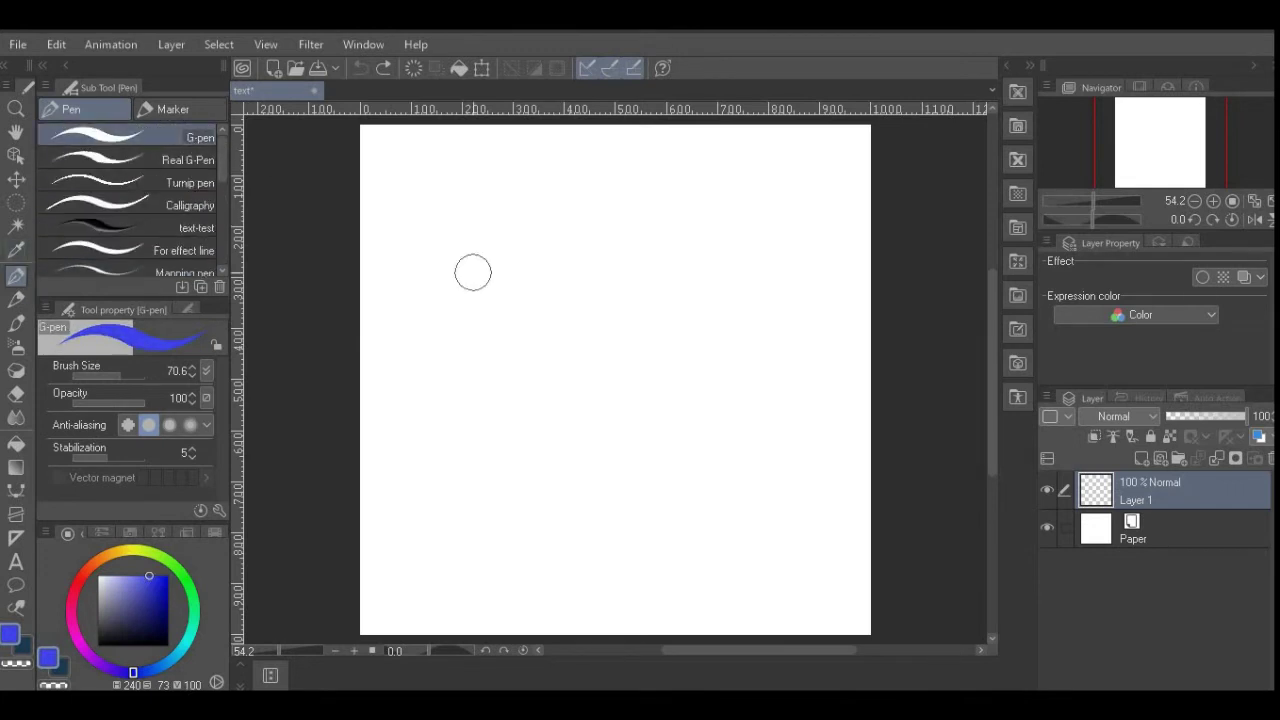
click(80, 644)
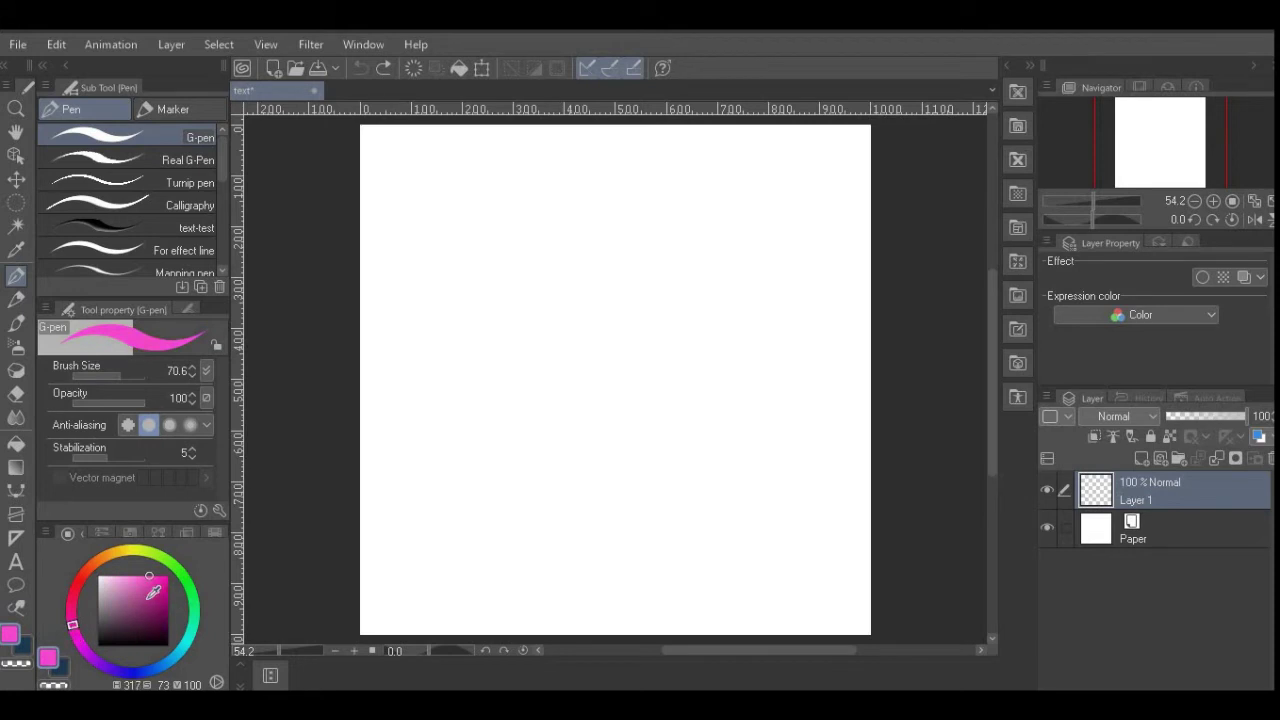
click(128, 576)
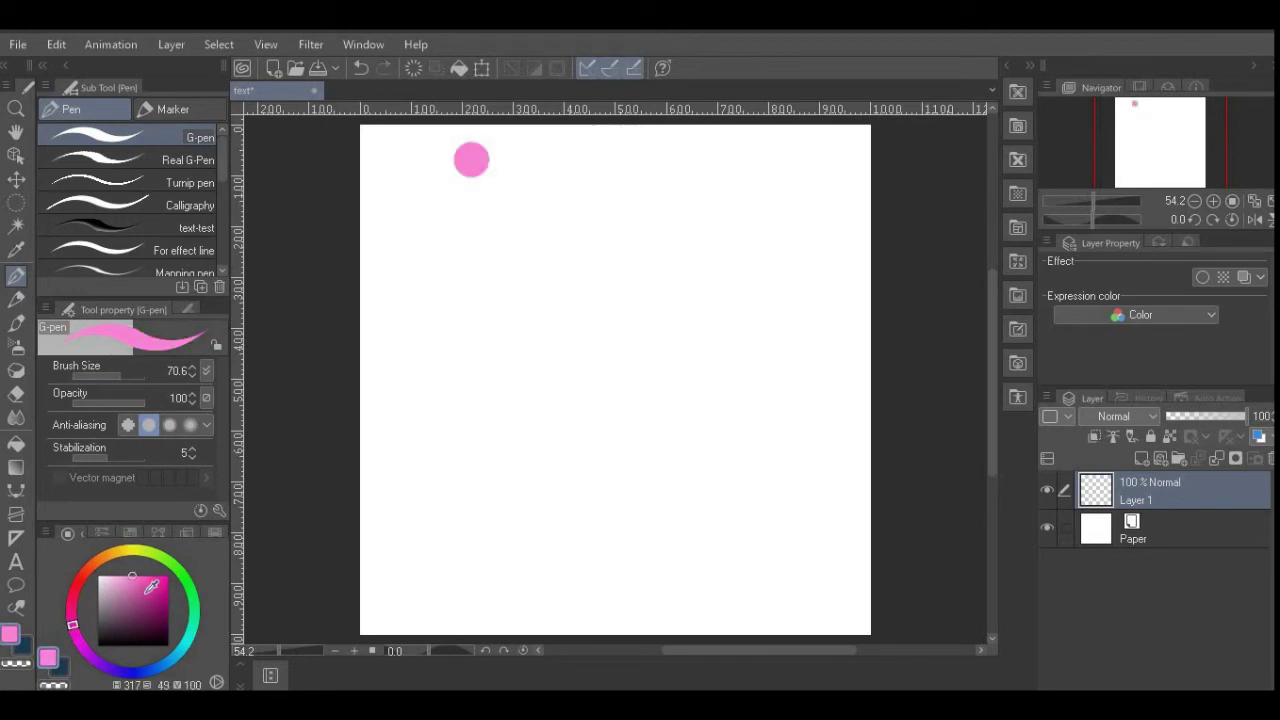
drag(146, 594, 146, 603)
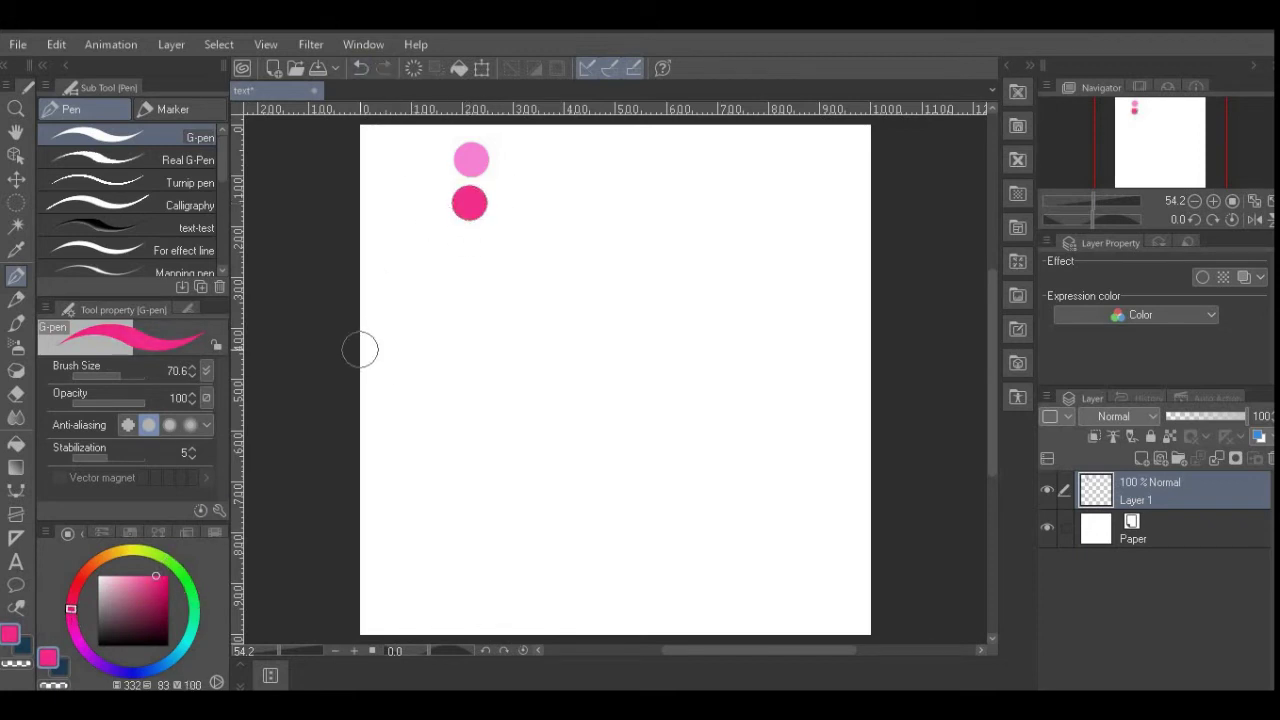
Step: Set light pink as the main color and deep pink as the sub color for drawing with the 3d-pen
scroll(160, 250, down, 5)
click(180, 267)
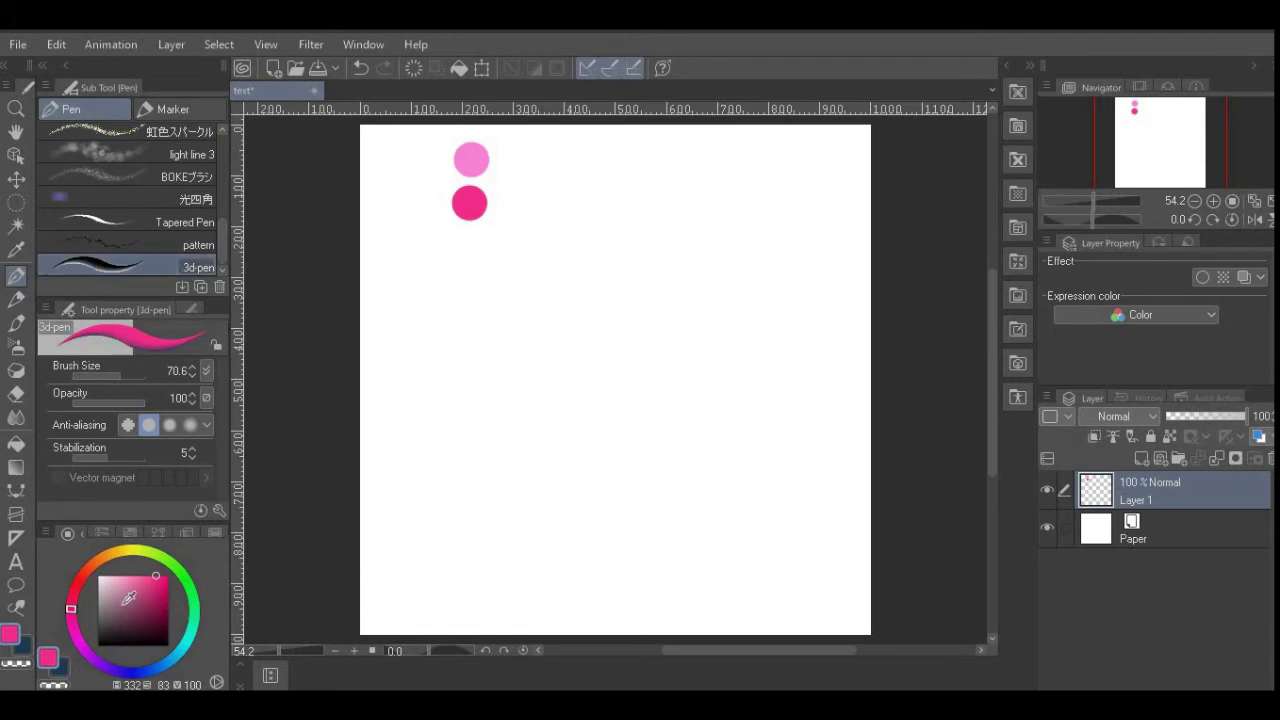
click(61, 668)
key(i)
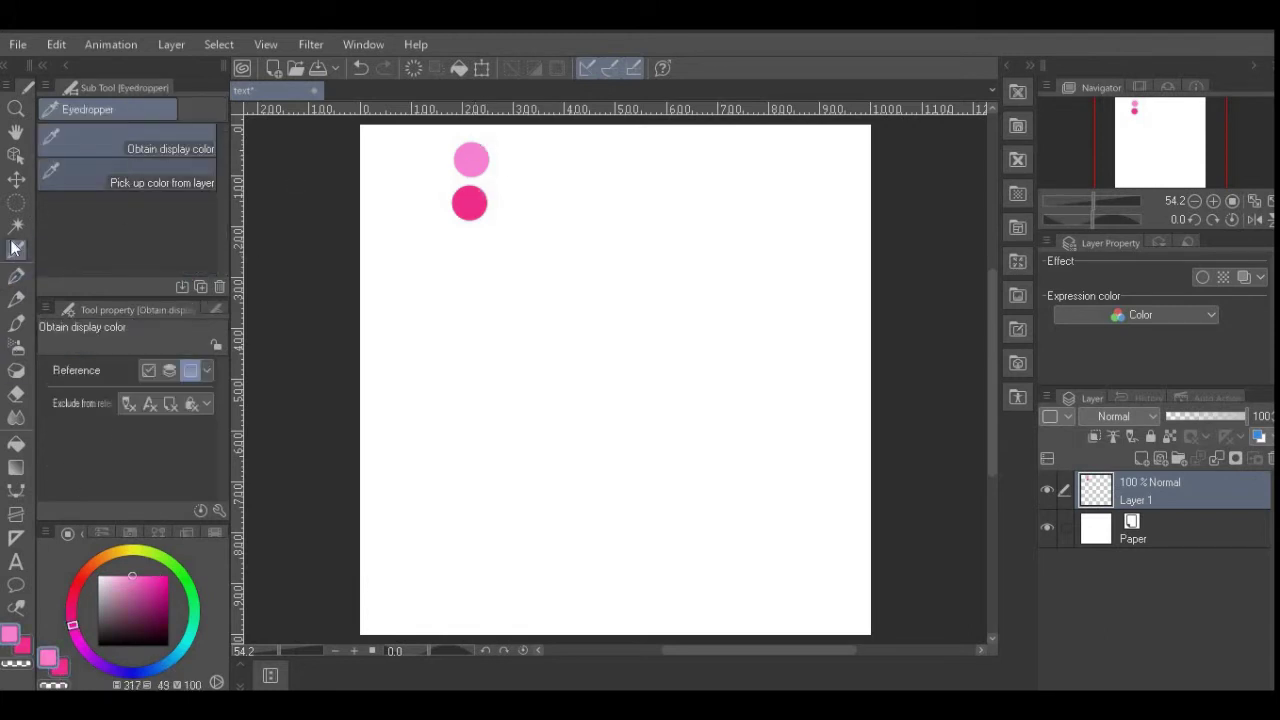
click(16, 274)
Step: Draw a few two-tone pink test strokes with the 3d-pen and clear the layer
mouse_move(471, 272)
mouse_down()
mouse_move(471, 303)
mouse_move(555, 228)
mouse_up()
drag(674, 189, 676, 350)
drag(449, 429, 687, 429)
key(Delete)
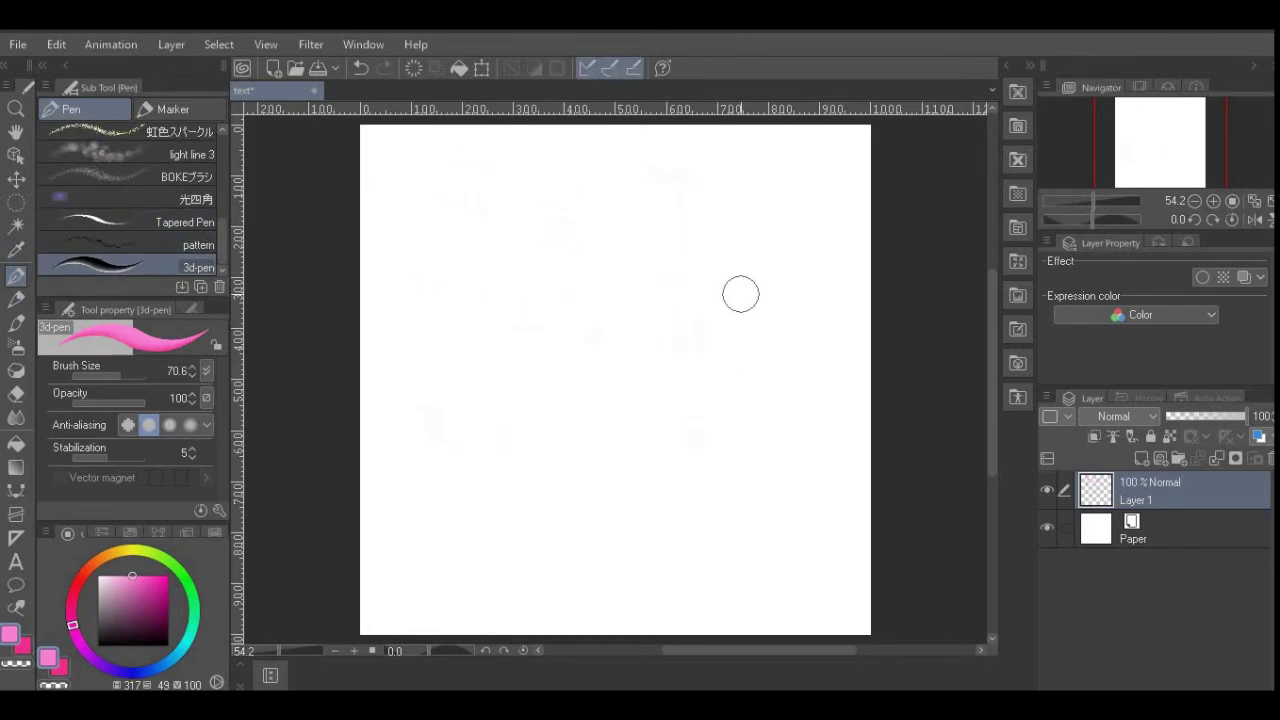
Step: Hand-letter "yes!" across the upper canvas with the 3d-pen and clear it
mouse_move(476, 250)
mouse_down()
mouse_move(532, 248)
mouse_move(454, 372)
mouse_up()
mouse_move(600, 250)
mouse_down()
mouse_move(600, 288)
mouse_move(636, 308)
mouse_up()
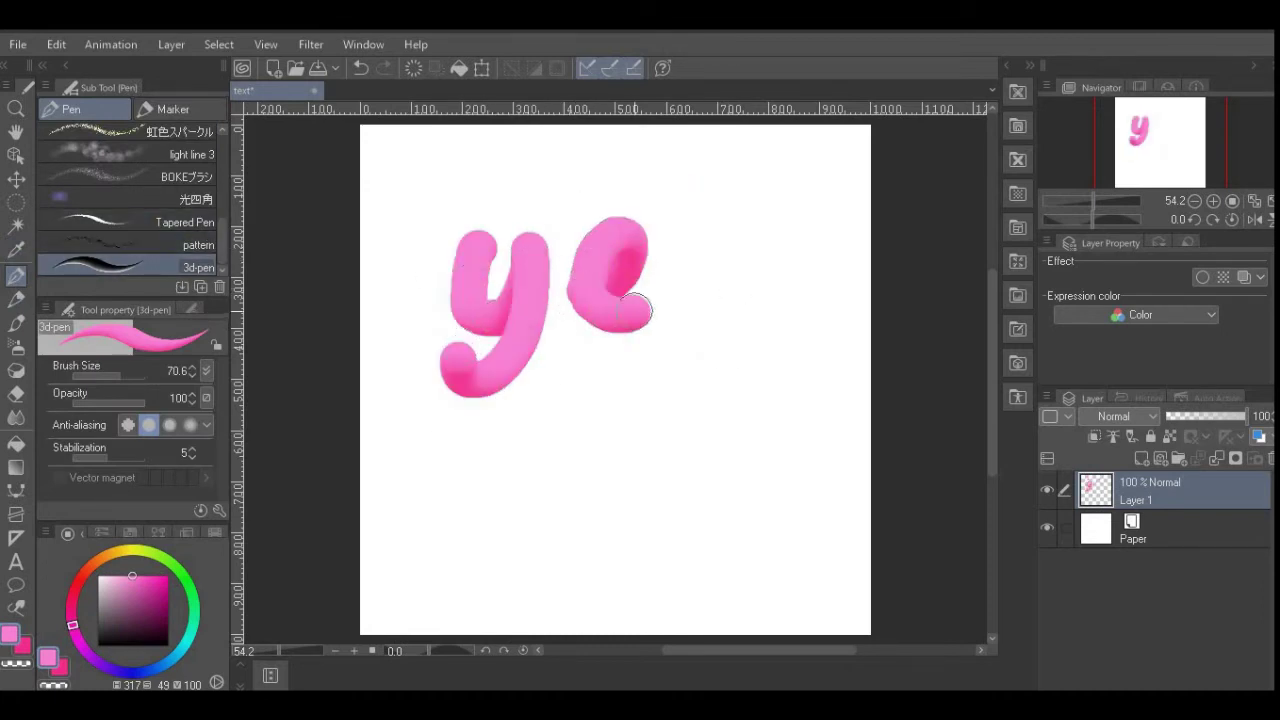
drag(755, 232, 713, 322)
drag(798, 145, 794, 280)
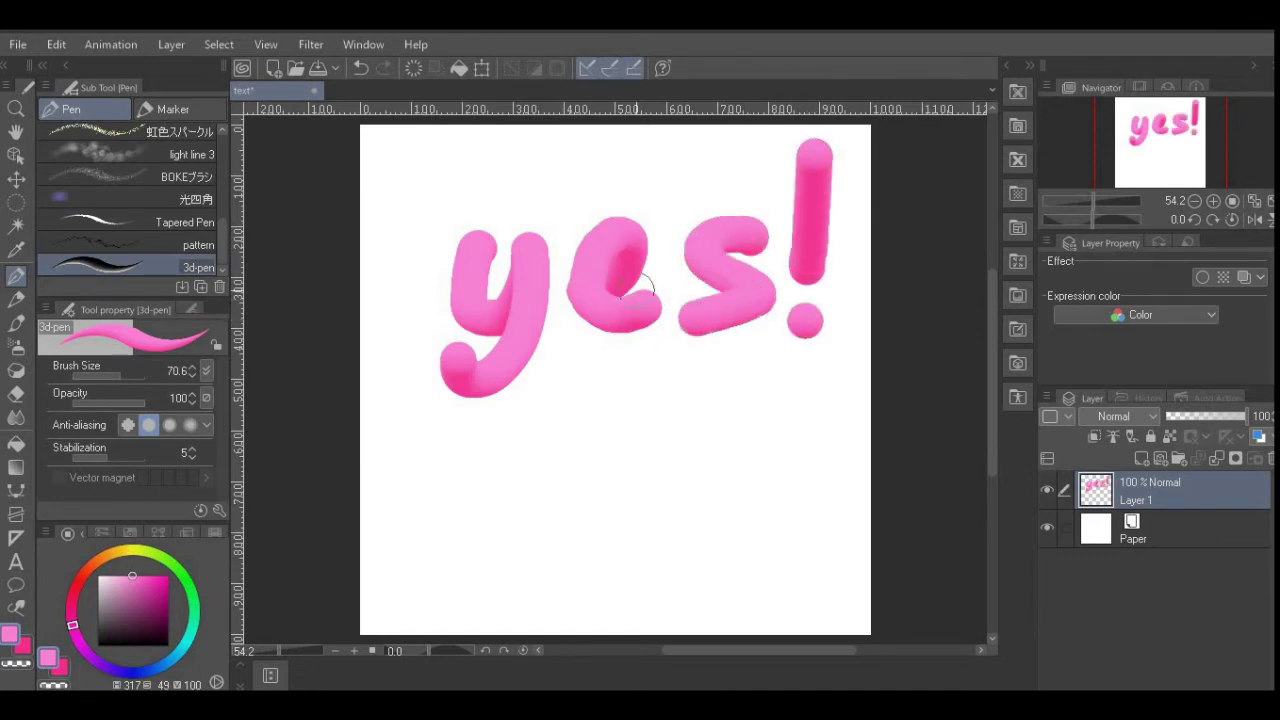
key(Delete)
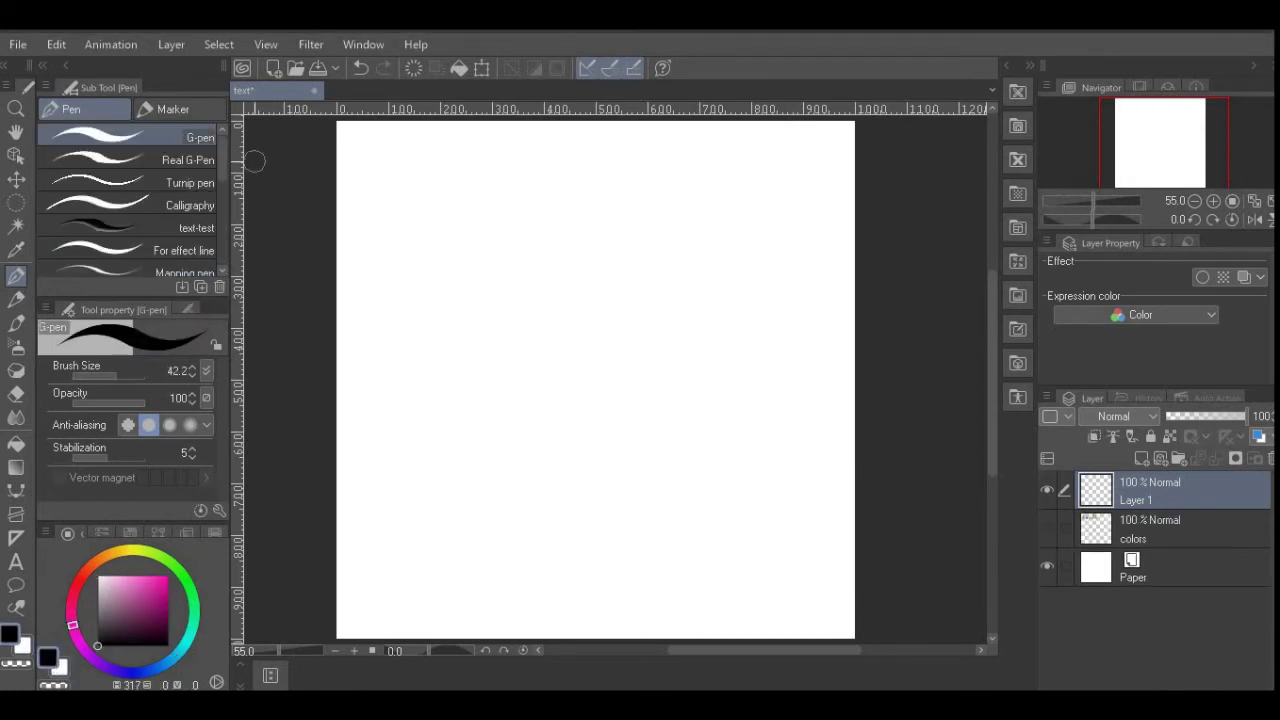
Step: Add the text "Yummy" beside the canvas's left edge and choose Script MT Bold as its font
key(t)
click(356, 378)
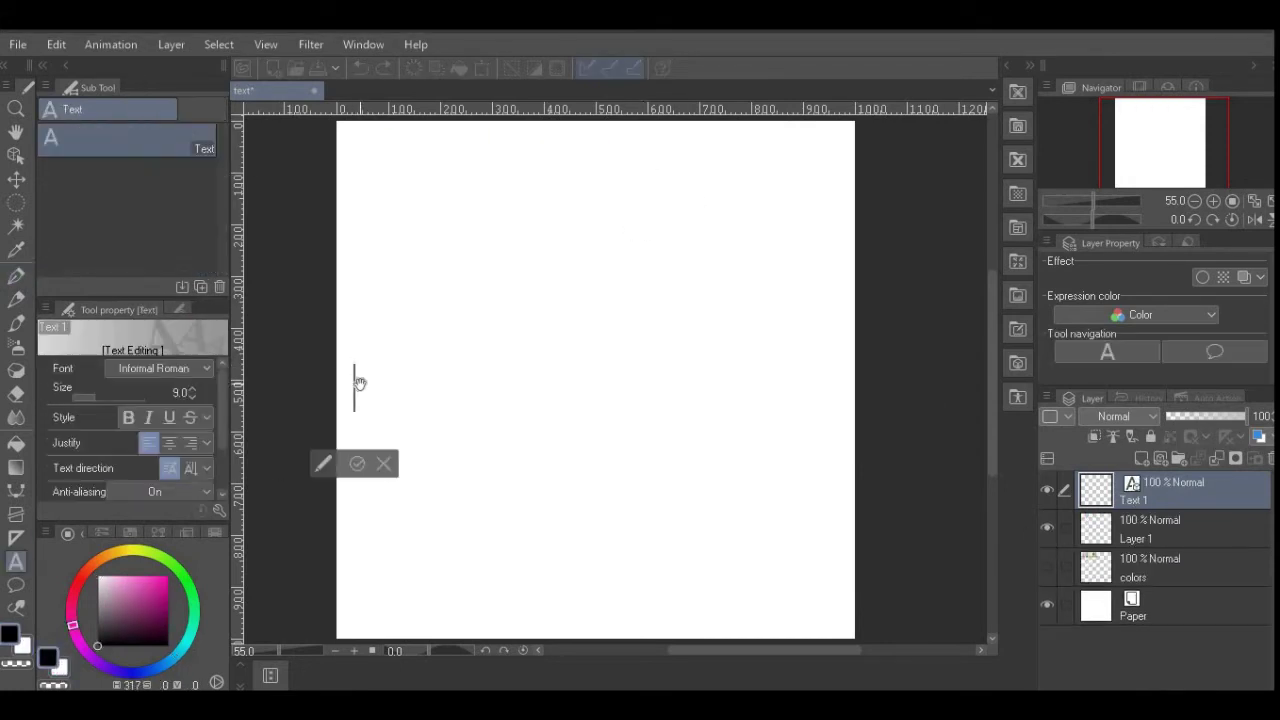
text(Yummy)
click(160, 368)
drag(202, 500, 202, 560)
click(150, 479)
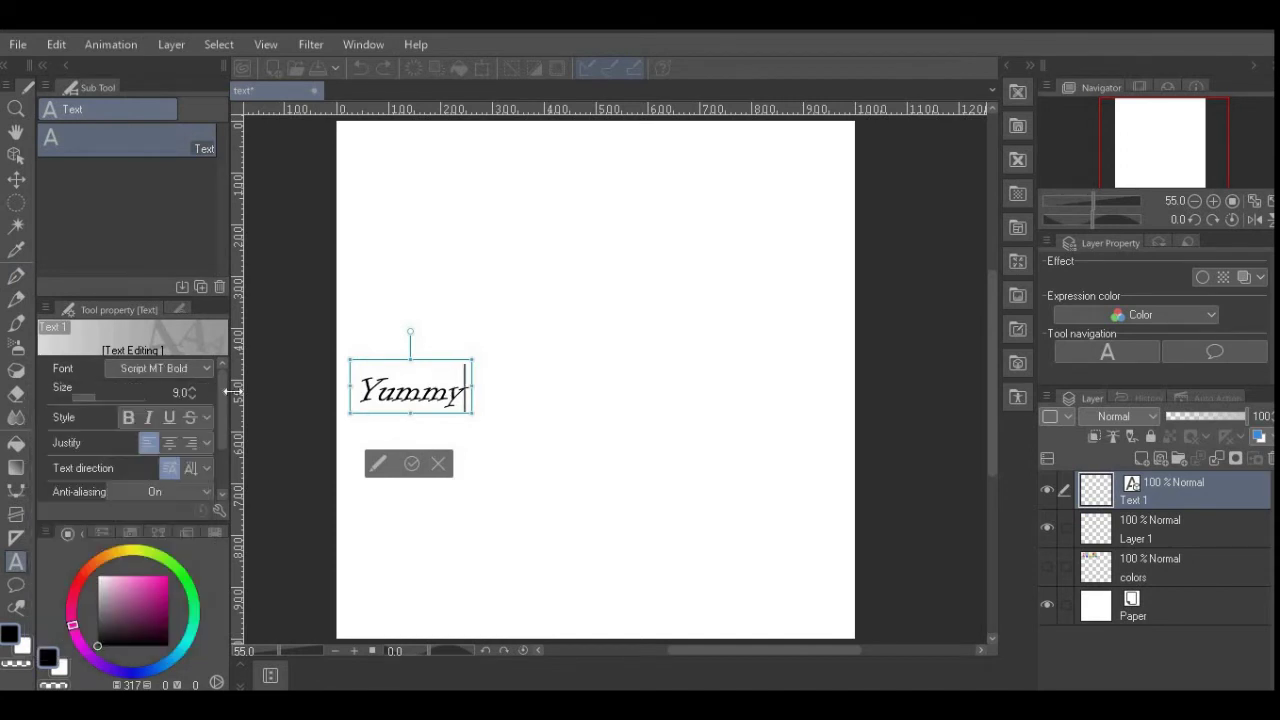
Step: Select the whole Yummy text and apply a bold connected script font to it
drag(464, 390, 354, 390)
click(160, 368)
scroll(199, 571, down, 10)
scroll(199, 568, up, 6)
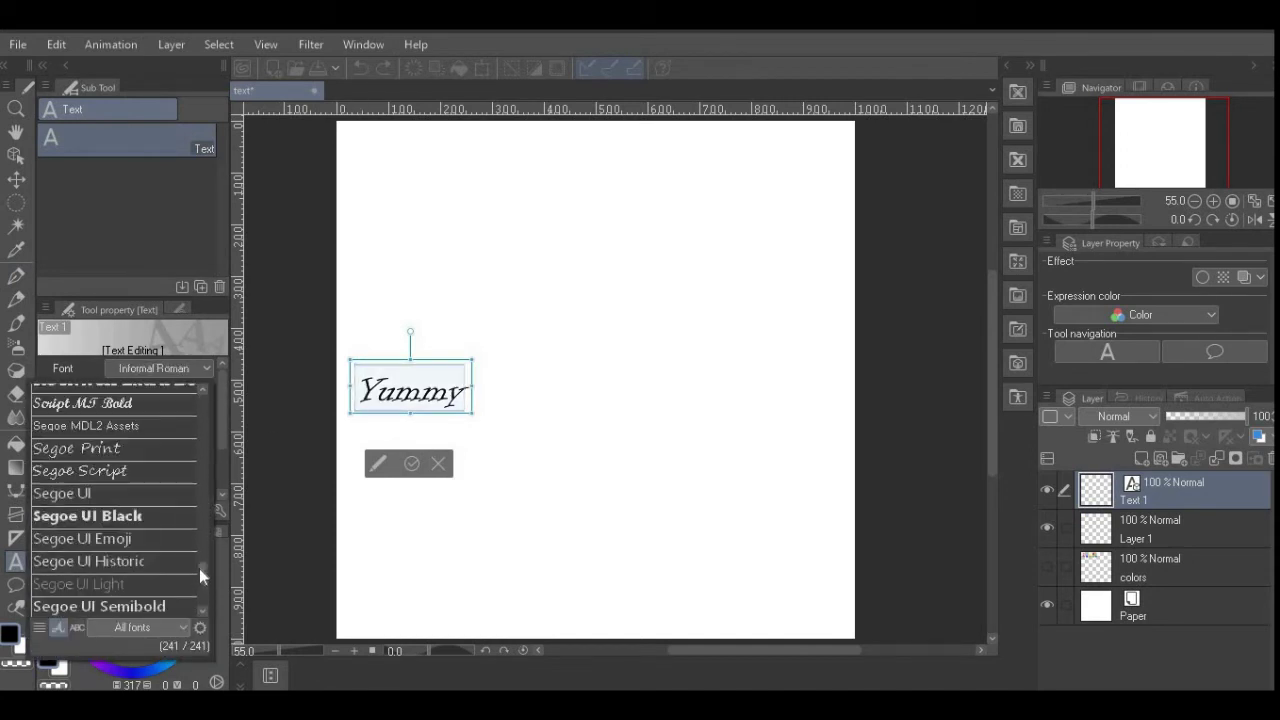
click(120, 588)
Step: Enlarge the Yummy text to nearly the canvas width and position it in the upper half
drag(485, 360, 822, 40)
mouse_move(585, 232)
mouse_down()
mouse_move(586, 220)
mouse_move(606, 223)
mouse_up()
click(280, 371)
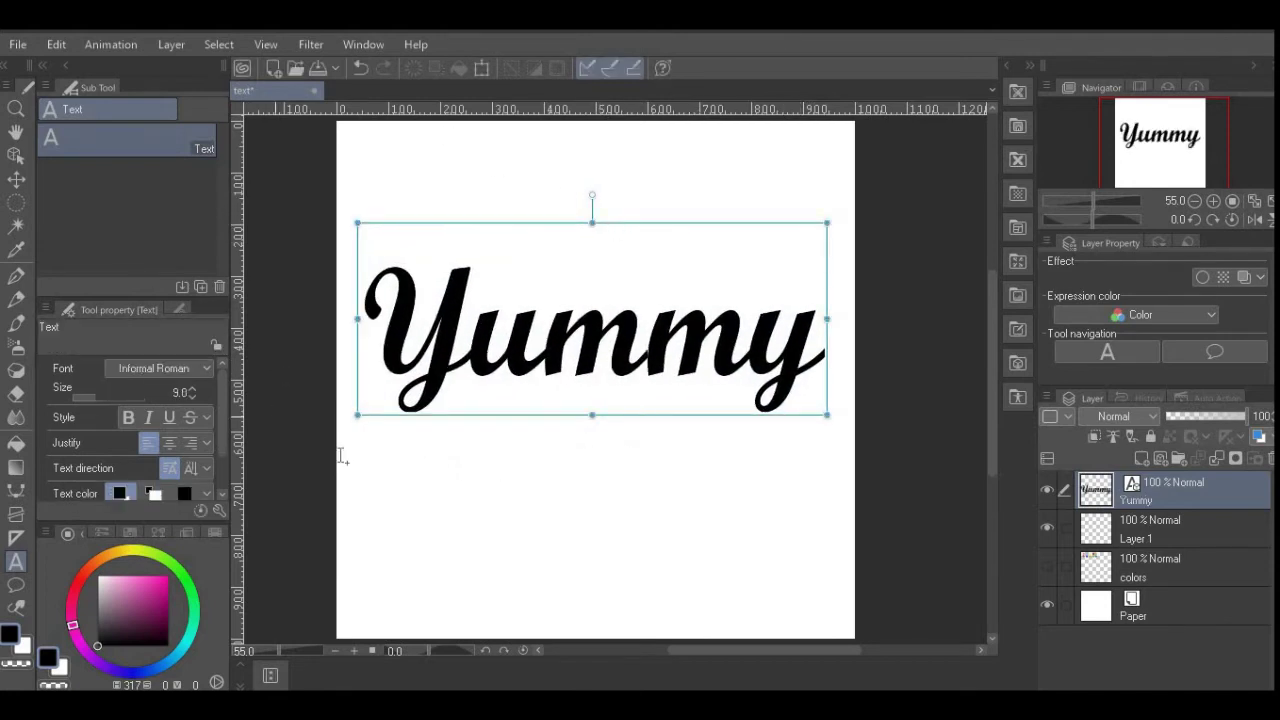
Step: Duplicate the Yummy text layer under the name v-text and hide the original
click(16, 254)
click(169, 44)
click(200, 218)
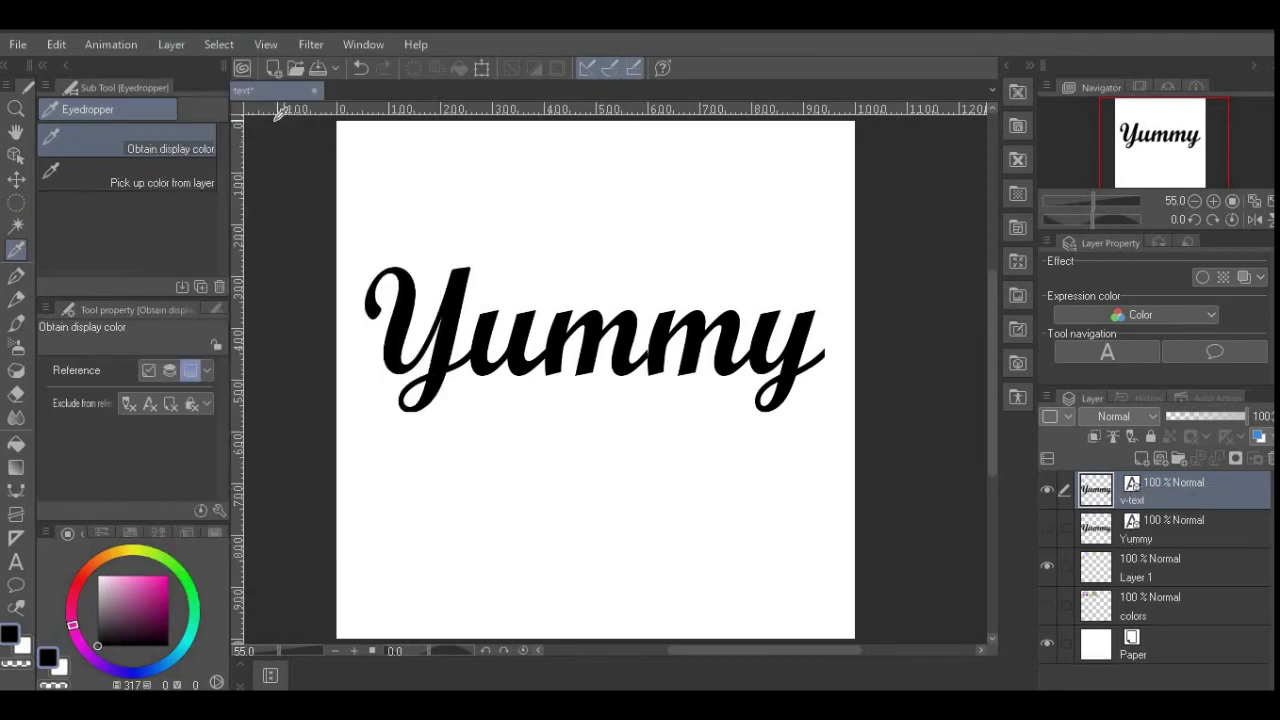
Step: Convert the v-text layer into a vector layer while keeping the original text layer
click(171, 44)
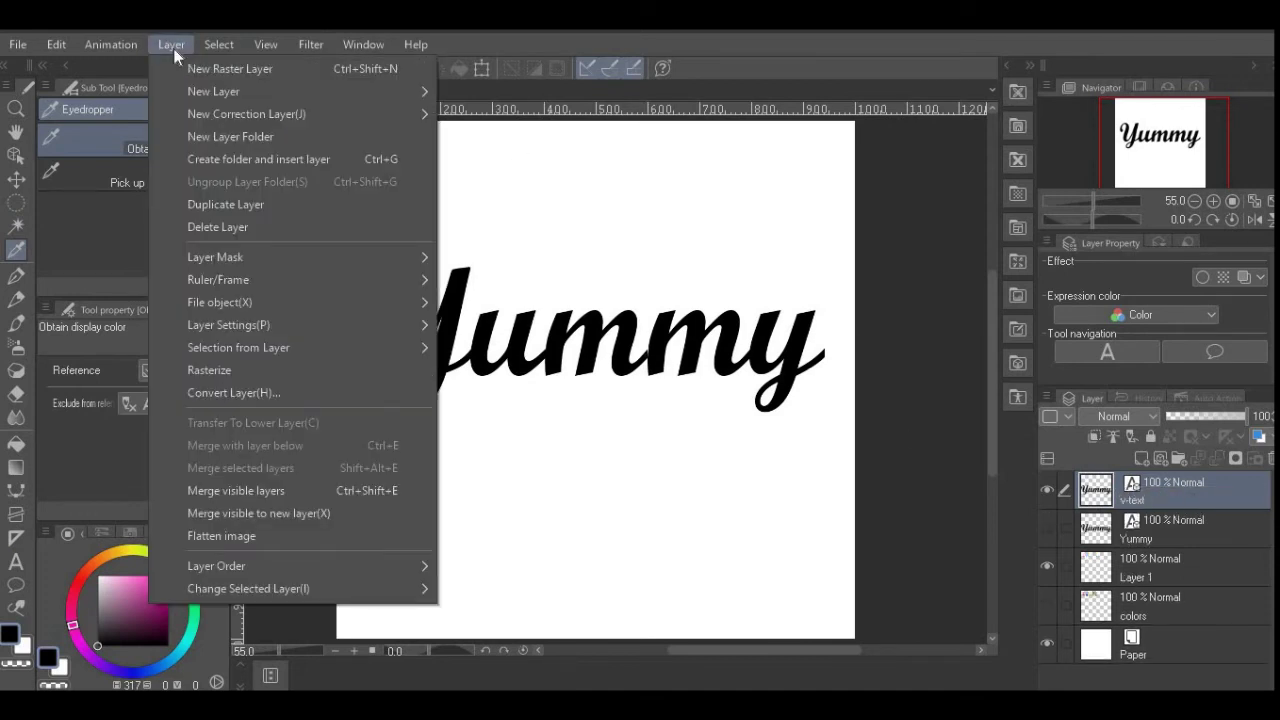
click(372, 395)
click(690, 304)
click(610, 344)
key(Return)
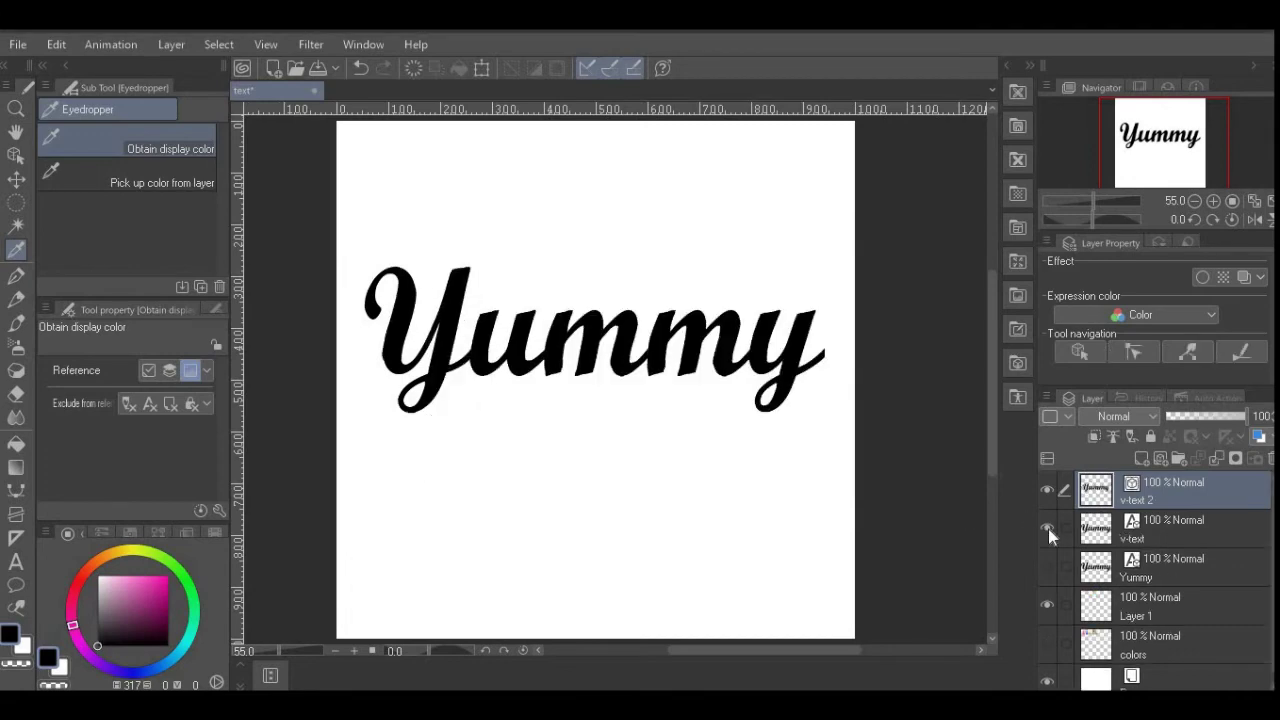
Step: Delete the leftover v-text text layer beneath the vector version
click(1055, 534)
click(1269, 458)
click(640, 290)
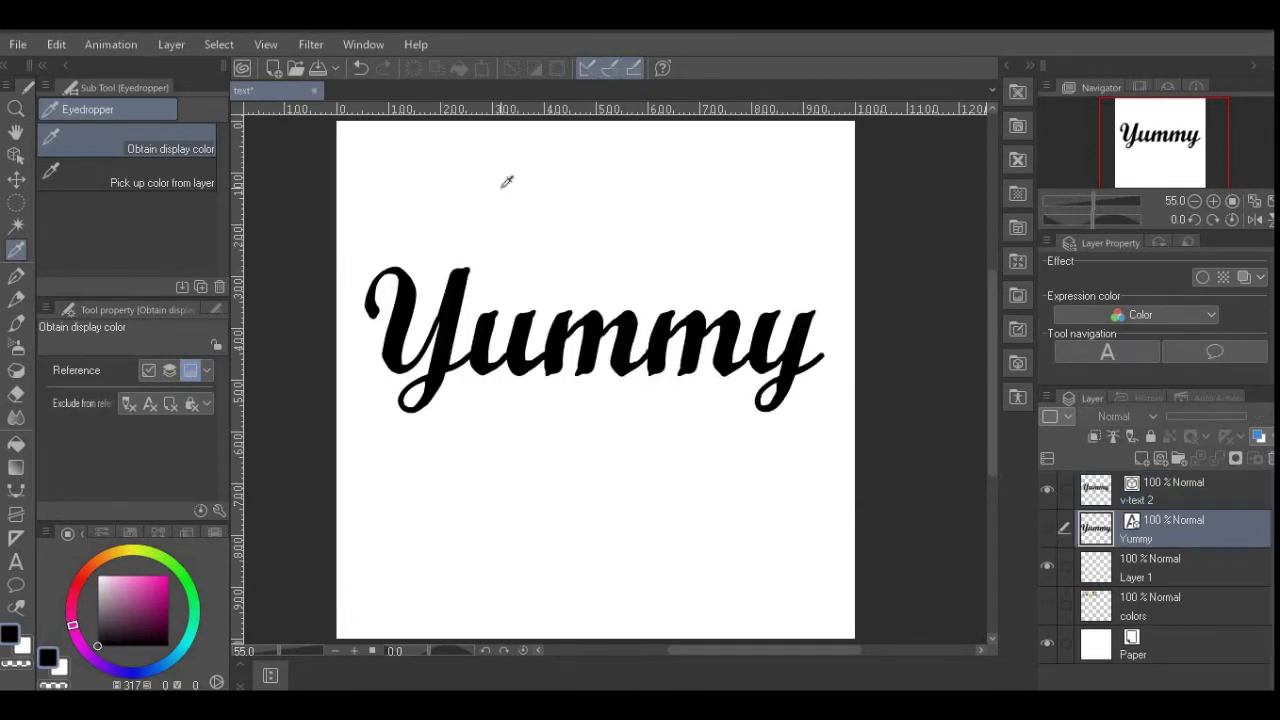
Step: Examine how the v-text 2 vector lettering is built from lines and control points
click(16, 155)
click(1140, 490)
click(557, 350)
scroll(558, 350, up, 3)
key(y)
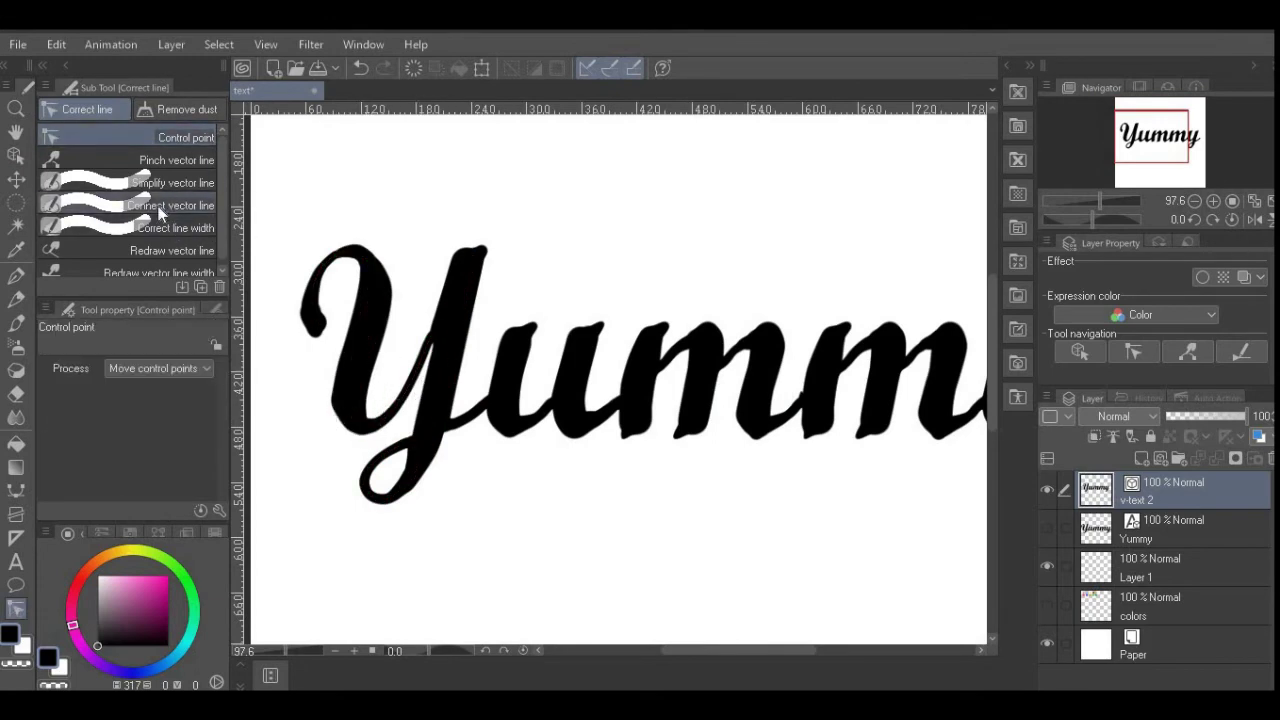
scroll(451, 286, up, 1)
scroll(614, 286, down, 3)
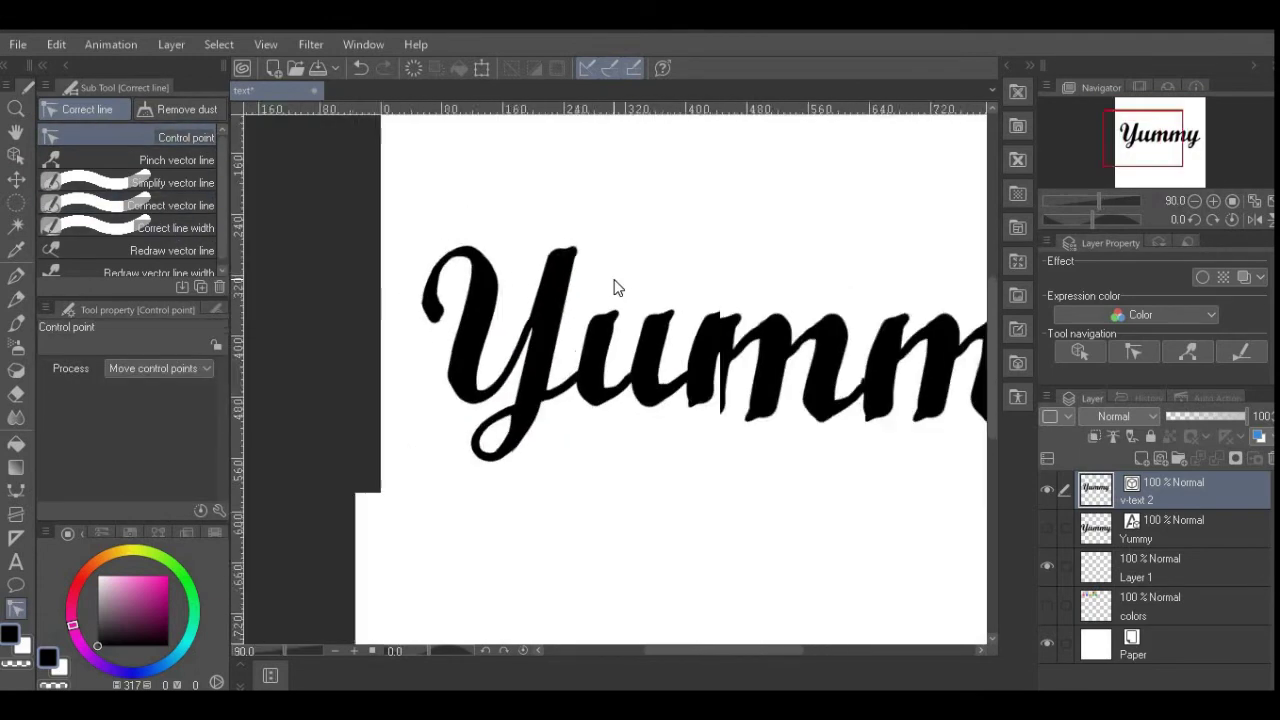
Step: Hide the v-text 2 layer, show the original Yummy text layer and lower its opacity to 24%
click(1047, 490)
click(1047, 528)
click(1170, 528)
drag(1215, 416, 1185, 418)
Step: Choose the G-pen for tracing and discard the new empty raster layer added above v-text 2
click(1170, 490)
click(1141, 458)
click(16, 276)
key(bracketleft)
scroll(503, 307, up, 2)
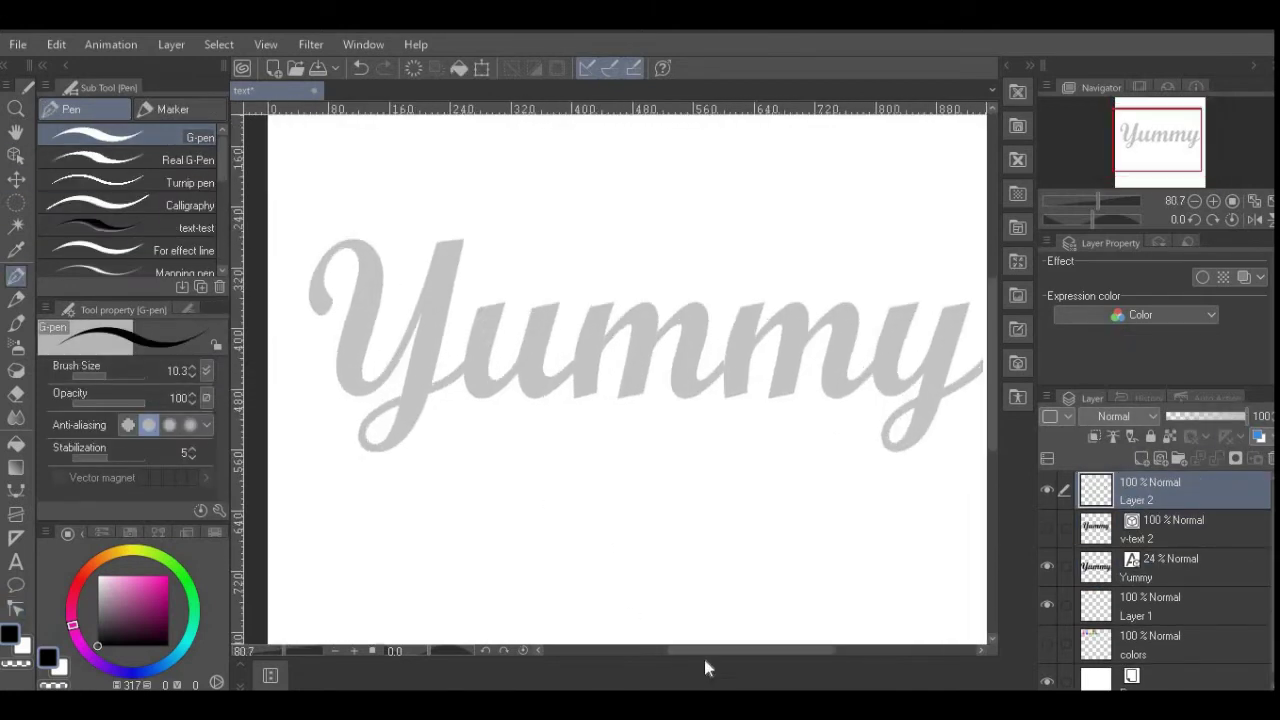
click(1270, 458)
click(648, 284)
Step: Create a vector layer named written-v-text above v-text 2
click(171, 44)
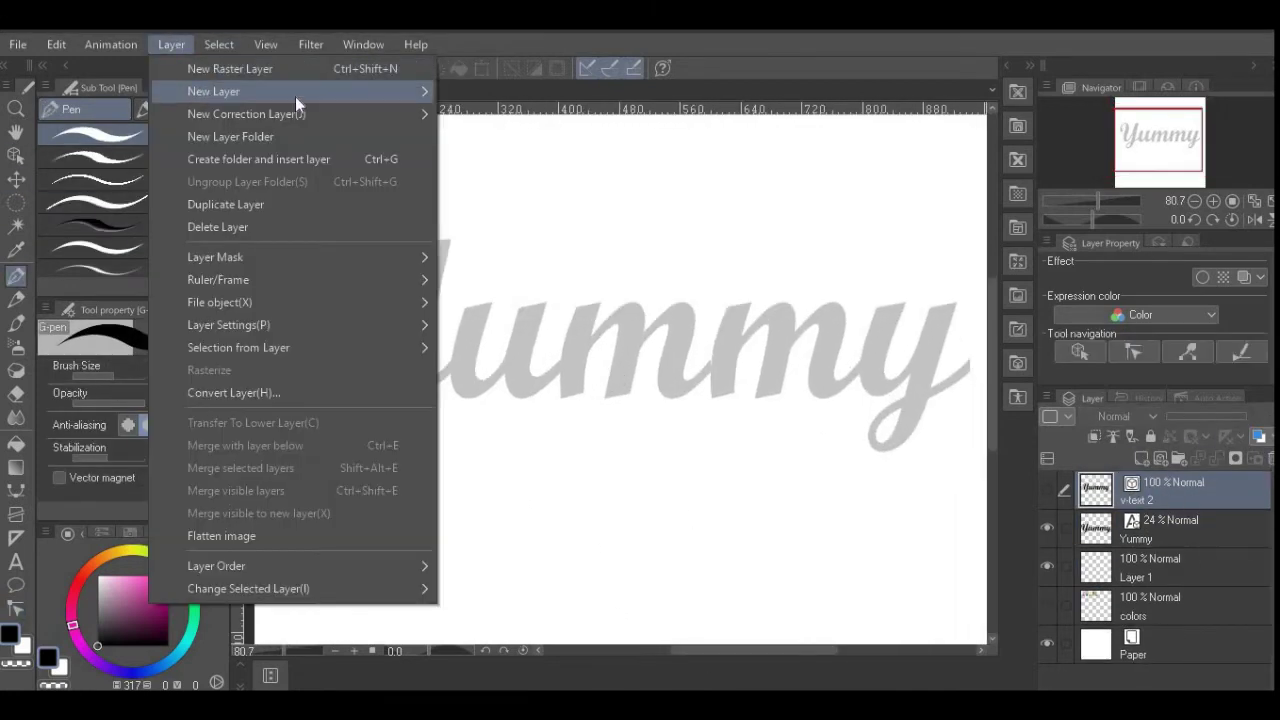
mouse_move(295, 92)
click(500, 111)
text(written-v-text)
key(Return)
Step: Trace the grey Yummy lettering freehand with the G-pen and set the traced lines' brush size to 17.2
drag(305, 300, 360, 372)
mouse_move(440, 245)
mouse_down()
mouse_move(372, 420)
mouse_move(557, 357)
mouse_move(680, 341)
mouse_move(790, 392)
mouse_move(888, 316)
mouse_move(850, 445)
mouse_up()
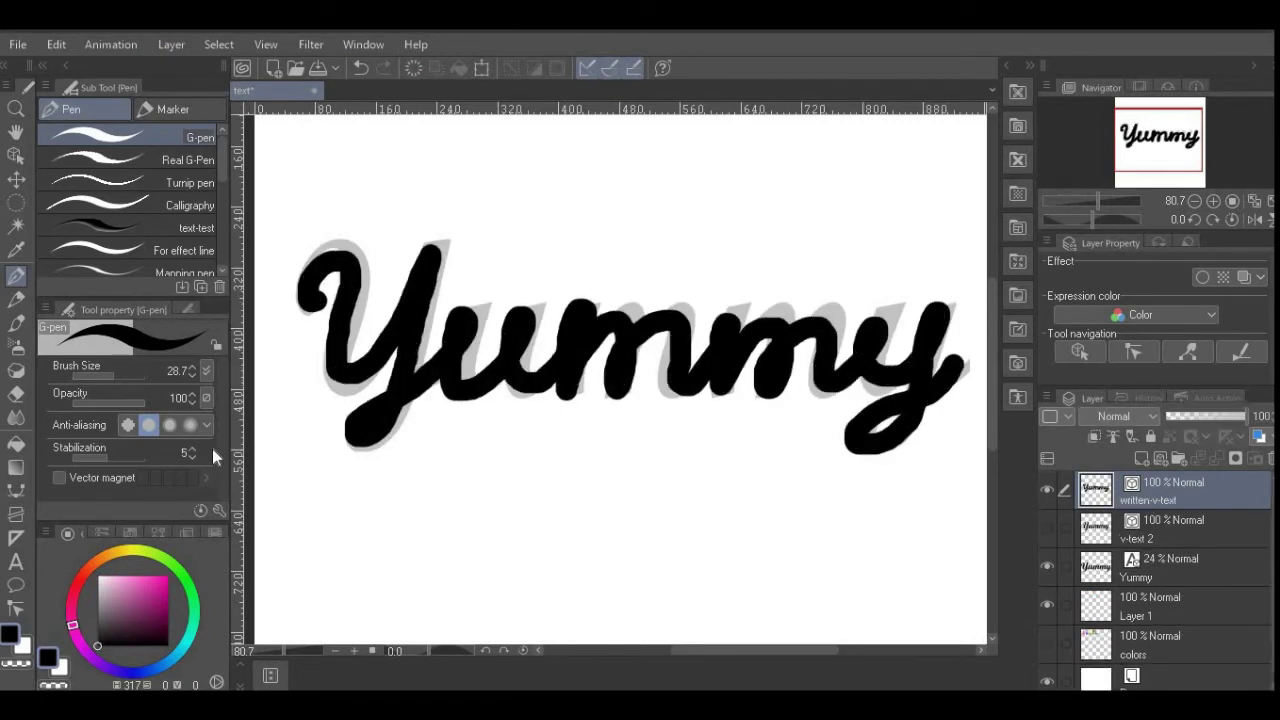
key(o)
scroll(529, 223, down, 3)
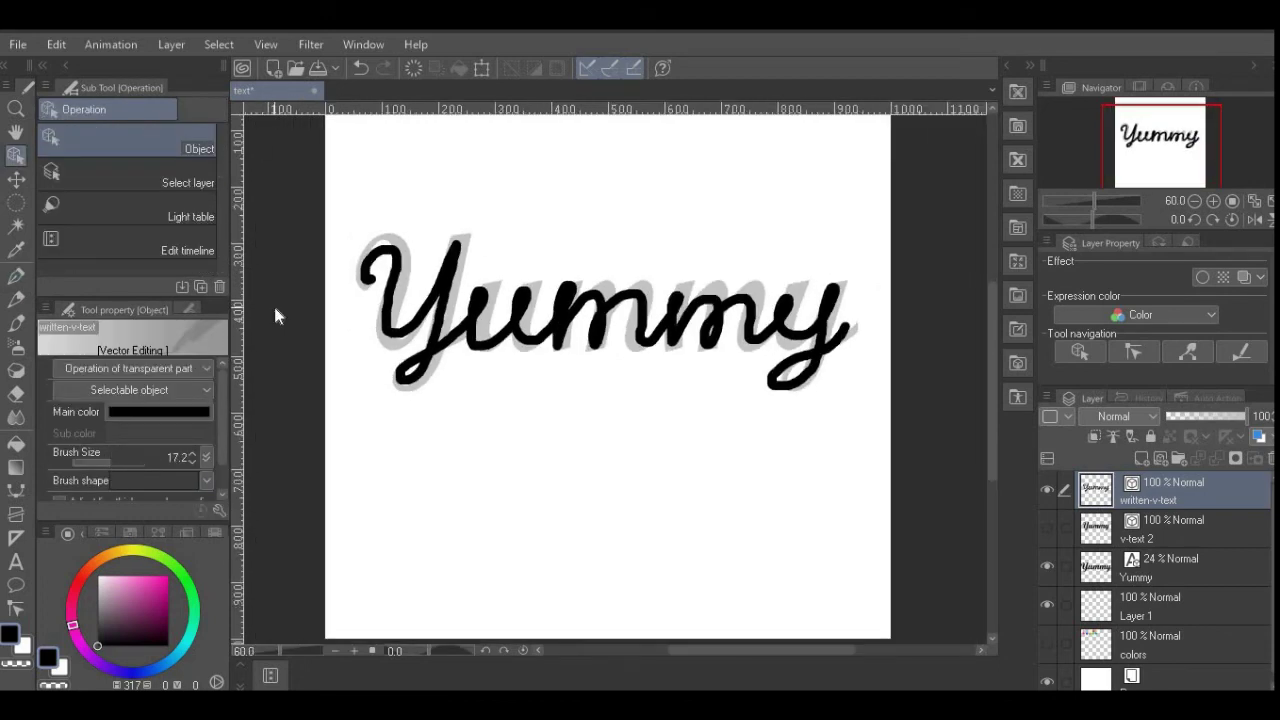
scroll(375, 405, up, 3)
scroll(520, 464, down, 1)
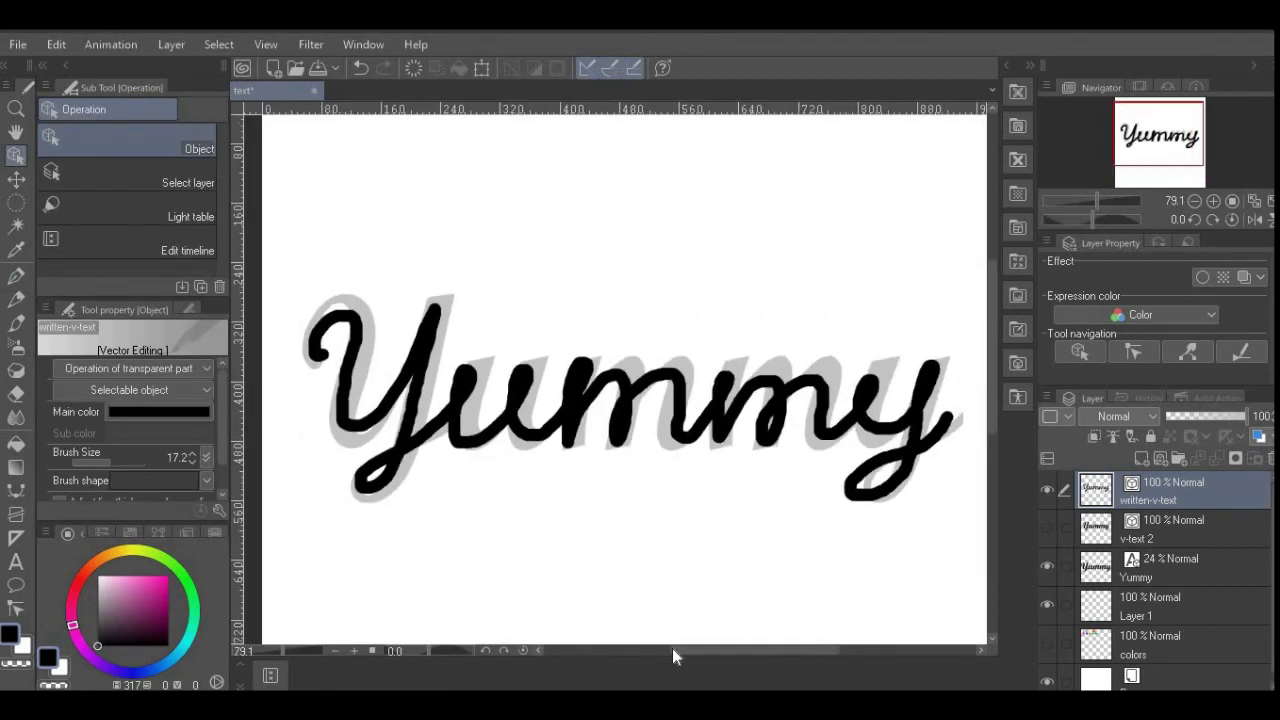
Step: Simplify the traced vector lines and move the control points of the Y's opening curl onto the grey text
click(1148, 355)
drag(400, 314, 790, 360)
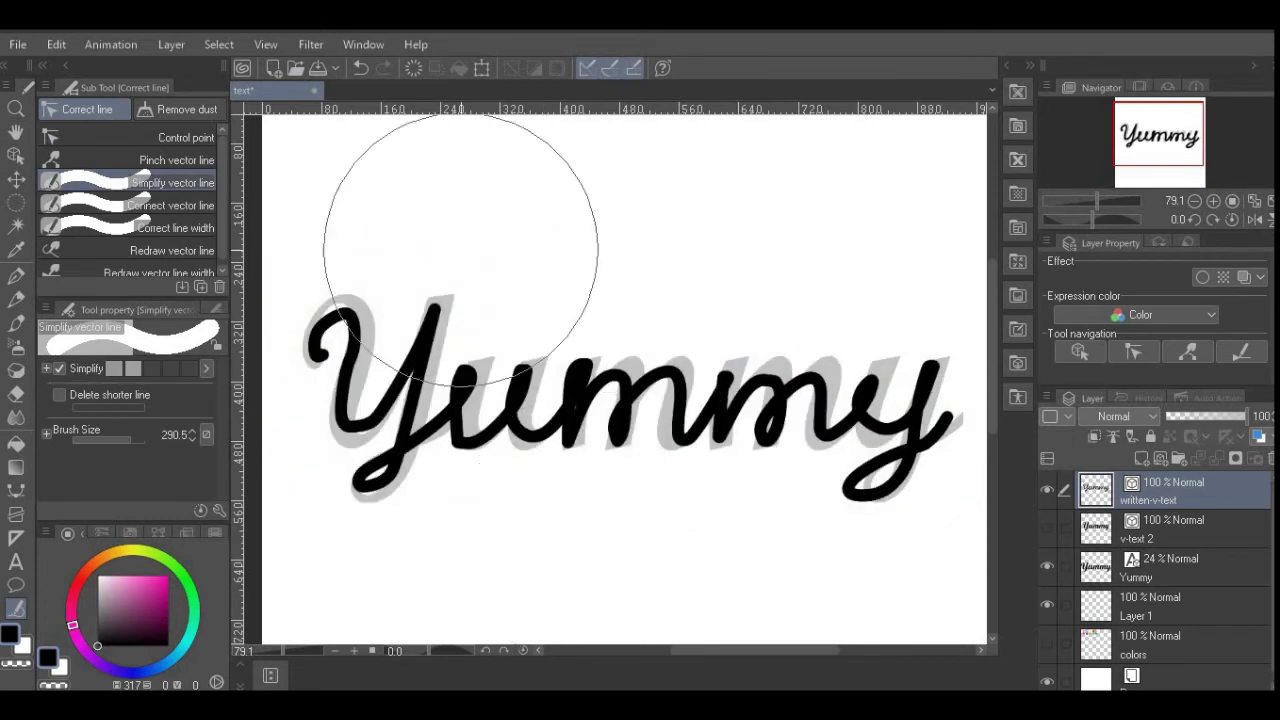
click(150, 137)
scroll(474, 234, up, 8)
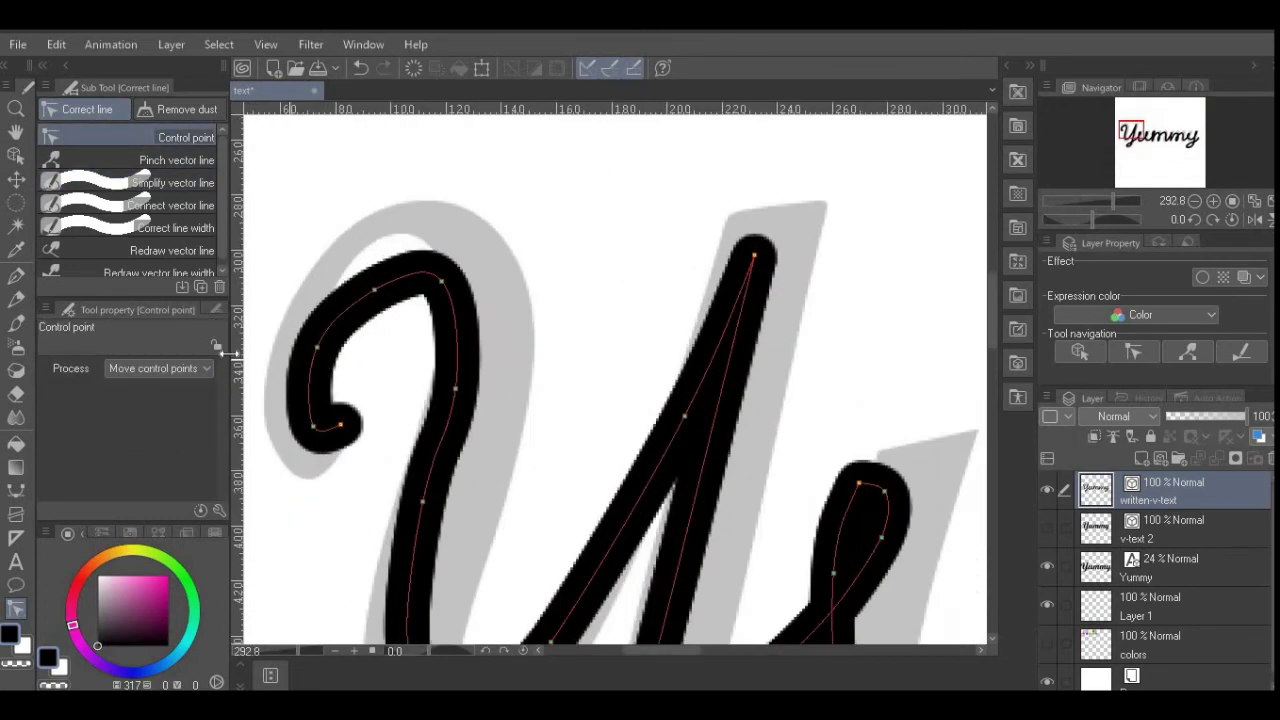
drag(474, 234, 477, 220)
drag(374, 278, 346, 243)
drag(669, 652, 657, 652)
drag(424, 349, 397, 371)
drag(416, 444, 409, 468)
scroll(426, 197, down, 2)
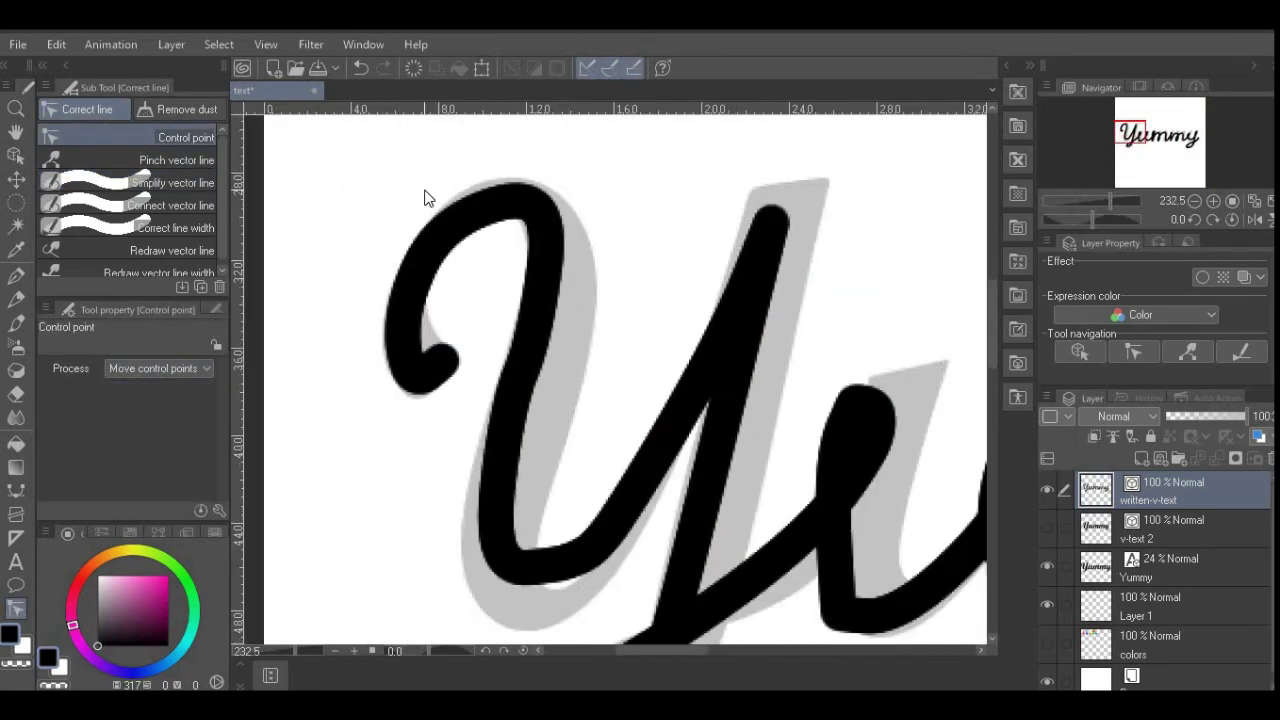
Step: Reshape the Y's bowl and stem toward the grey text with Pinch vector line at an effect range of 81
scroll(637, 620, up, 1)
click(150, 160)
drag(108, 431, 118, 432)
scroll(523, 294, down, 3)
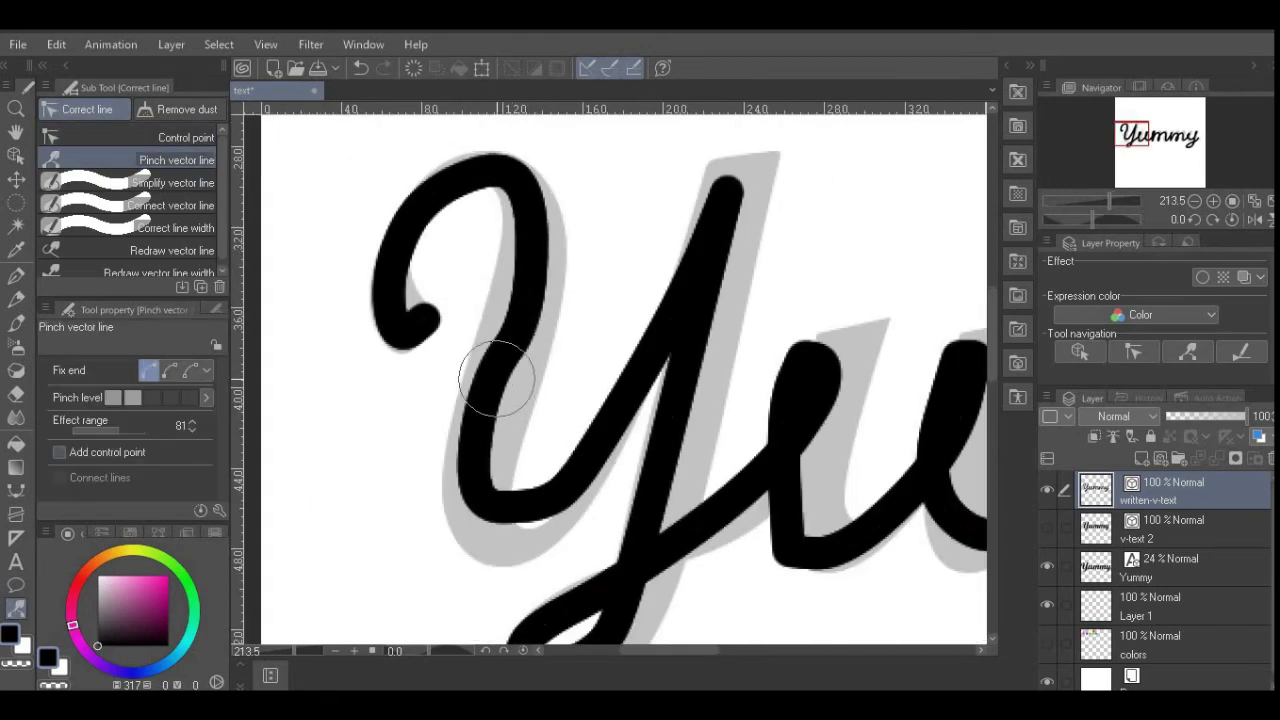
drag(514, 500, 512, 530)
scroll(530, 260, down, 3)
scroll(729, 305, up, 1)
drag(662, 206, 680, 200)
drag(572, 543, 569, 568)
drag(634, 652, 653, 652)
drag(607, 323, 642, 314)
Step: Switch the corner control points at the tips of the Y's stem and the u's first stroke to smooth curves
click(169, 139)
scroll(480, 334, up, 3)
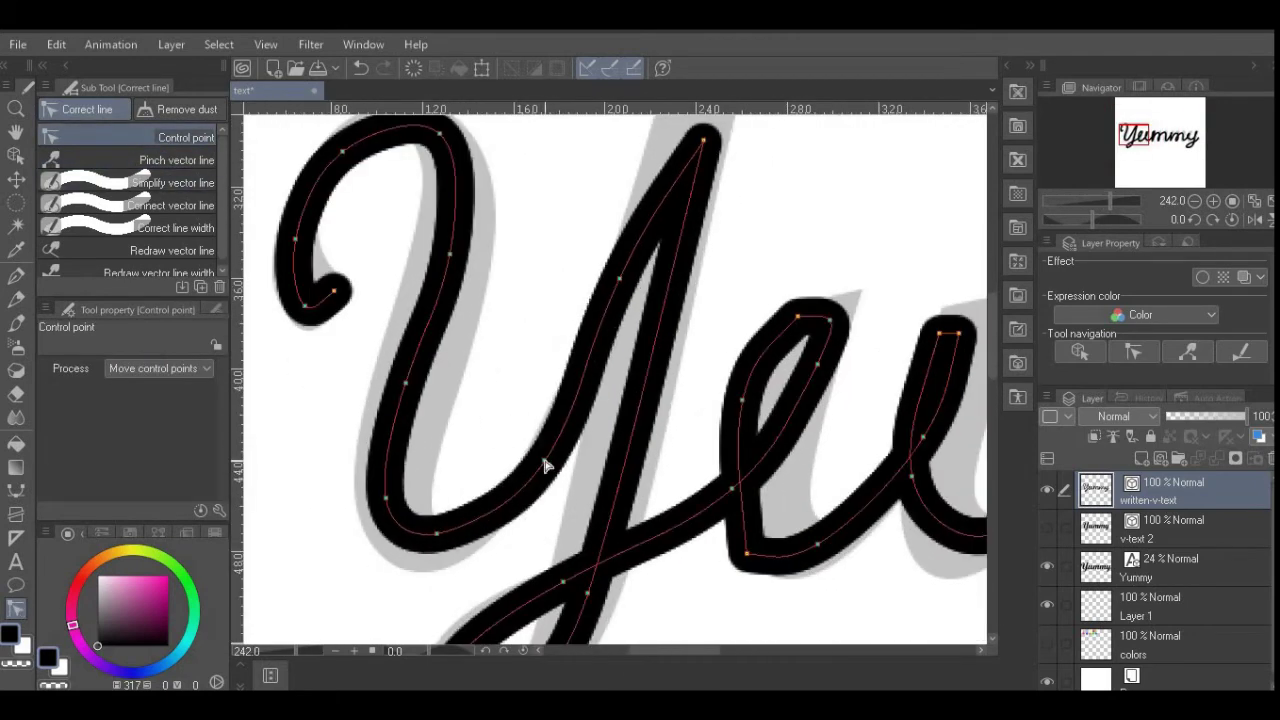
scroll(638, 285, up, 2)
drag(717, 144, 586, 263)
click(160, 368)
click(169, 441)
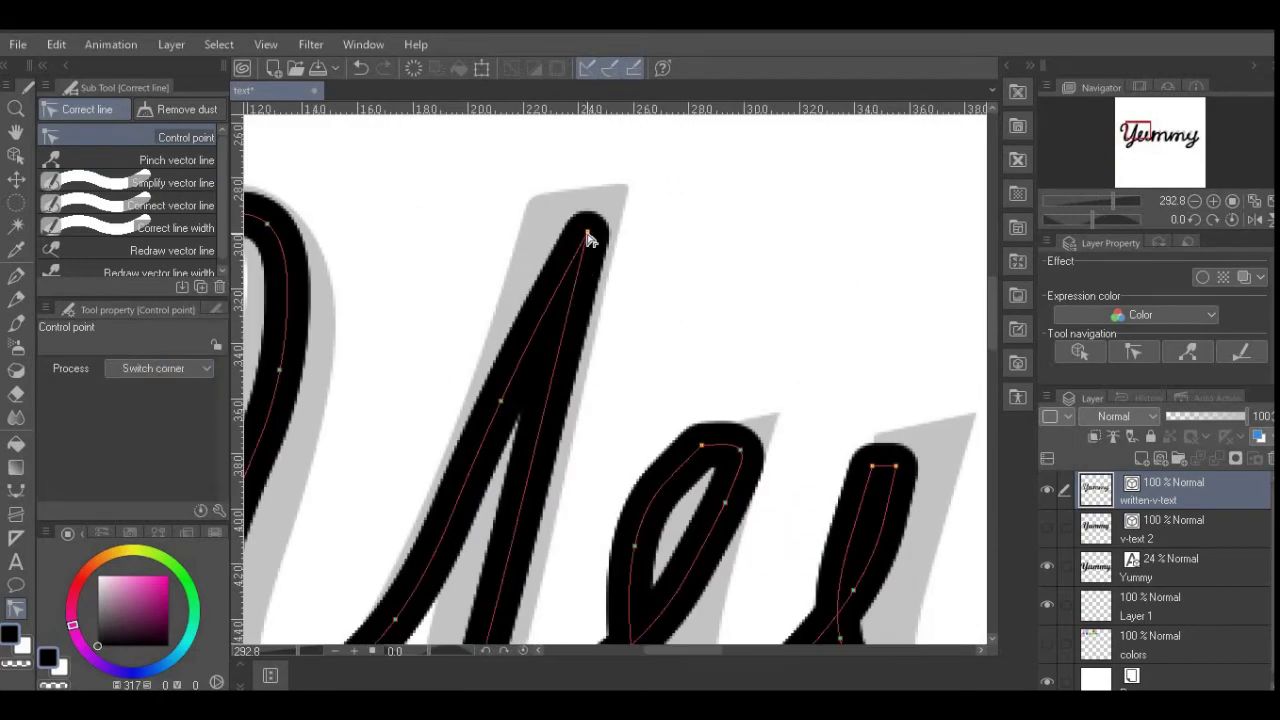
click(586, 231)
drag(700, 446, 630, 365)
click(630, 365)
scroll(660, 375, down, 2)
Step: Switch the remaining corner control points along the u, both m's and the final y to smooth curves
scroll(686, 406, right, 5)
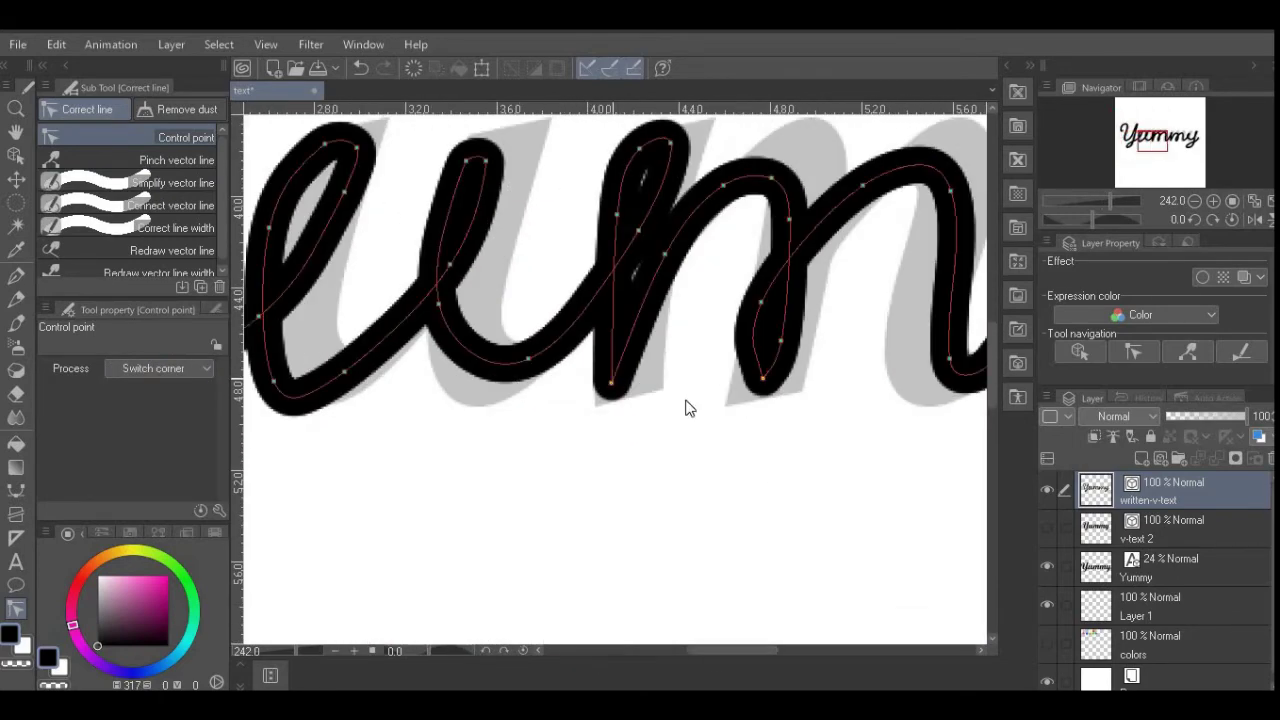
scroll(886, 372, right, 8)
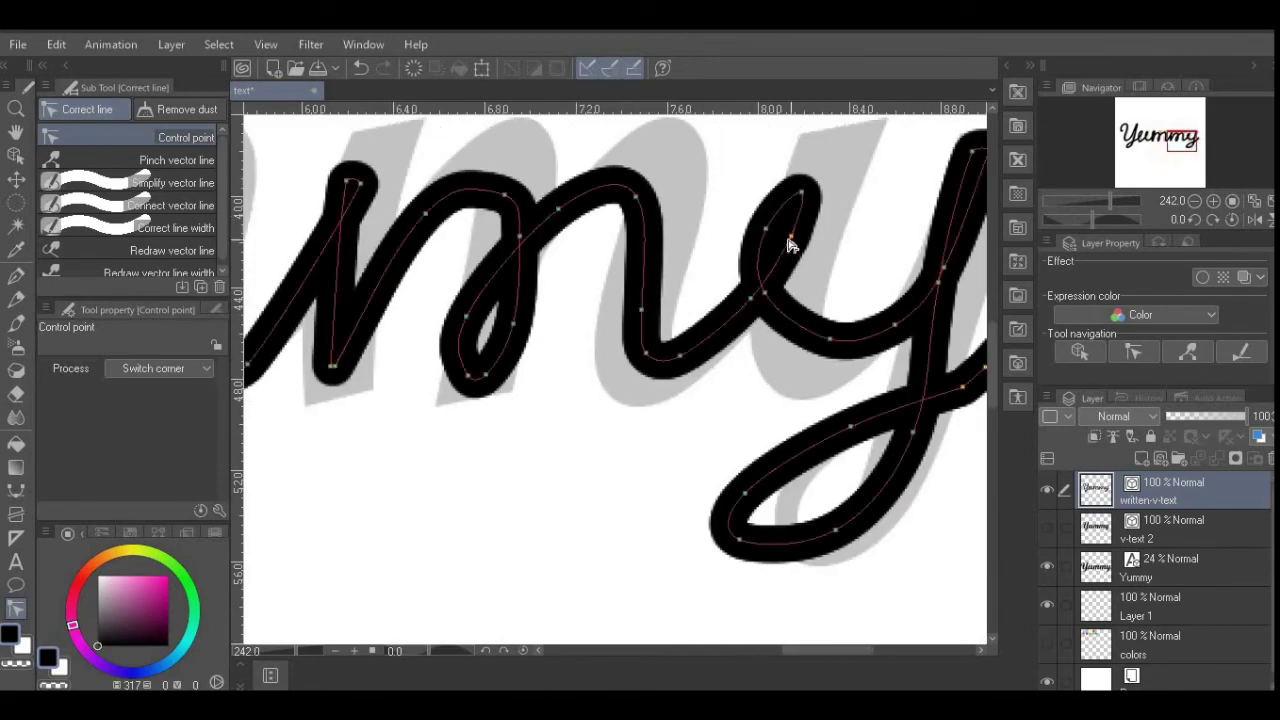
scroll(726, 374, up, 4)
scroll(726, 323, down, 2)
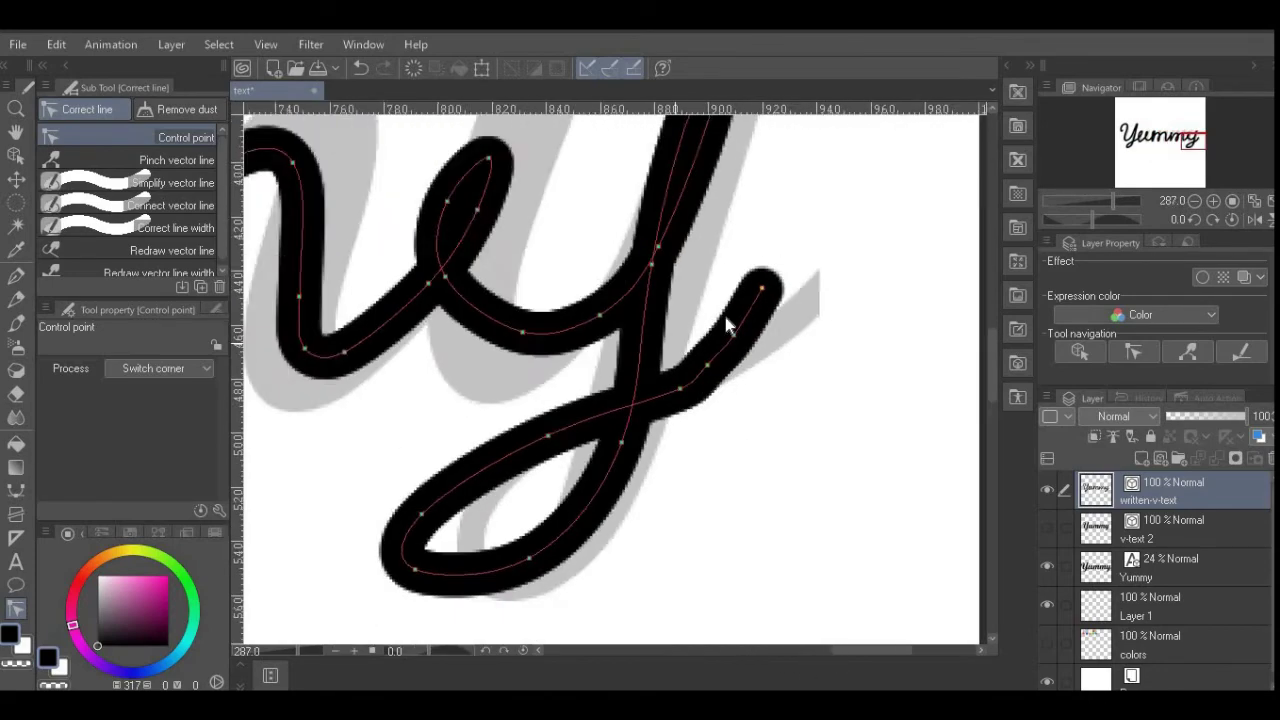
scroll(752, 297, up, 10)
scroll(803, 303, down, 16)
scroll(545, 400, up, 4)
scroll(578, 333, left, 5)
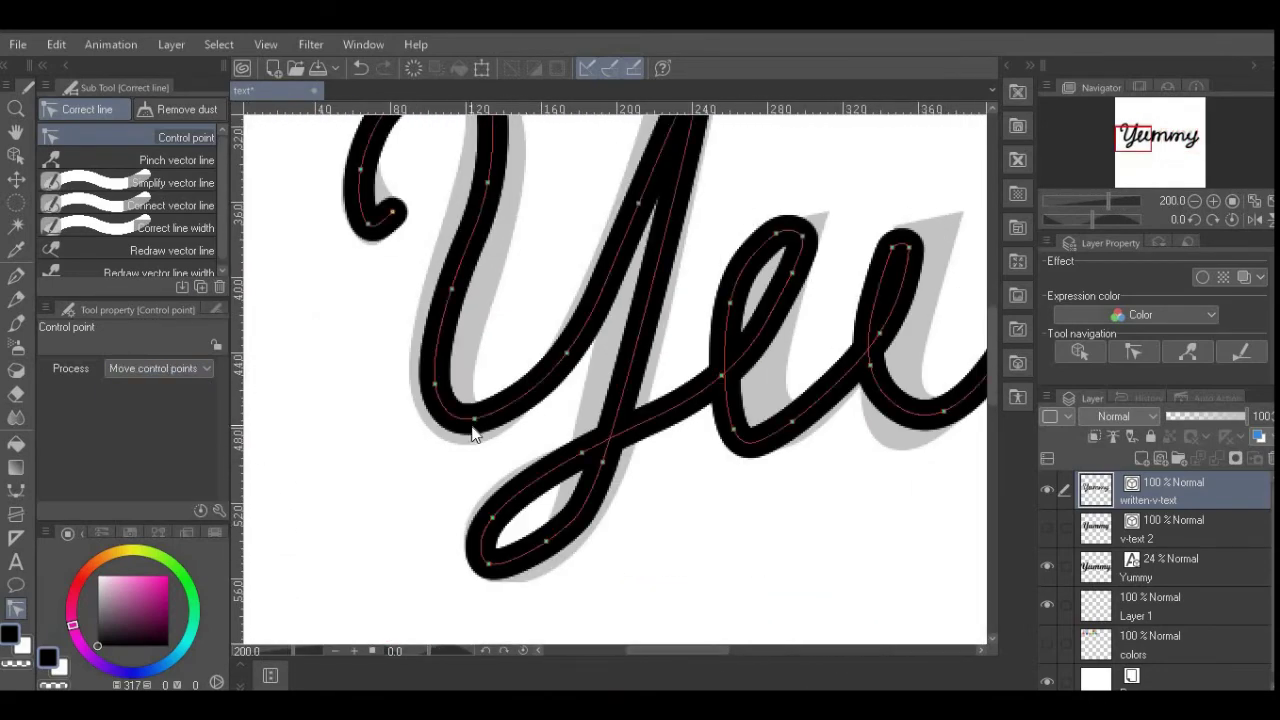
Step: Add control points near the tip of the Y's stem and move them to widen the stroke over the grey shape
scroll(785, 291, up, 3)
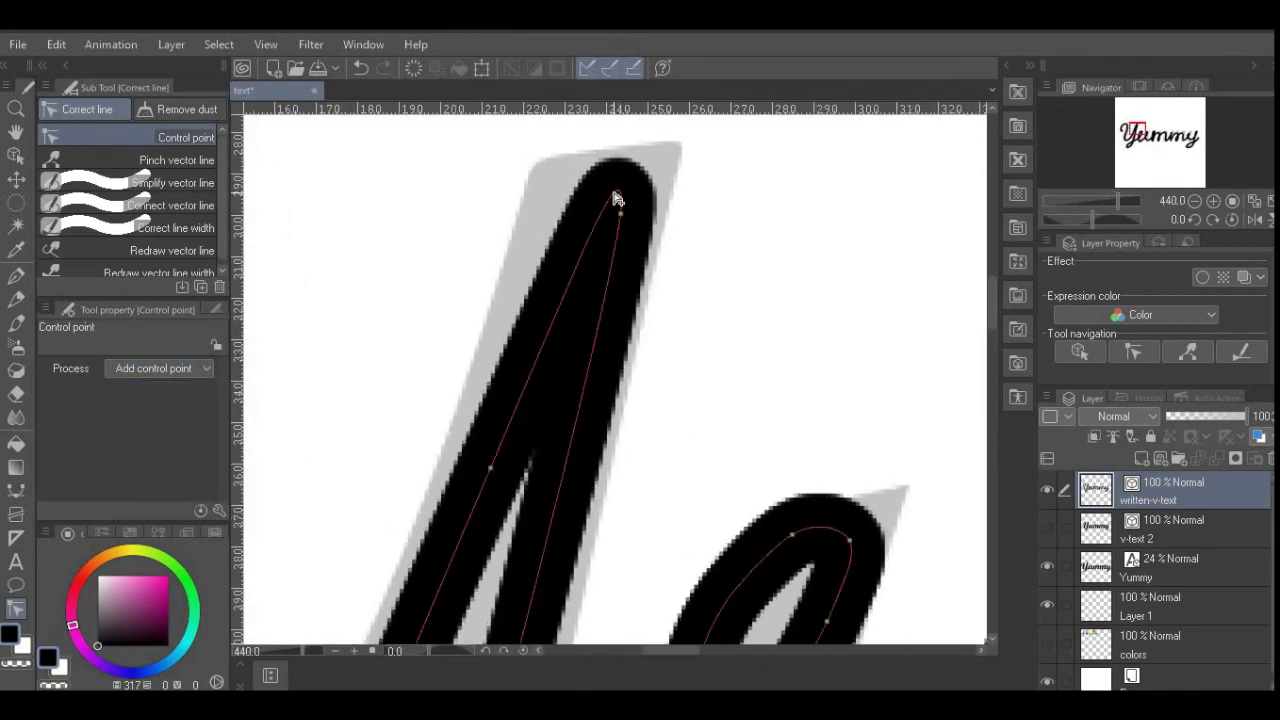
click(155, 368)
click(168, 386)
scroll(556, 405, down, 3)
drag(549, 369, 590, 368)
scroll(657, 206, down, 1)
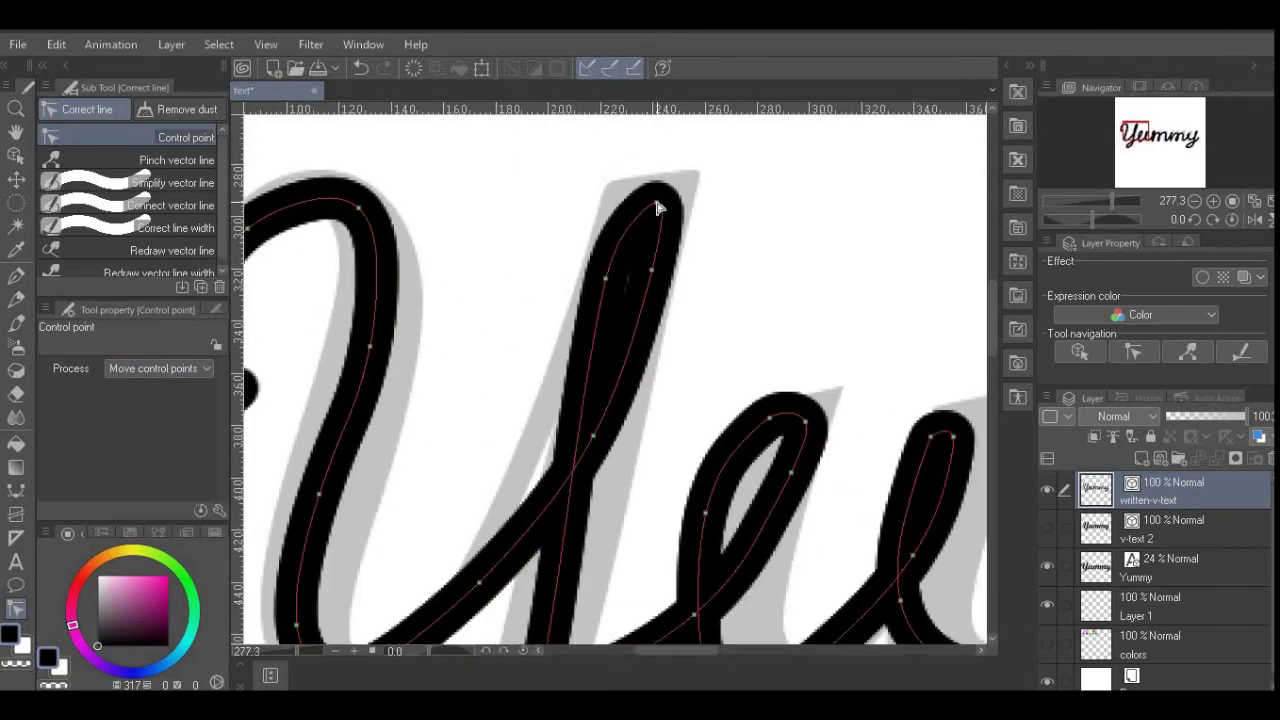
scroll(686, 395, up, 1)
drag(349, 309, 355, 300)
Step: Smooth the end of the Y's curl and move the control points of its lower strokes onto the grey text
click(157, 368)
click(147, 445)
click(158, 368)
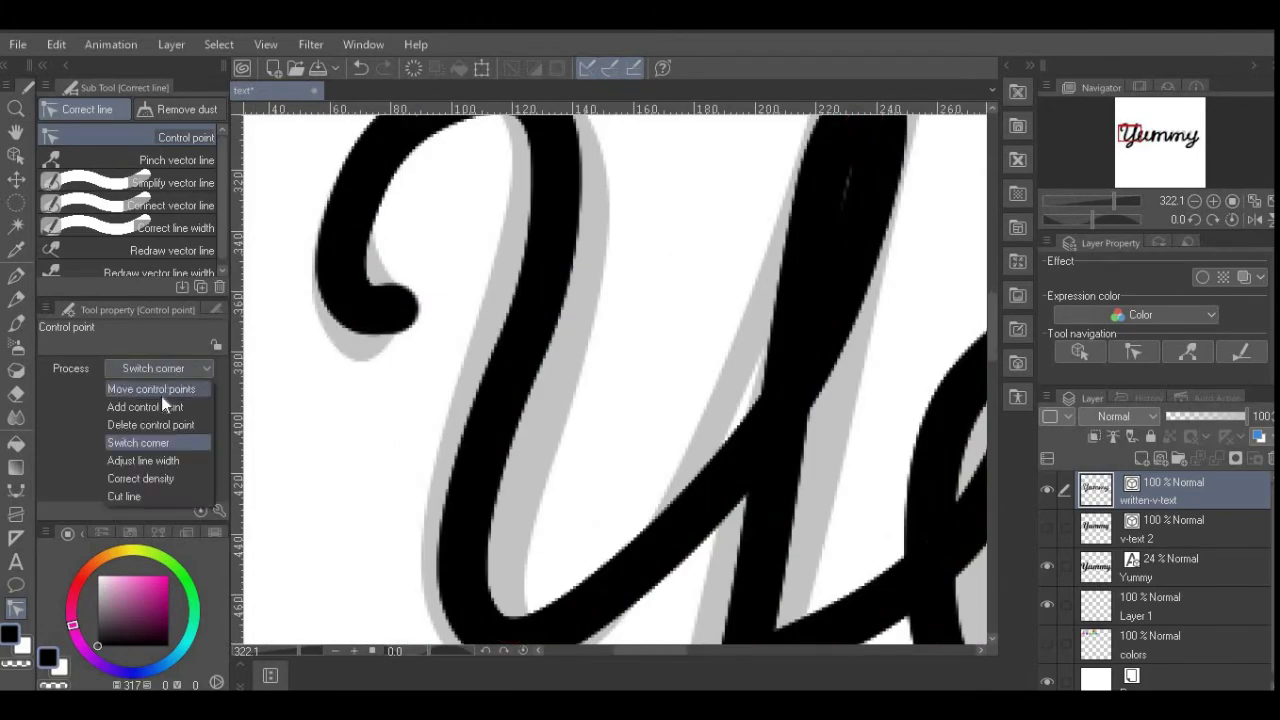
click(161, 390)
scroll(583, 440, down, 2)
drag(584, 436, 588, 454)
scroll(588, 470, up, 2)
drag(418, 568, 425, 573)
drag(594, 406, 611, 398)
scroll(519, 548, down, 5)
scroll(700, 345, up, 6)
Step: Move the u's control points so both of its stems and curves follow the grey letter
drag(545, 355, 651, 289)
scroll(689, 349, down, 2)
scroll(577, 545, right, 2)
drag(577, 539, 583, 538)
drag(811, 283, 857, 272)
drag(787, 283, 798, 301)
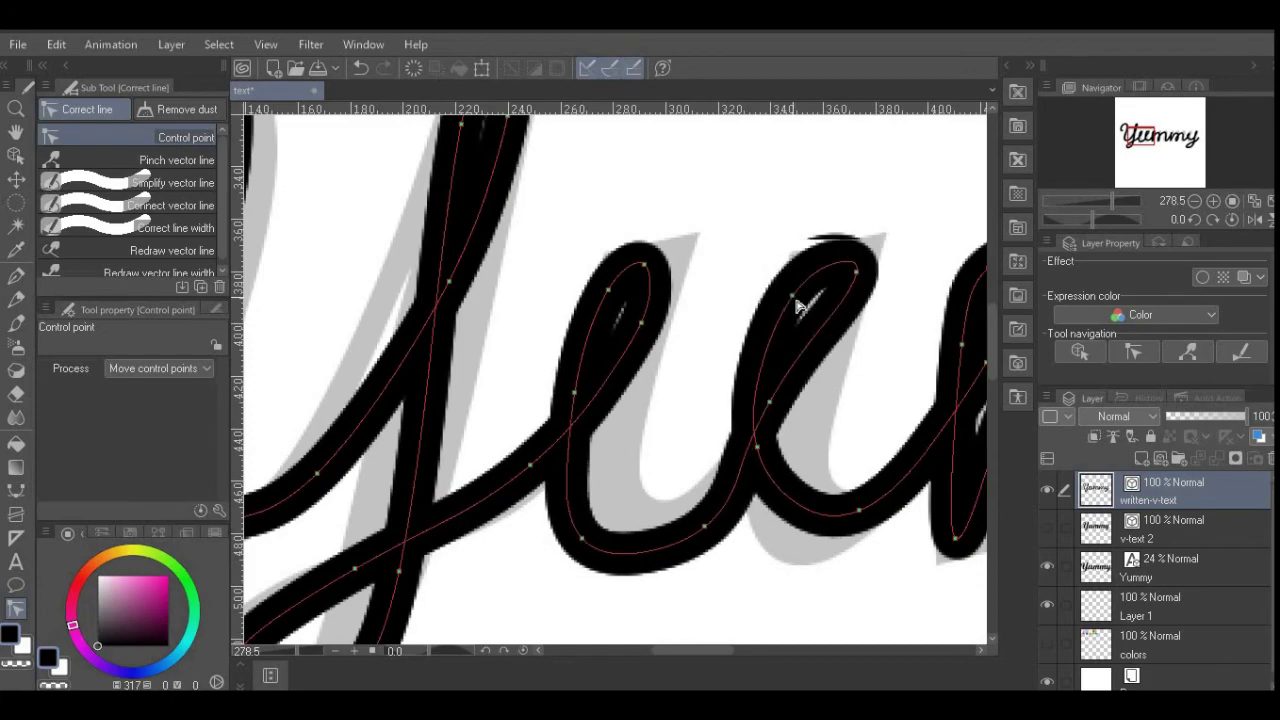
drag(757, 447, 774, 506)
drag(769, 401, 790, 421)
Step: Adjust the control points of the first m's opening stroke to fit the grey letter
scroll(786, 434, down, 4)
scroll(803, 306, up, 4)
drag(661, 338, 649, 352)
drag(621, 418, 625, 435)
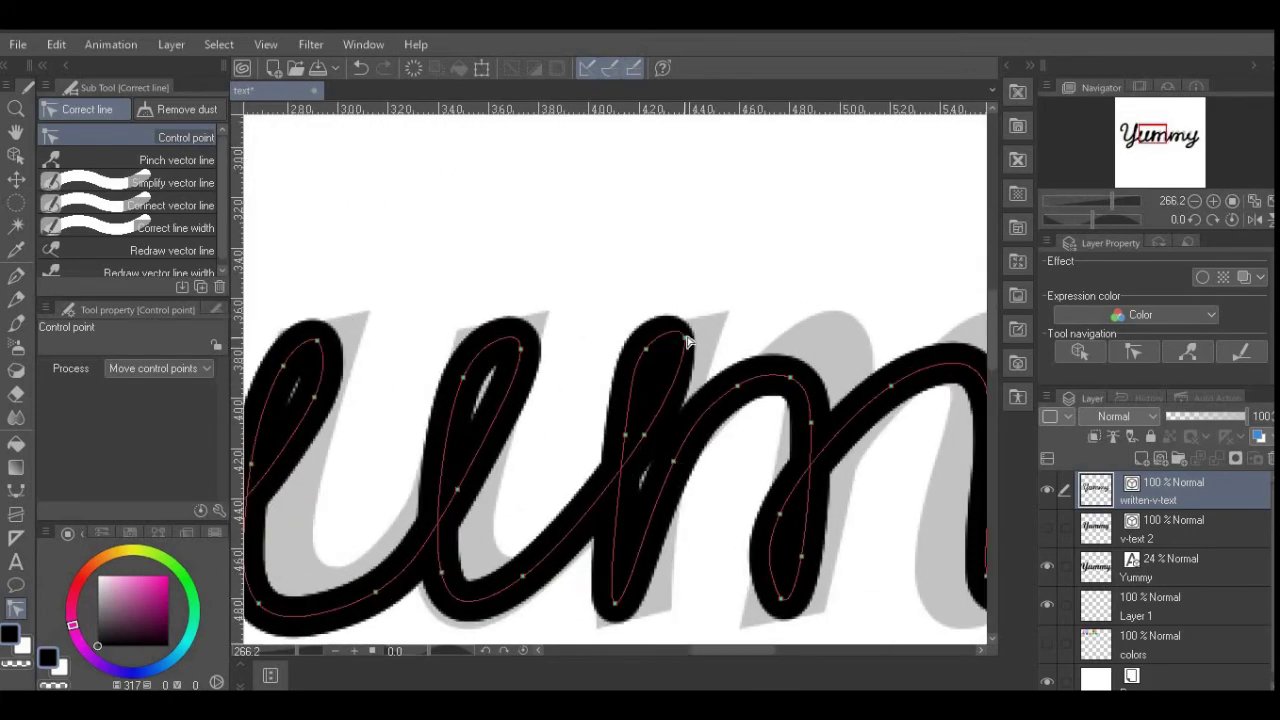
drag(676, 339, 688, 343)
drag(646, 346, 650, 350)
scroll(650, 349, down, 6)
scroll(736, 388, up, 7)
Step: Move the control points of the first m's first arch and middle stem onto the grey shape
drag(727, 371, 745, 364)
drag(703, 320, 748, 274)
drag(646, 325, 646, 302)
drag(745, 364, 766, 374)
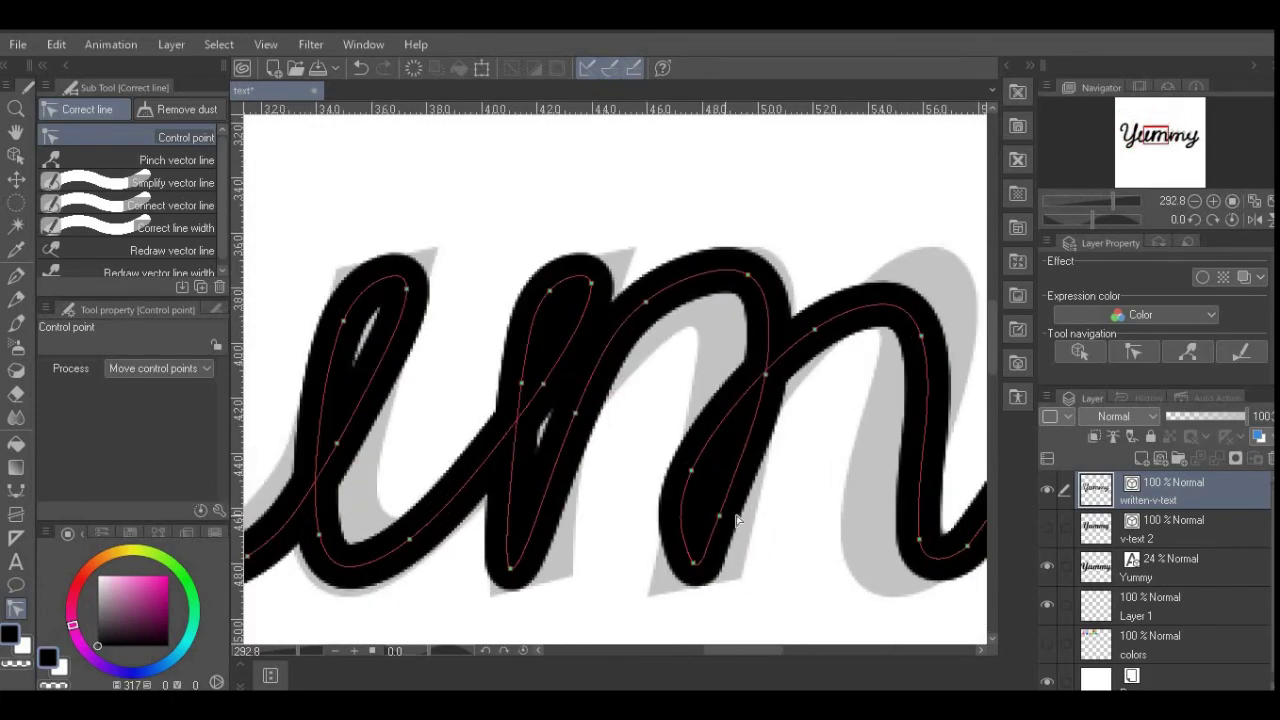
drag(716, 516, 736, 519)
drag(692, 470, 699, 472)
scroll(694, 566, down, 4)
scroll(800, 420, up, 6)
Step: Raise and widen the first m's last arch and adjust its lower exit curve to the grey letter
drag(576, 331, 604, 307)
drag(711, 340, 762, 303)
scroll(763, 303, down, 4)
scroll(820, 430, up, 4)
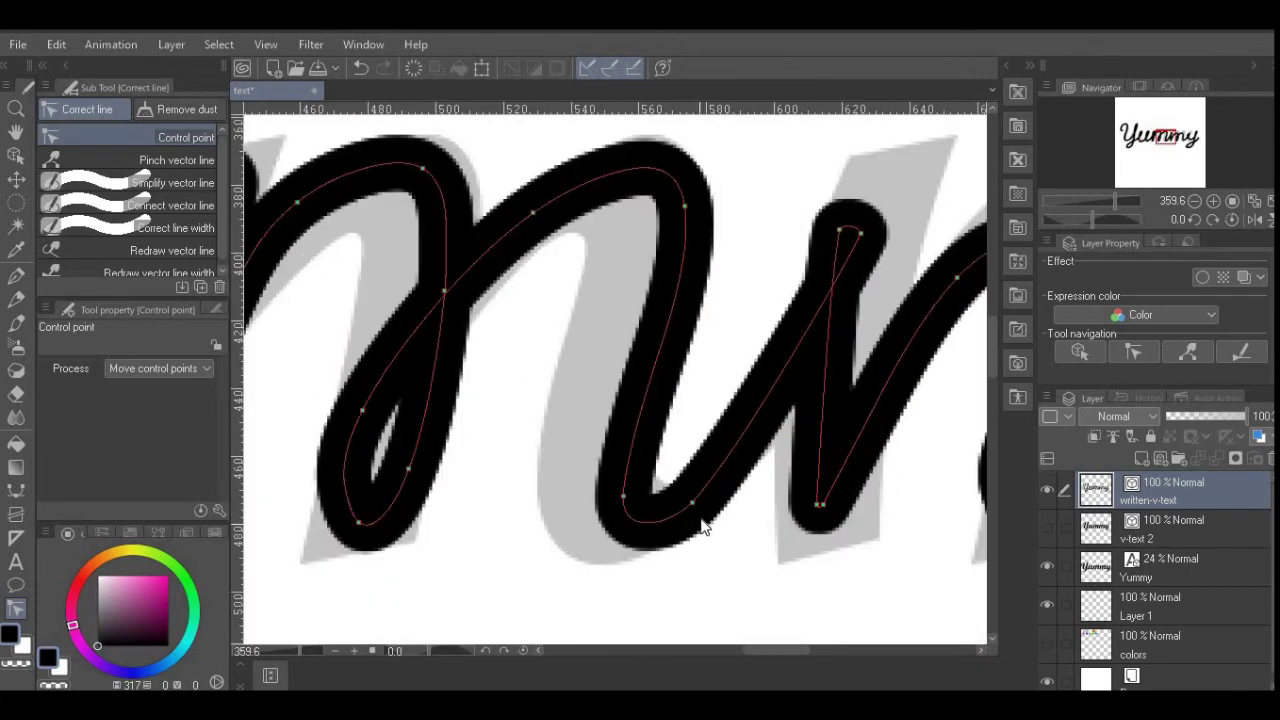
drag(704, 511, 708, 530)
scroll(760, 300, down, 3)
scroll(770, 215, up, 4)
Step: Fit the second m's opening stroke, first arch and middle loop to the grey letter by moving their control points
drag(735, 270, 780, 223)
scroll(703, 262, down, 6)
scroll(637, 508, up, 4)
drag(566, 498, 576, 501)
drag(775, 298, 791, 233)
drag(801, 345, 810, 343)
drag(785, 460, 790, 464)
drag(718, 438, 740, 441)
drag(720, 520, 724, 517)
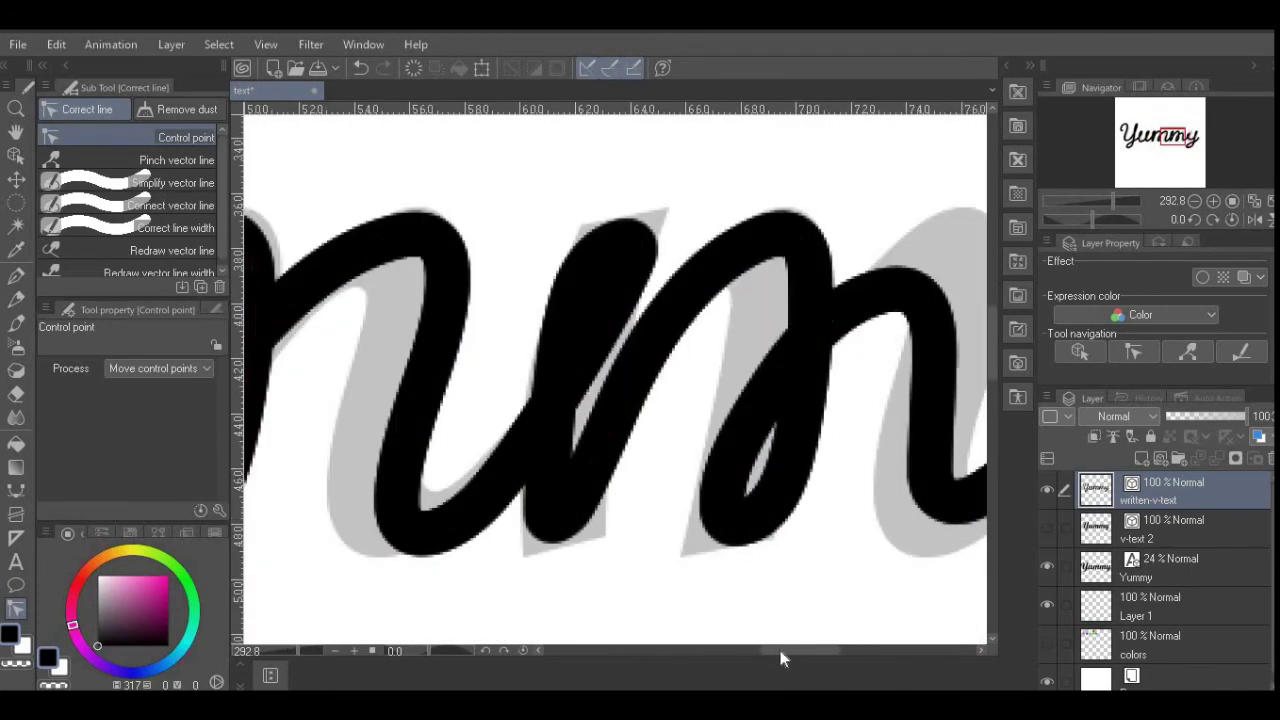
Step: Move the control points of the second m's last arch and exit curve onto the grey shape
drag(780, 650, 805, 650)
drag(715, 439, 763, 339)
drag(708, 303, 764, 246)
drag(614, 319, 648, 292)
drag(719, 493, 747, 517)
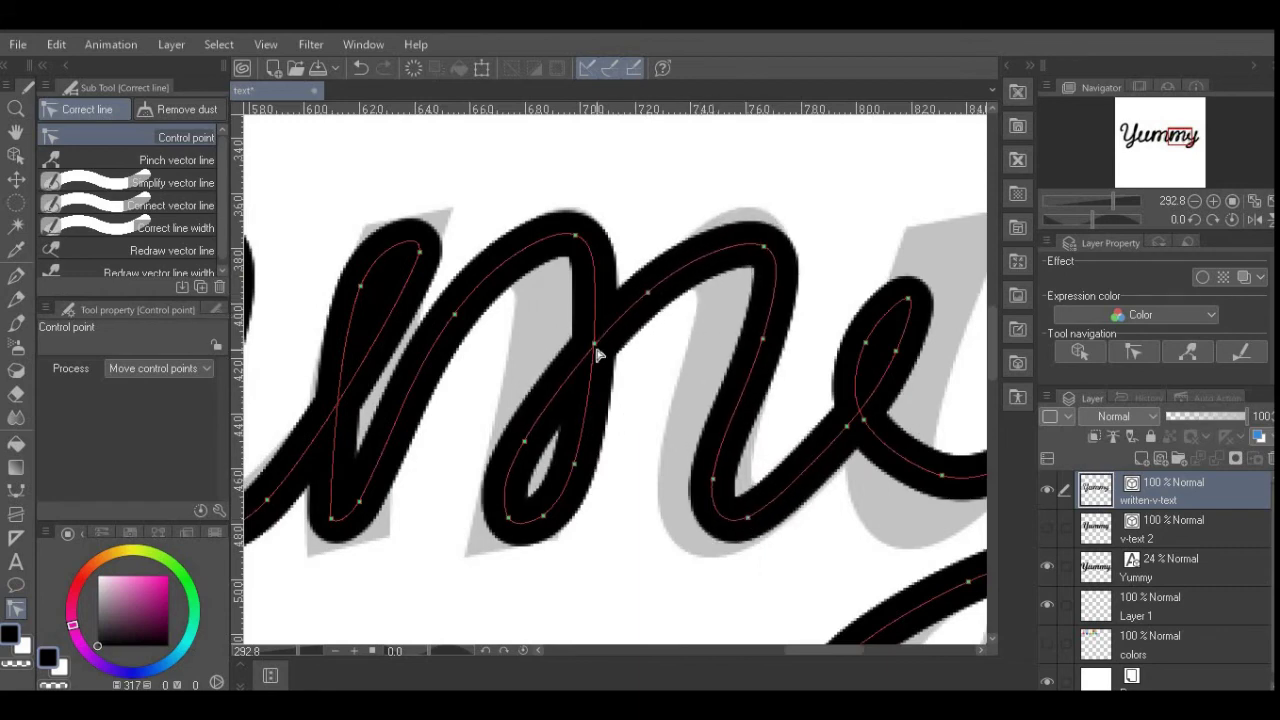
scroll(594, 351, down, 6)
Step: Reshape the upper strokes of the final y by moving their control points toward the grey letter
scroll(800, 275, up, 5)
drag(702, 371, 737, 324)
drag(664, 411, 690, 392)
drag(662, 482, 691, 472)
drag(647, 487, 630, 523)
drag(734, 534, 695, 574)
drag(691, 472, 672, 488)
drag(690, 392, 733, 382)
Step: Refine the final y's stems, descender loop and tail by moving their control points toward the grey letter
scroll(611, 309, up, 1)
drag(717, 493, 690, 529)
drag(832, 277, 815, 298)
drag(776, 422, 777, 435)
drag(700, 550, 738, 300)
drag(569, 510, 569, 522)
drag(700, 450, 641, 519)
drag(804, 362, 814, 372)
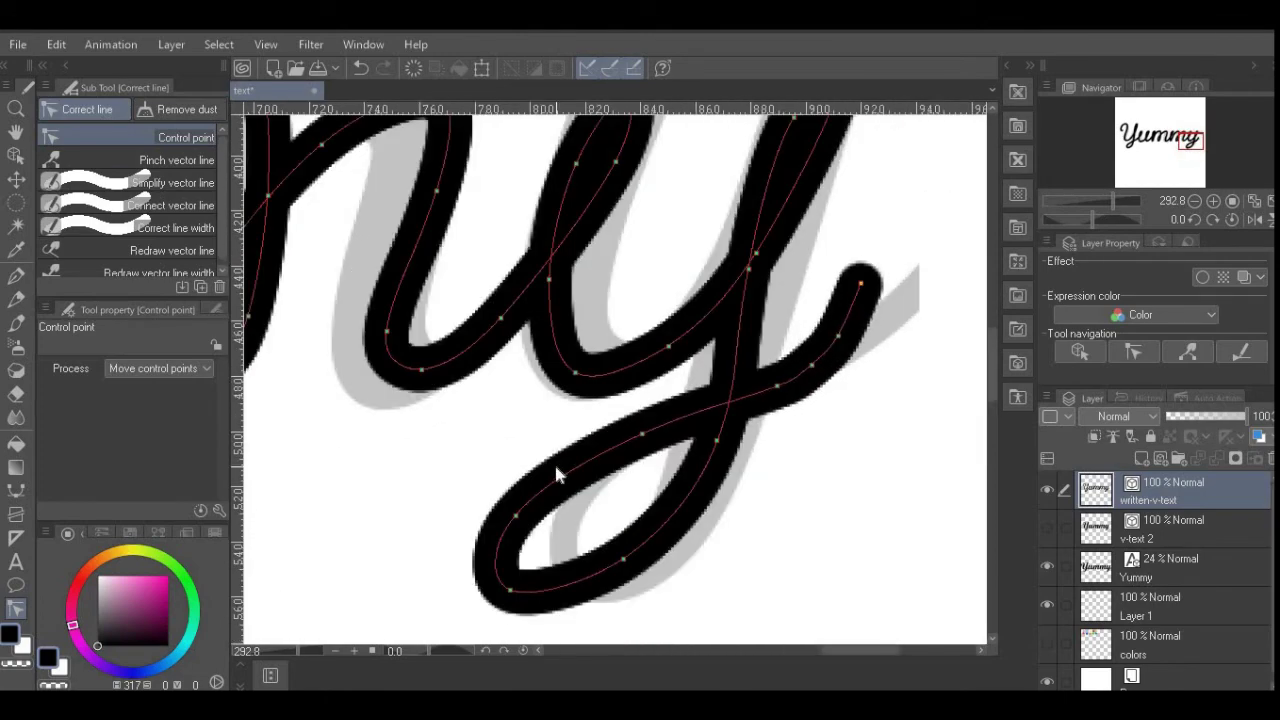
scroll(557, 474, down, 14)
drag(500, 420, 744, 381)
Step: Hide the grey Yummy text layer and save the document
click(1047, 566)
scroll(892, 330, down, 2)
click(17, 44)
click(80, 189)
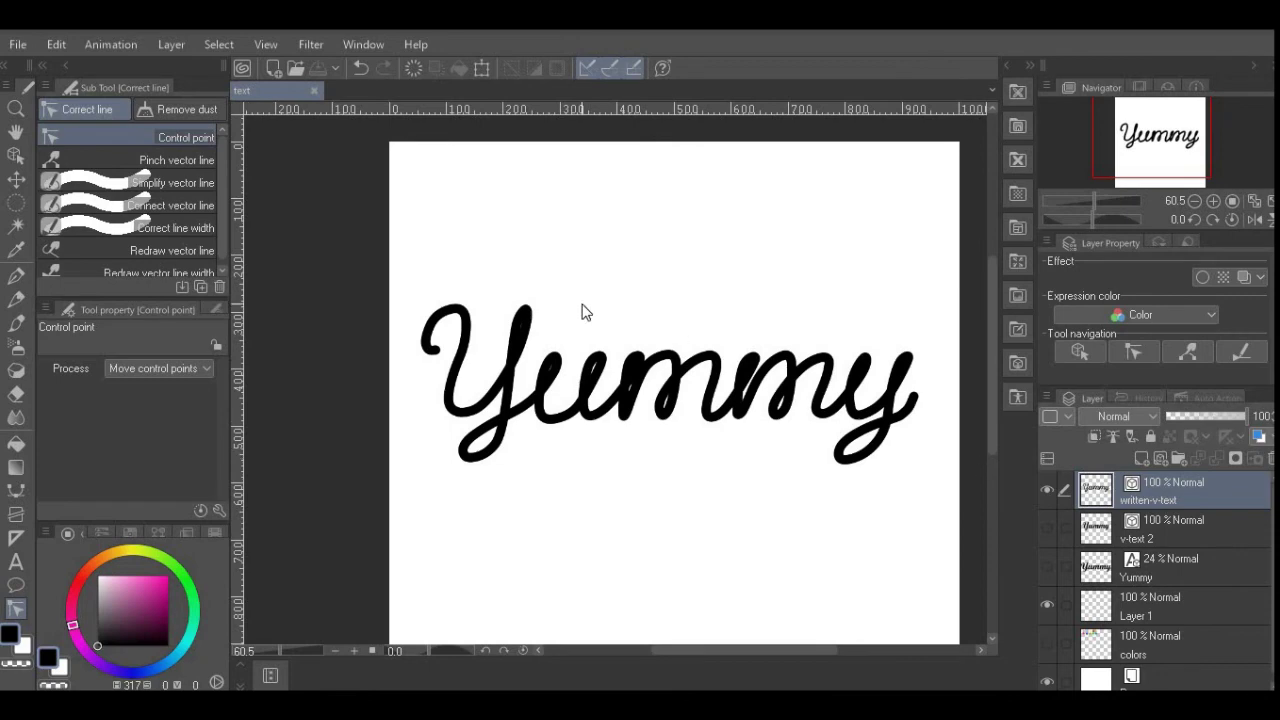
Step: Apply the custom 3d-pen brush shape to the written-v-text lettering
click(16, 157)
scroll(205, 446, down, 1)
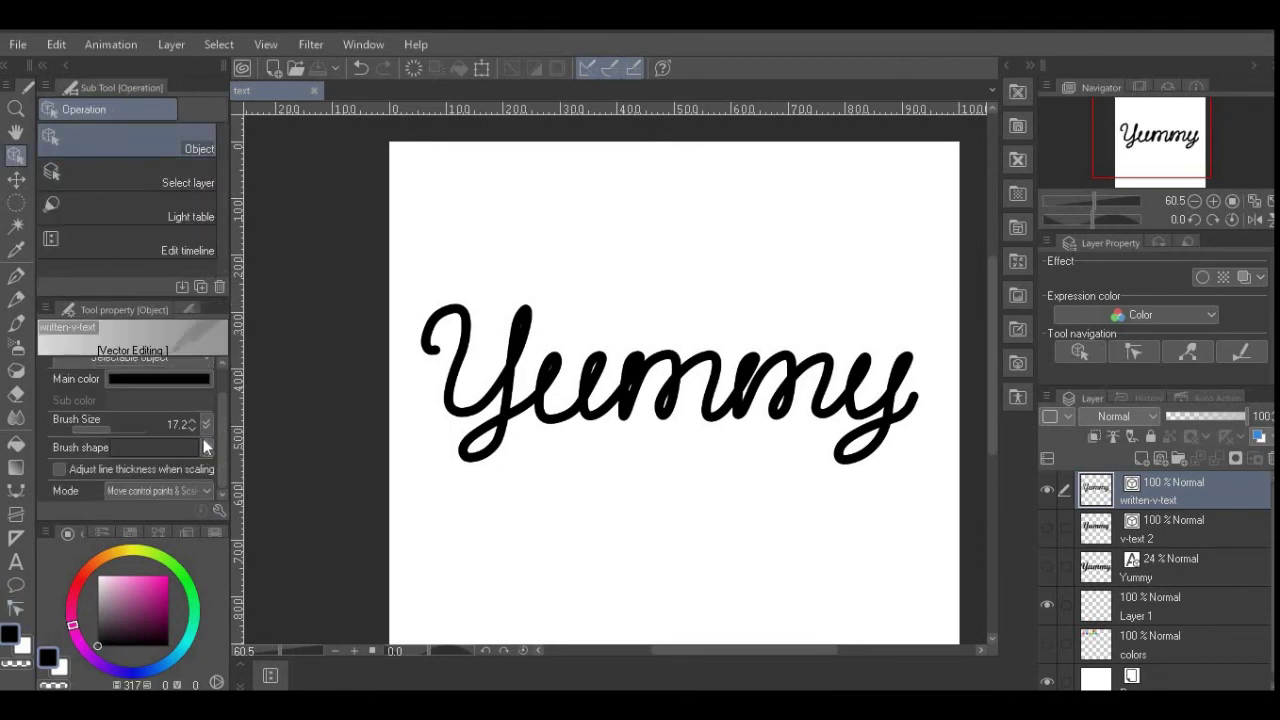
click(207, 450)
click(176, 178)
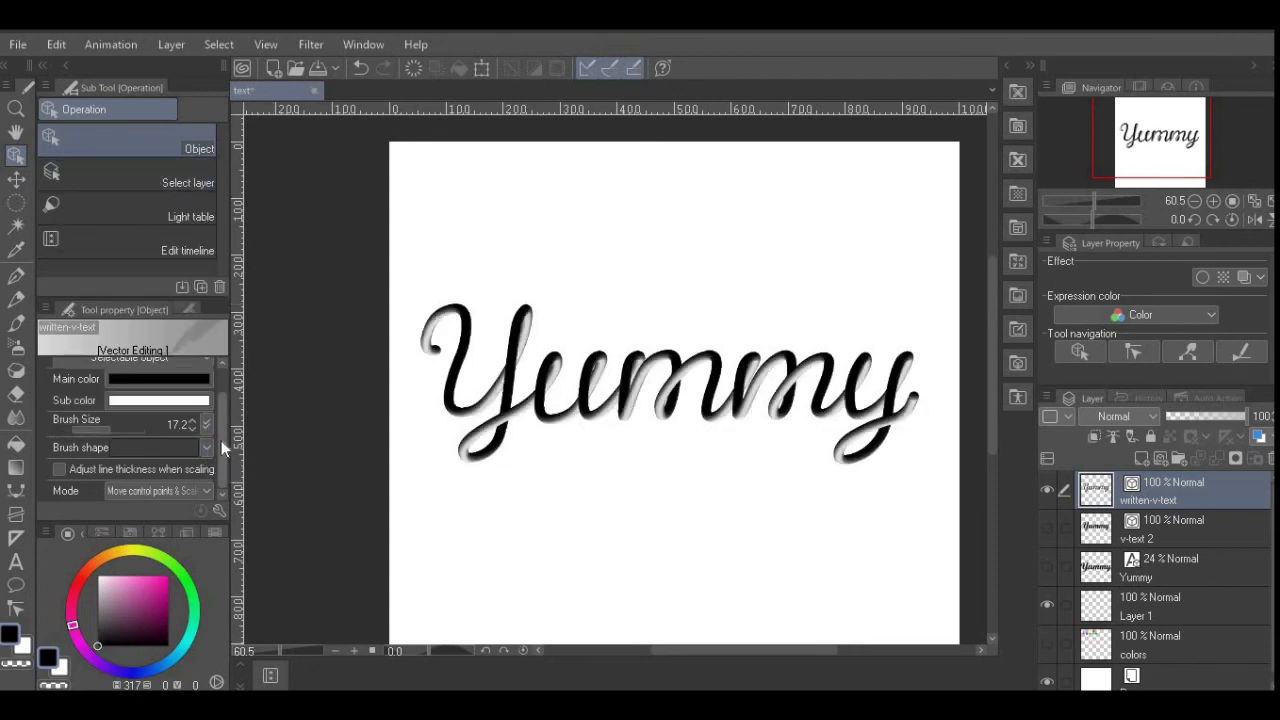
scroll(698, 523, up, 1)
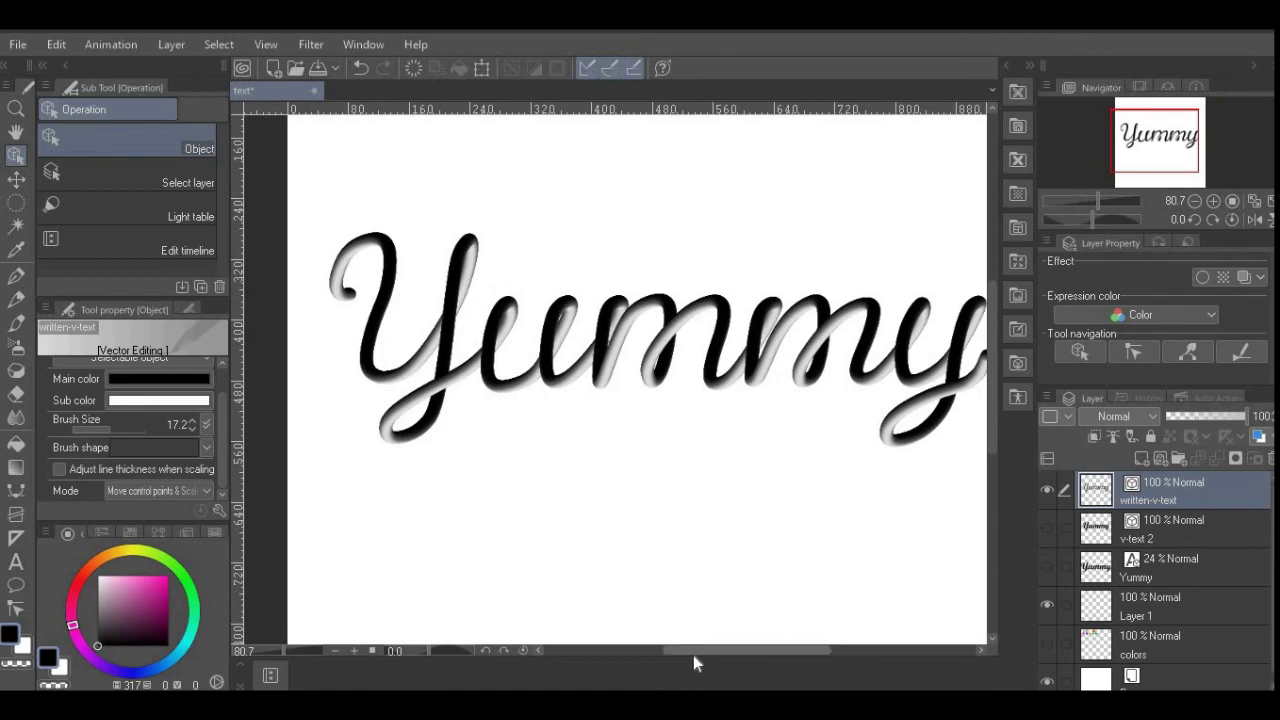
Step: Thicken the written-v-text lettering by setting its brush size to 37.1
scroll(693, 651, right, 1)
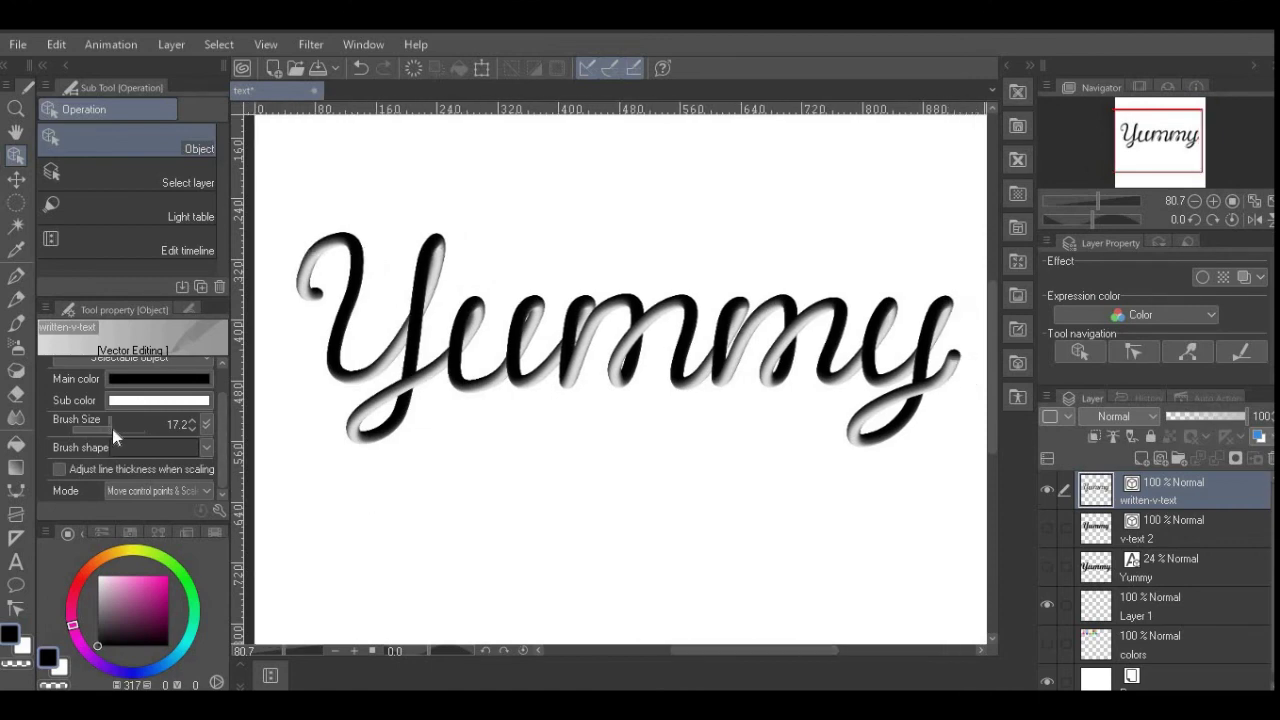
drag(112, 429, 123, 423)
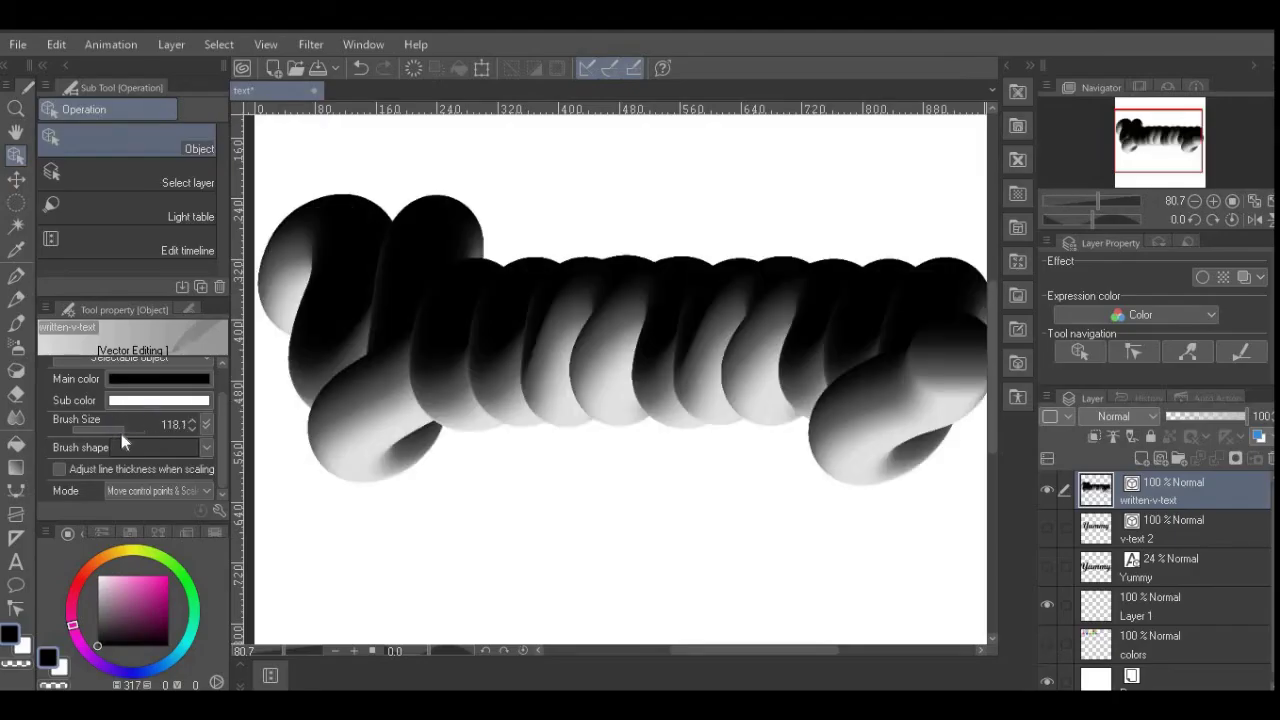
drag(124, 430, 116, 430)
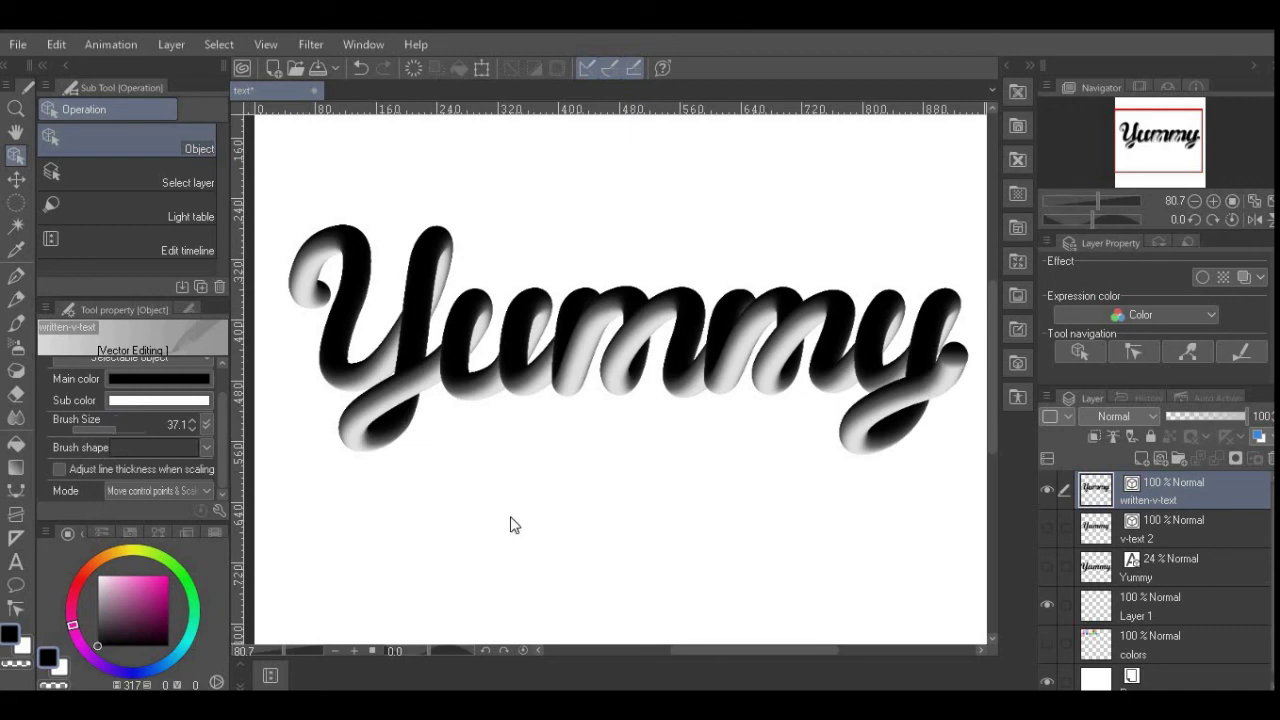
Step: Show the colors layer and sample its light pink and deep pink swatches as the main and sub drawing colors
click(1046, 645)
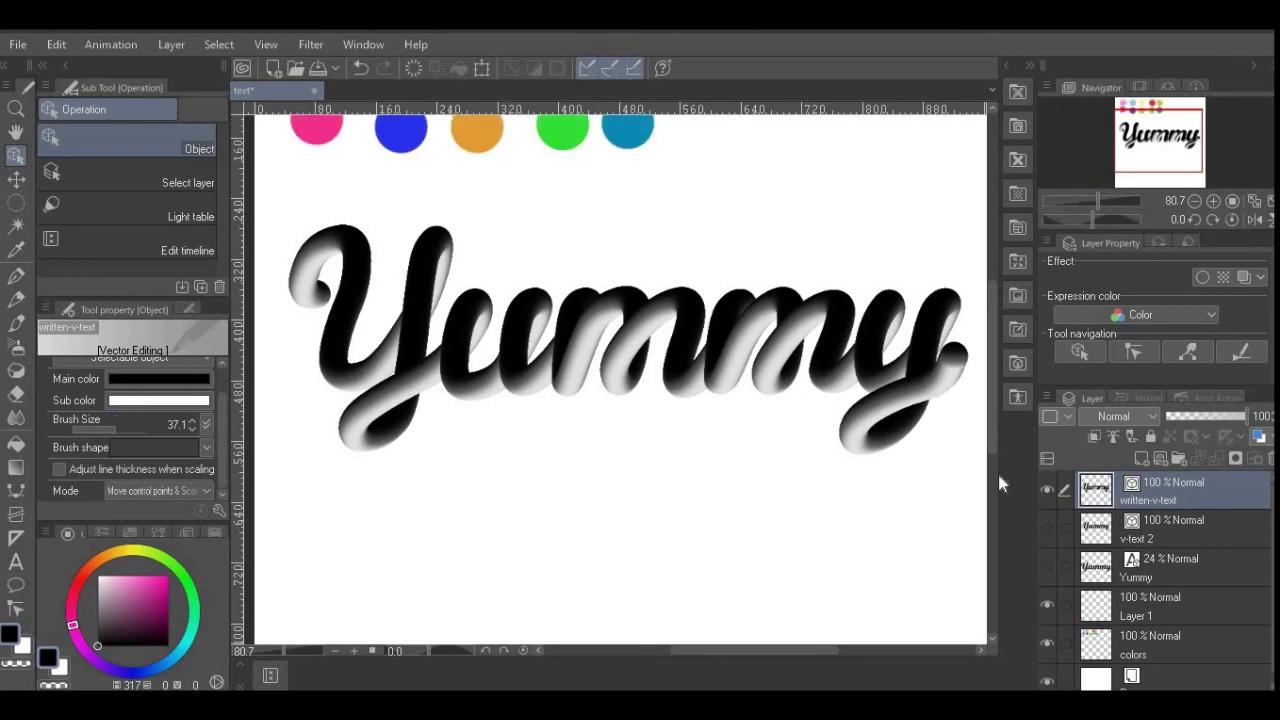
drag(998, 475, 988, 402)
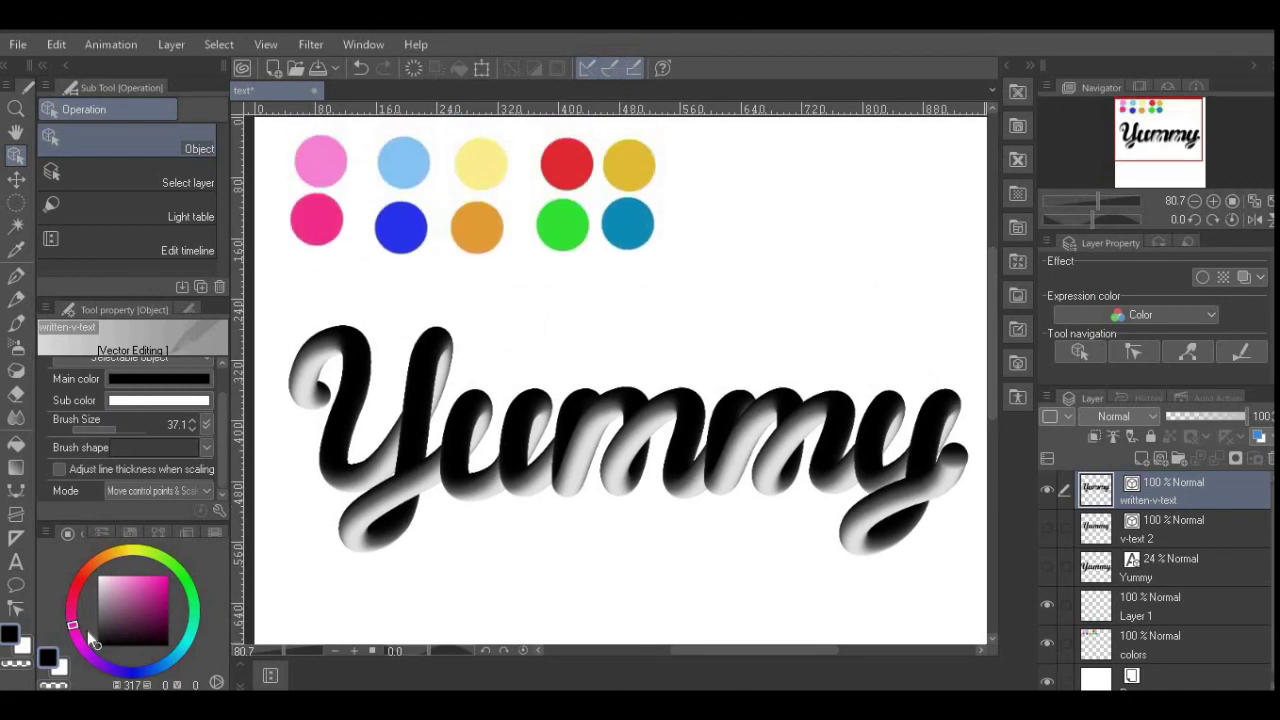
click(16, 248)
click(326, 155)
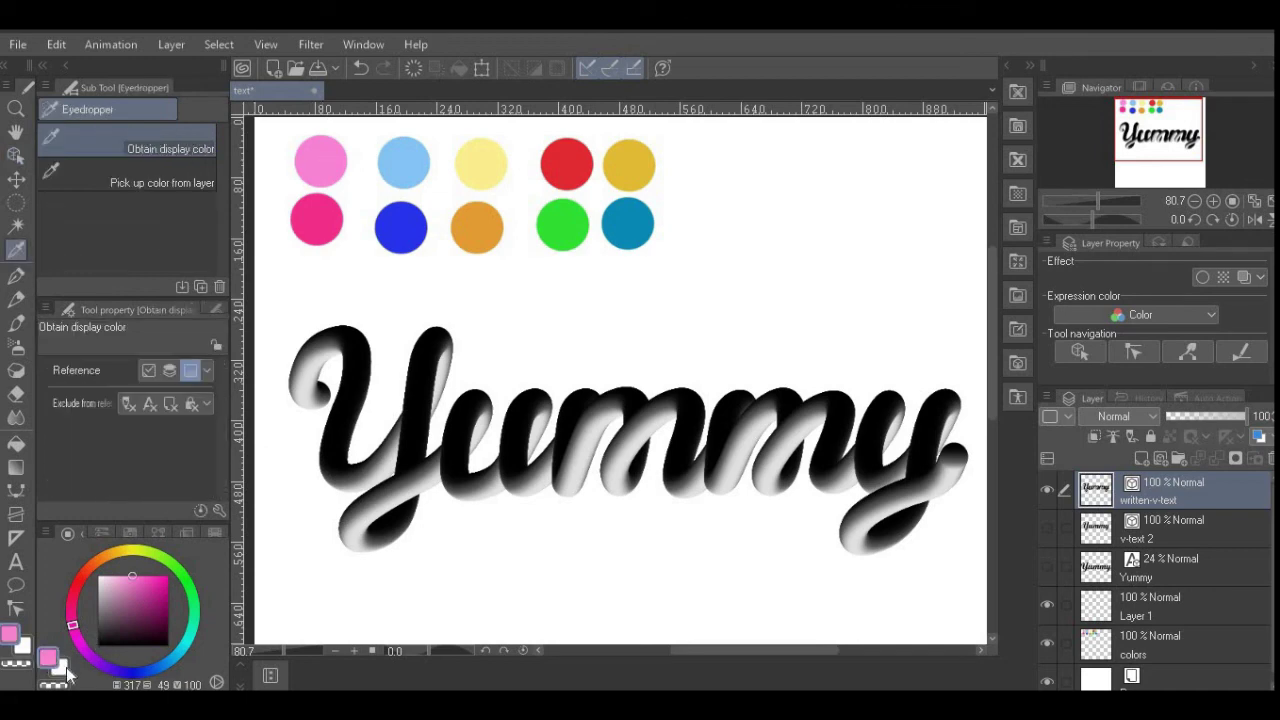
click(345, 207)
key(o)
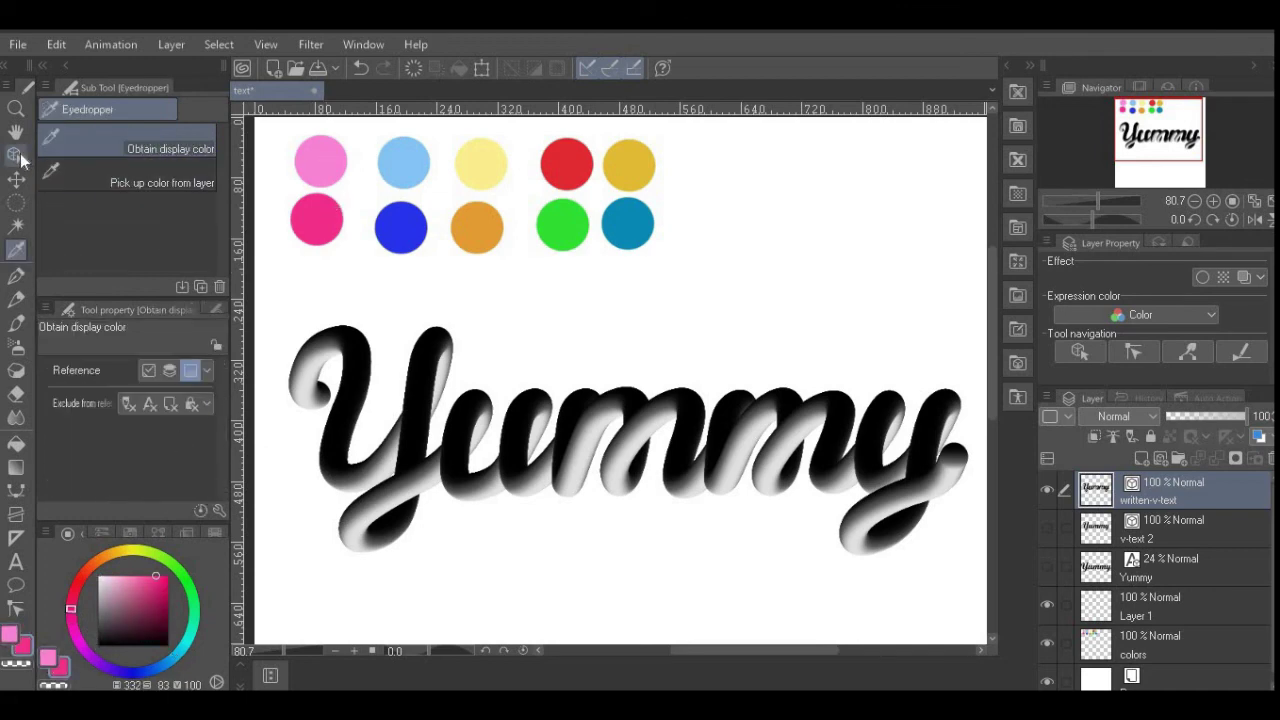
Step: Set the lettering's main color to the light pink swatch, FF81DC, by sampling it from the canvas
drag(220, 437, 192, 422)
click(191, 414)
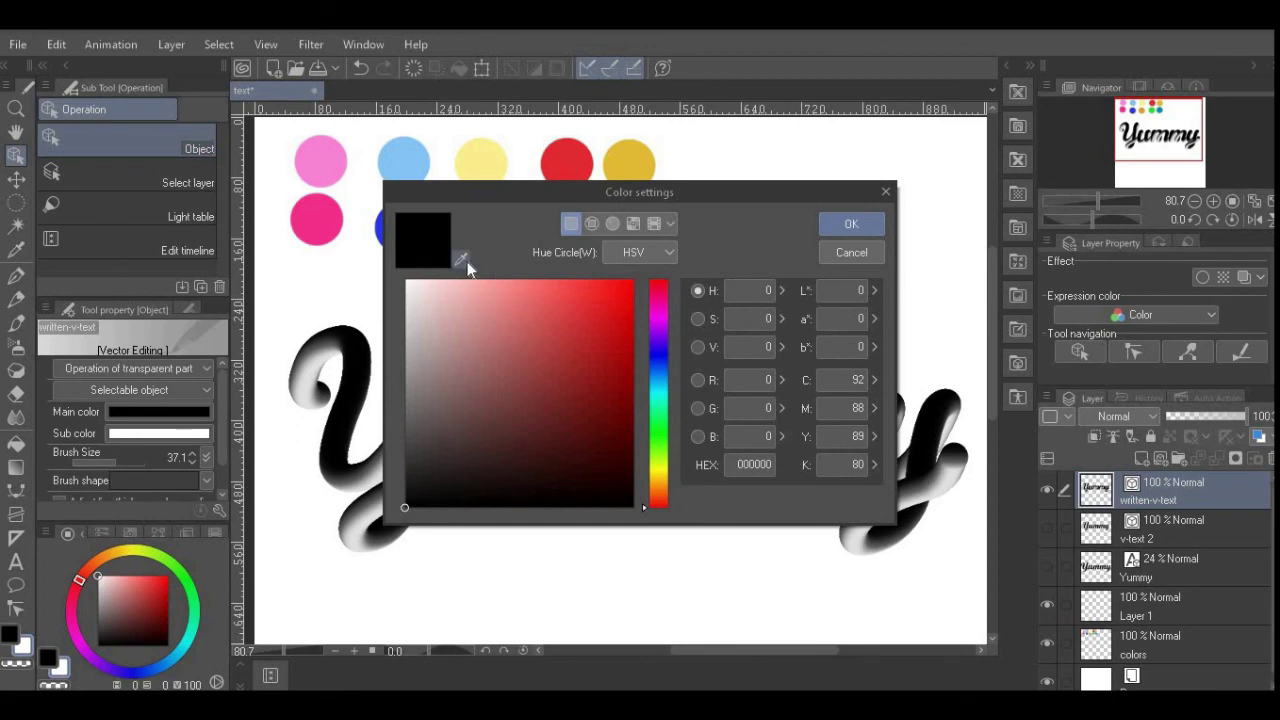
click(460, 261)
click(324, 164)
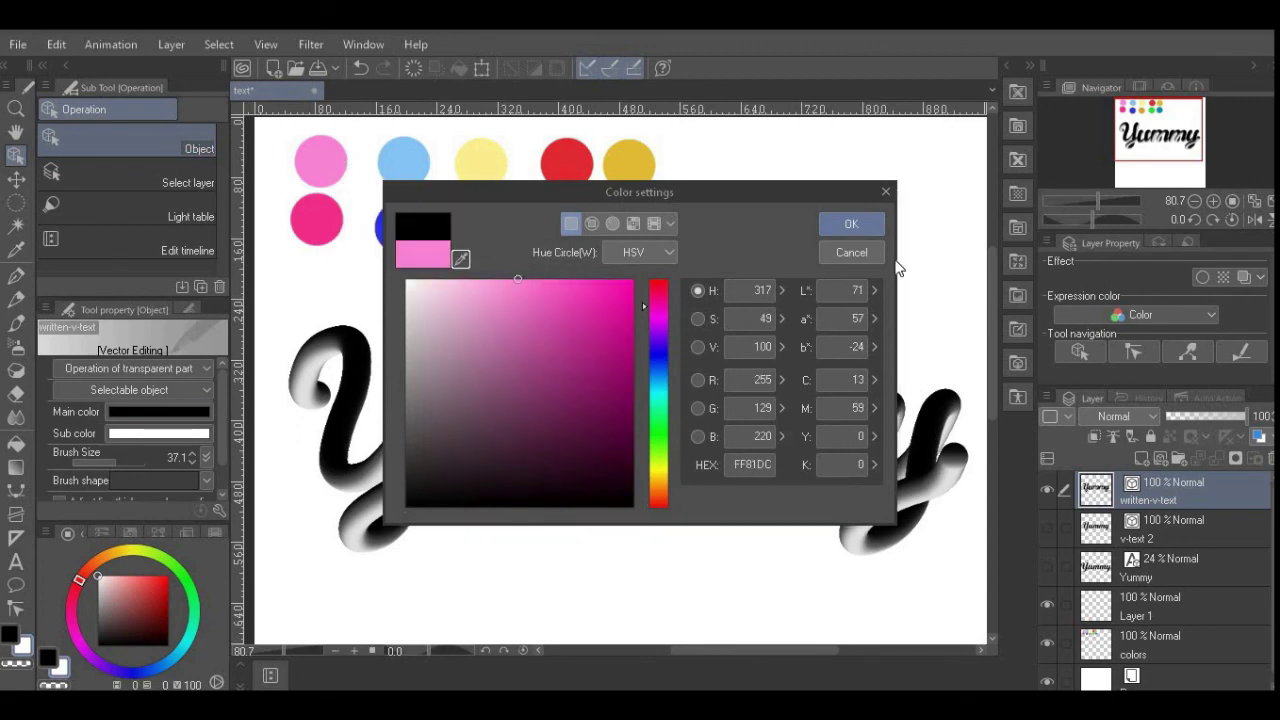
click(851, 224)
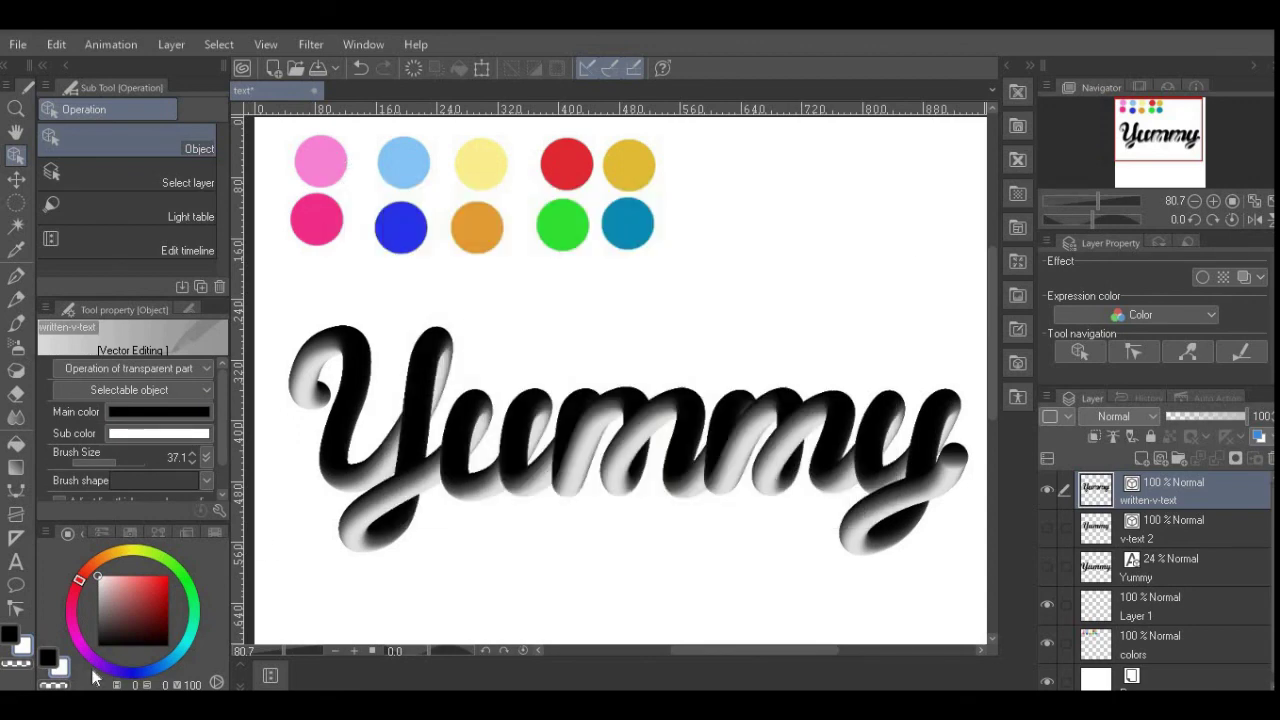
Step: Set the lettering's sub color to the deep pink swatch, FF2C8F, by sampling it from the canvas
click(159, 433)
click(460, 259)
click(326, 222)
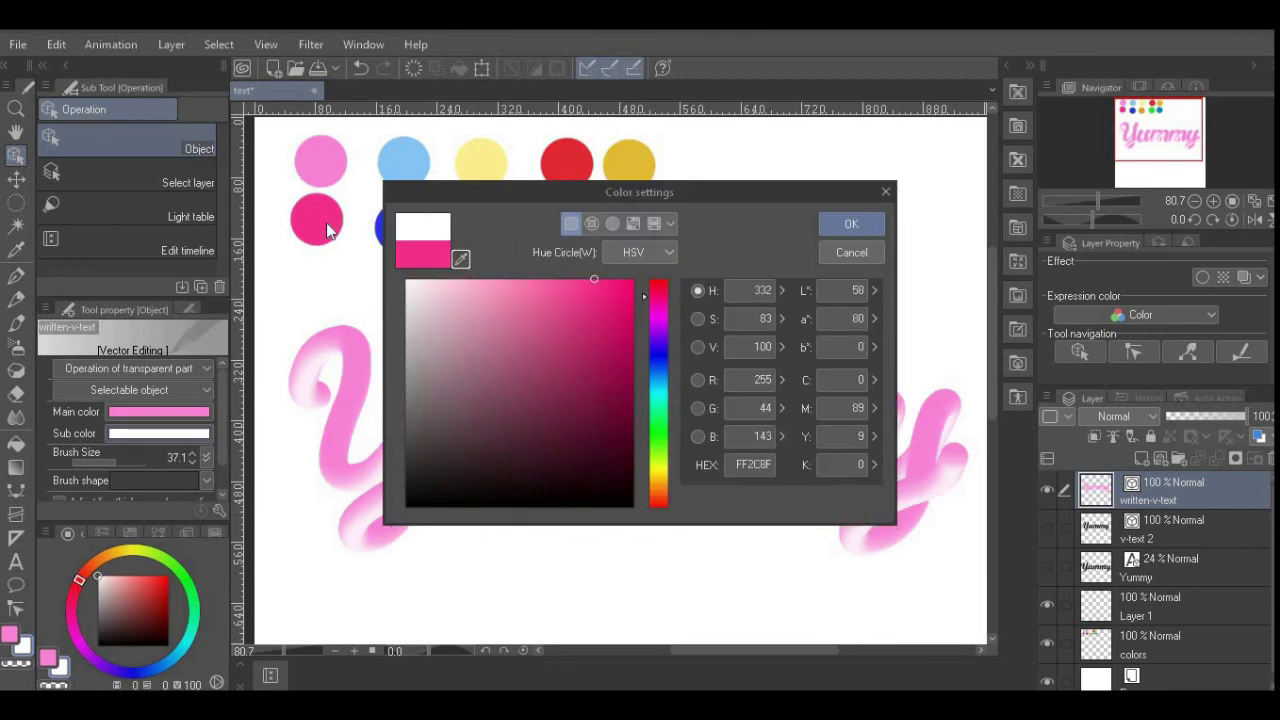
click(859, 222)
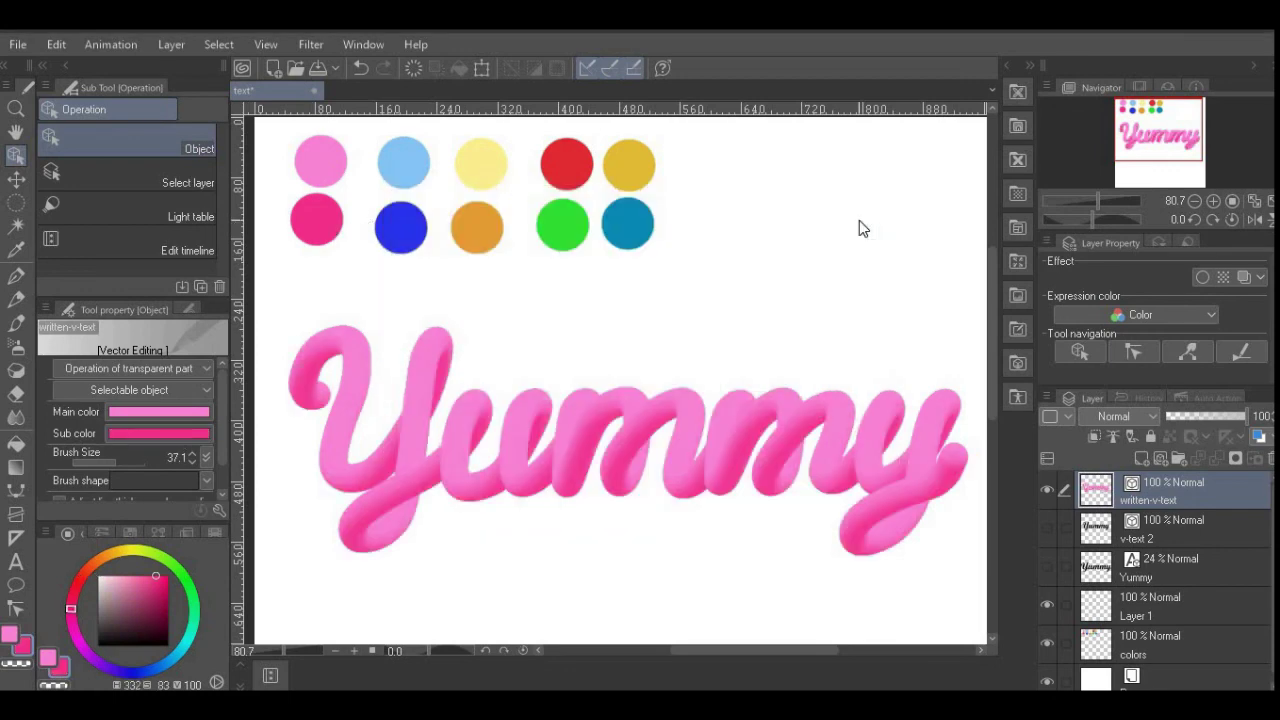
Step: Hide the colors swatch layer and save the document
scroll(655, 291, down, 1)
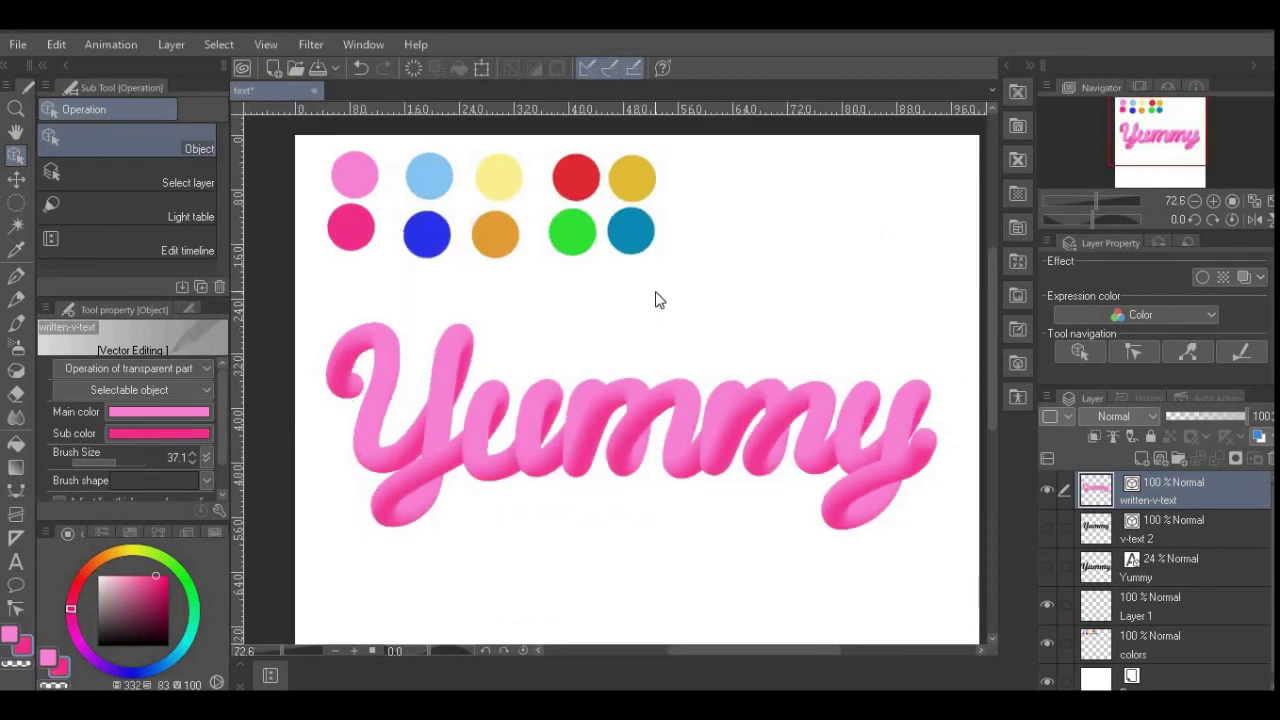
click(1047, 643)
scroll(991, 414, down, 2)
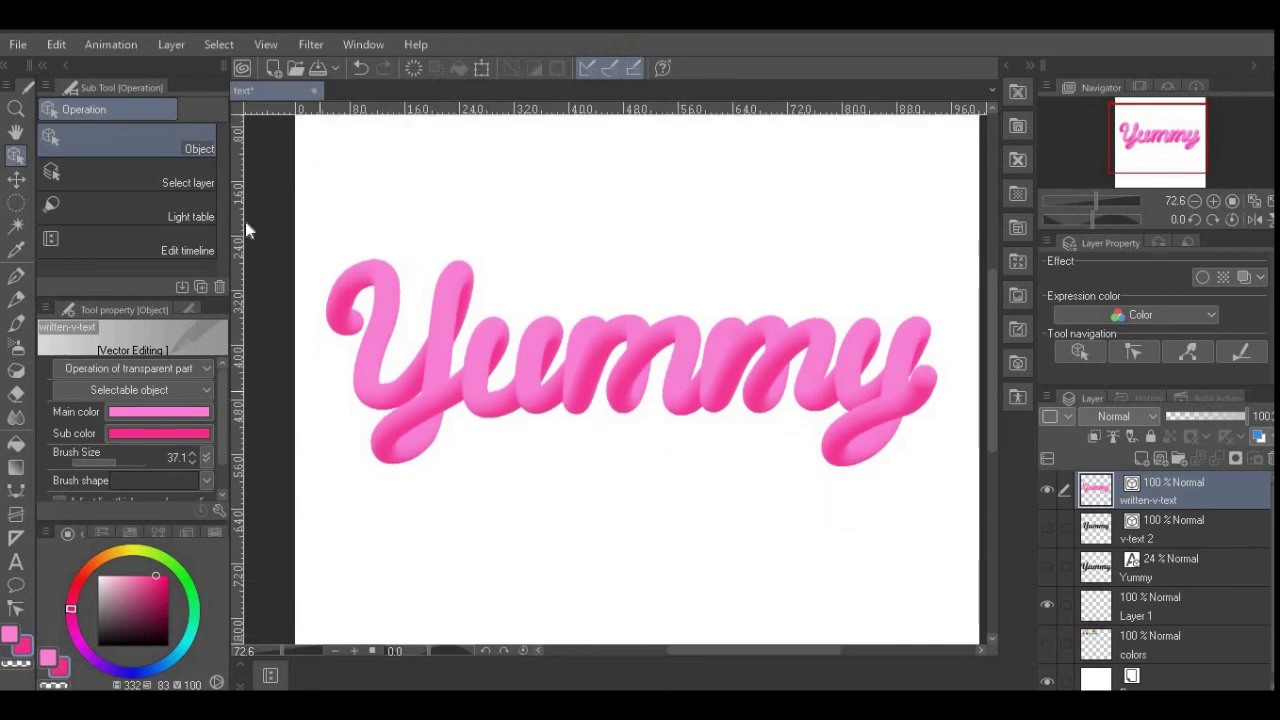
click(18, 44)
click(55, 192)
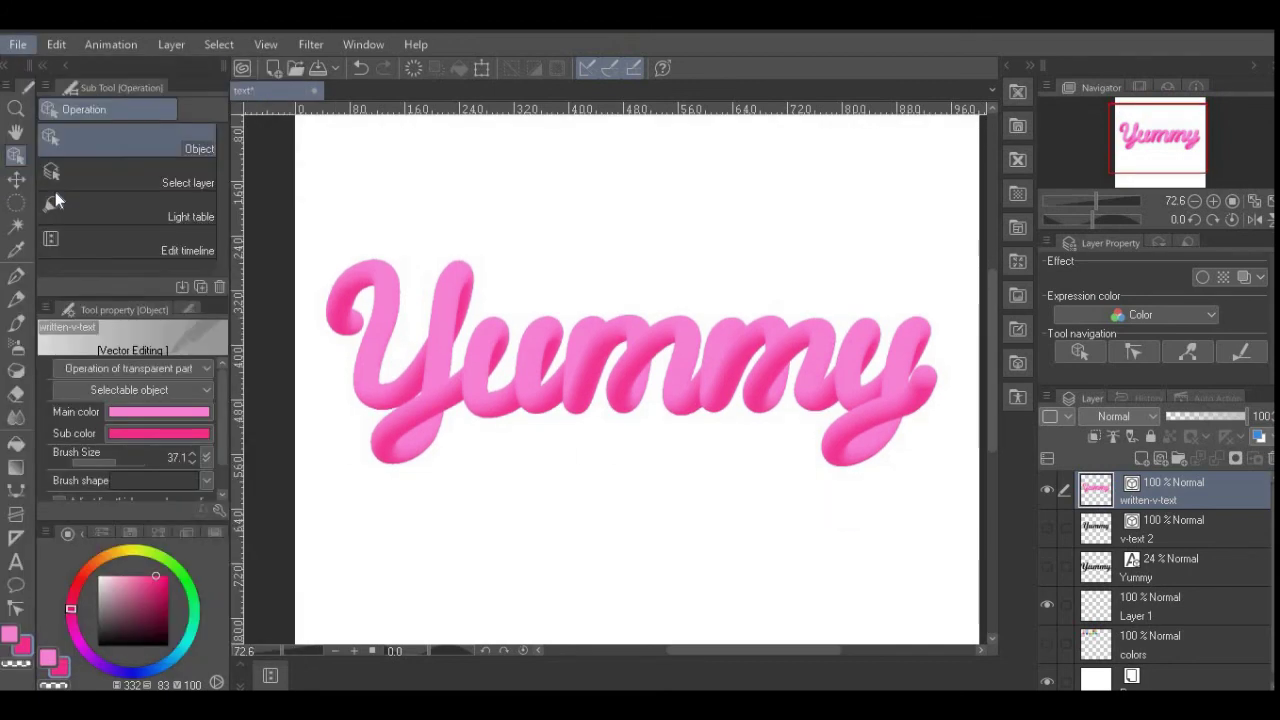